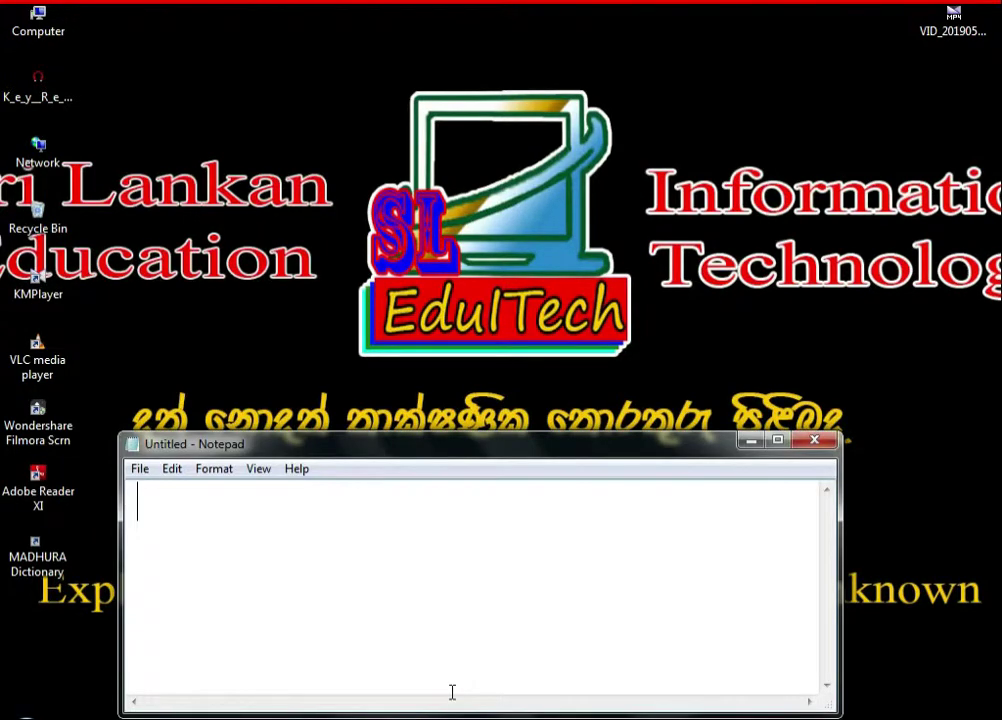
# Type 'Welcome to the sl eduitech youtube channel' in Notepad and select all of it.
pyautogui.write('Welc')
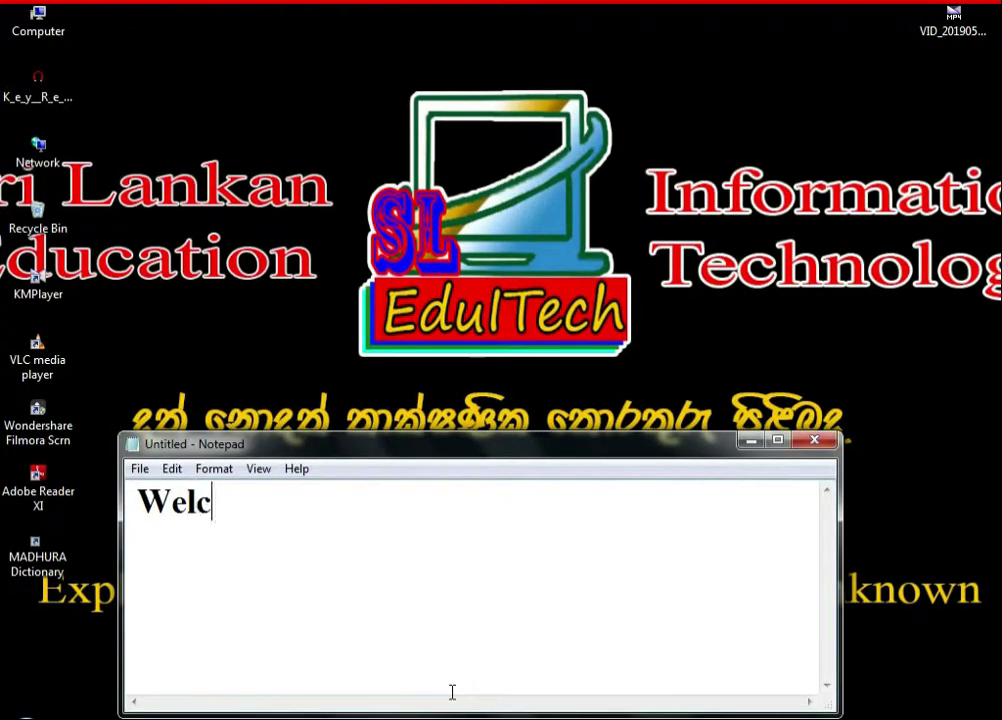
pyautogui.write('ome to th')
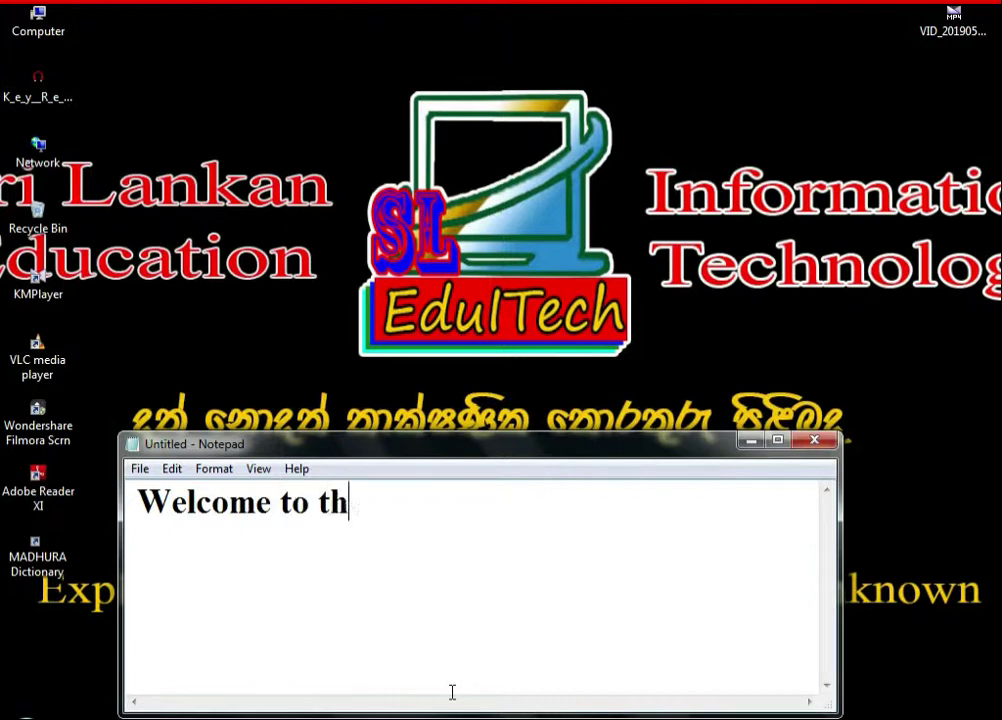
pyautogui.write('e sl ed')
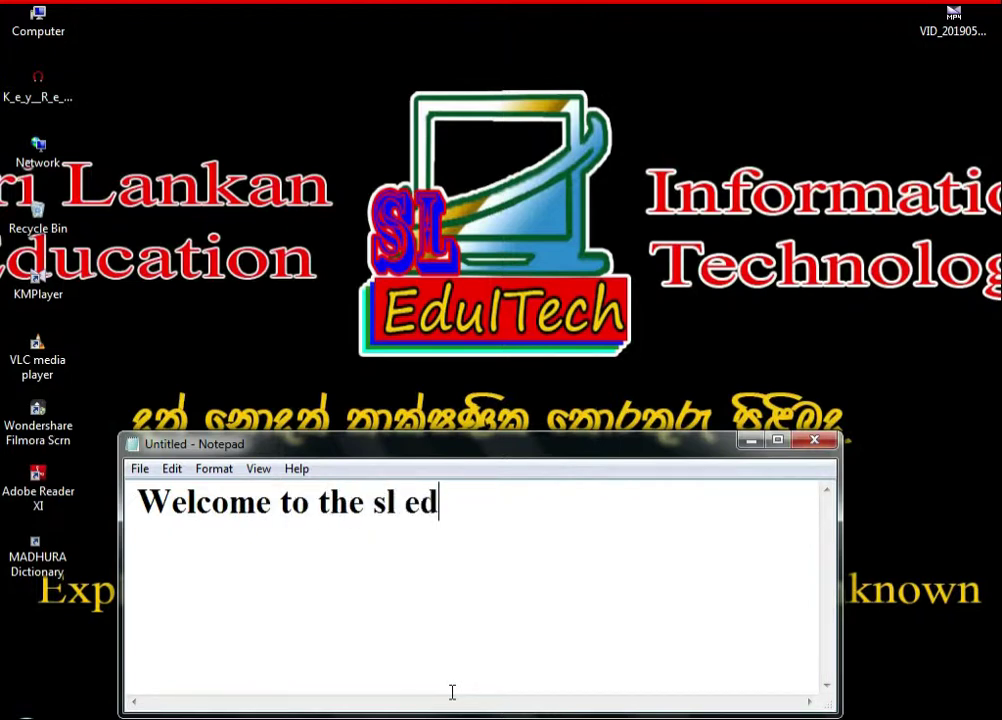
pyautogui.write('uitech ')
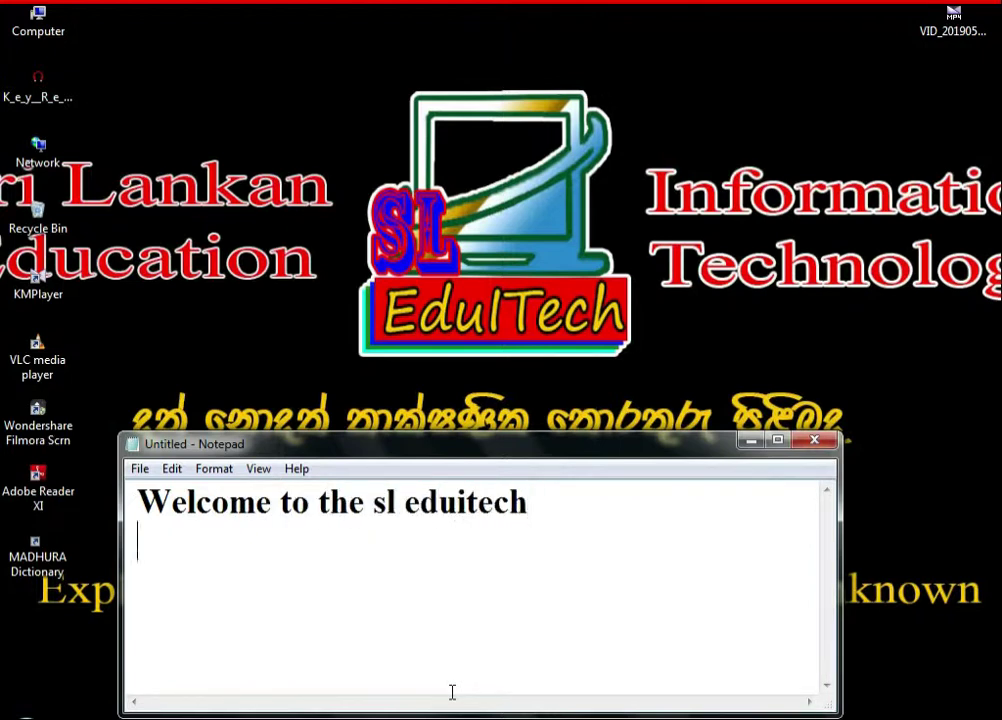
pyautogui.write('yout')
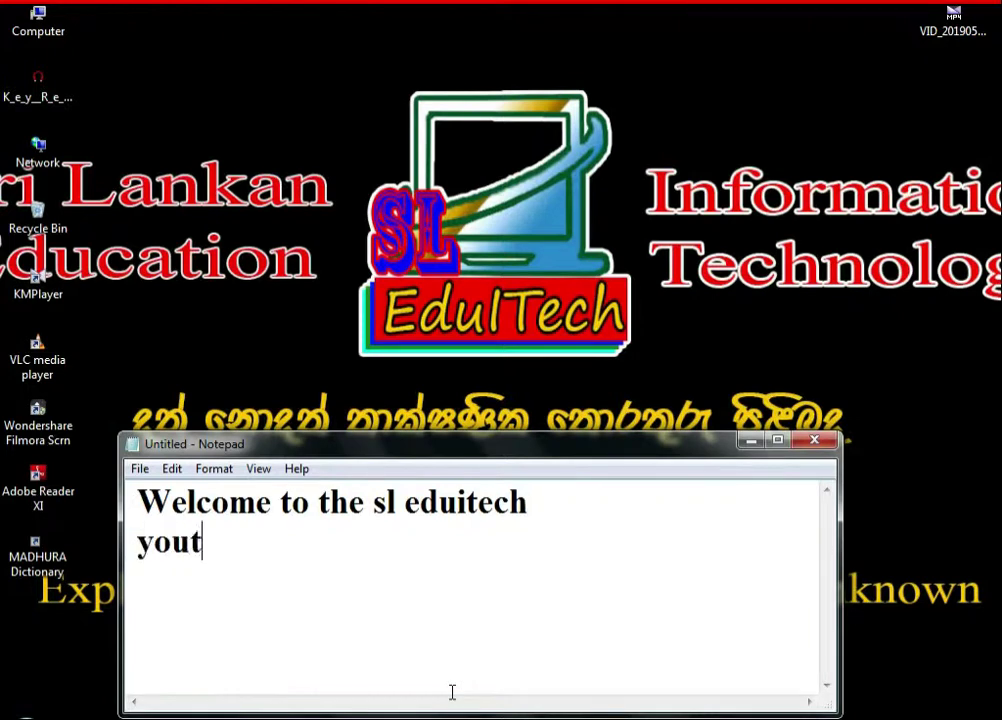
pyautogui.write('ube channel')
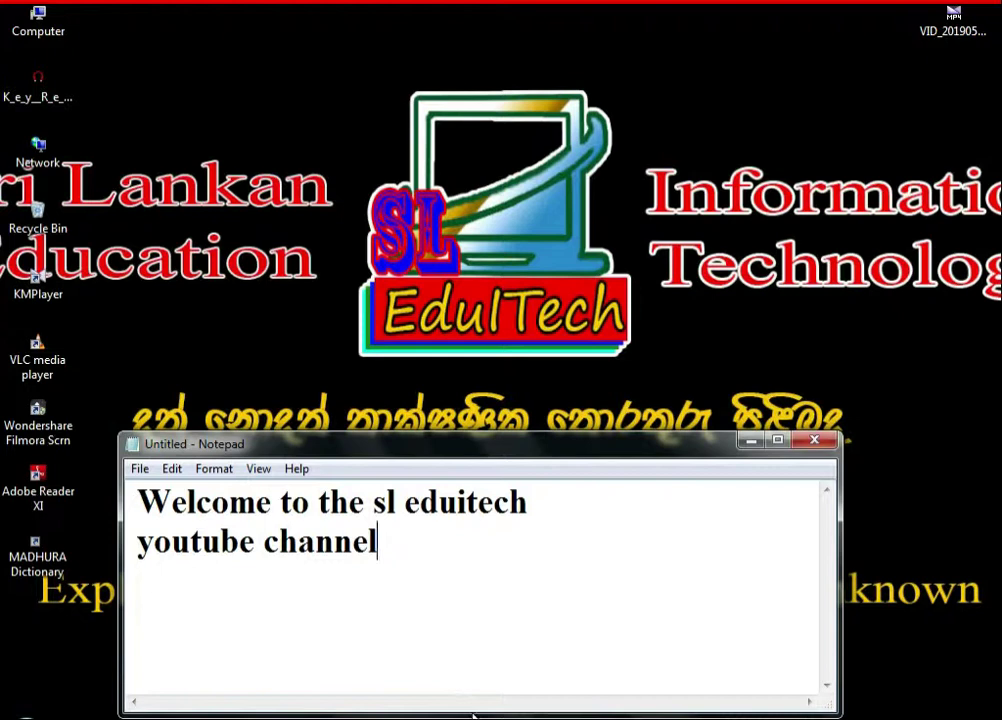
pyautogui.moveTo(379, 545); pyautogui.dragTo(139, 483)
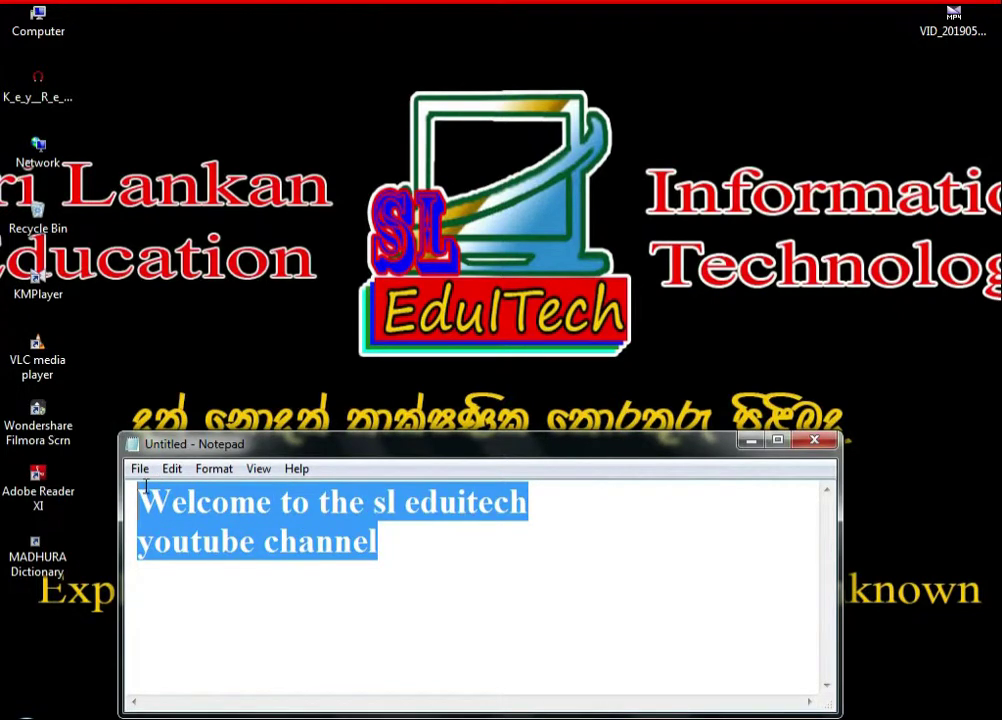
# Replace it with 'in this video i will show how to create a figure' / 'in word document'.
pyautogui.write('in')
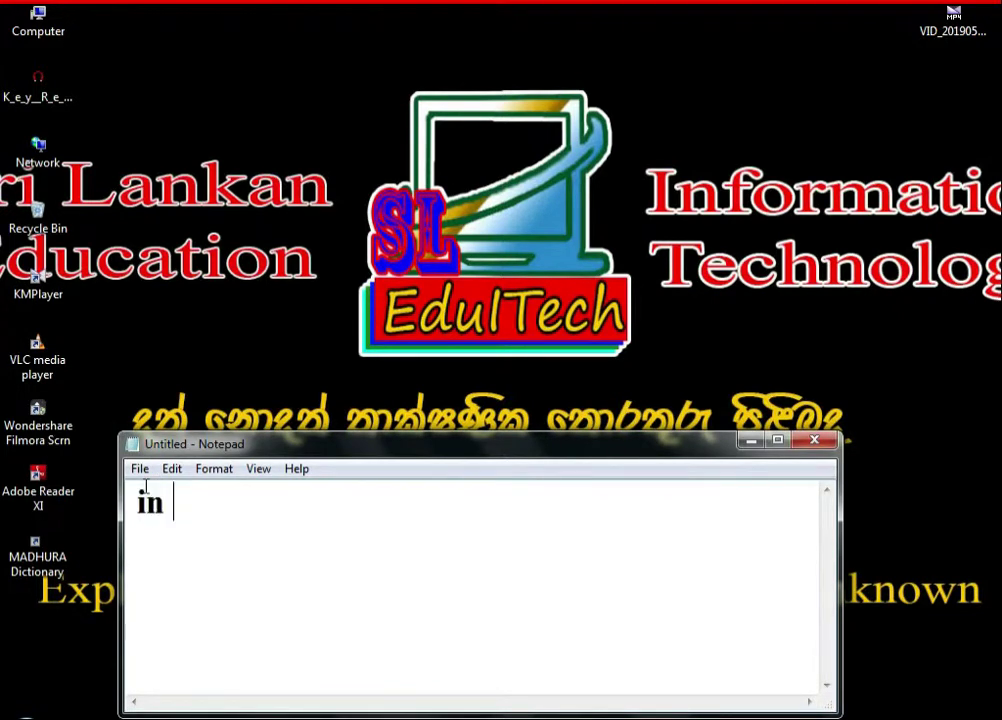
pyautogui.write(' this')
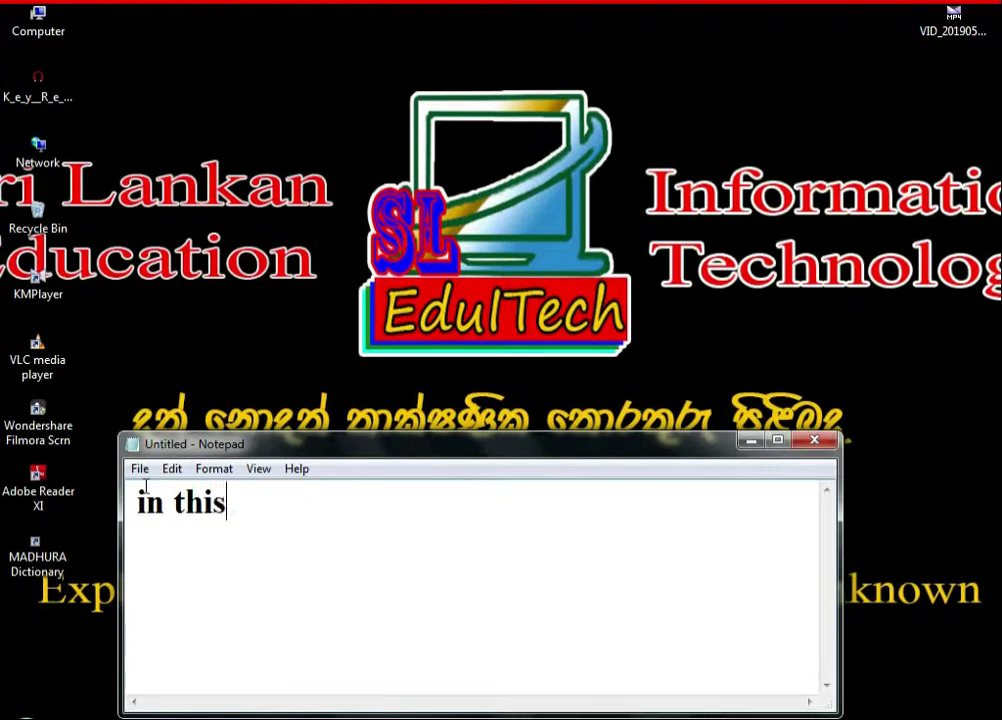
pyautogui.write('is')
pyautogui.press('BackSpace')
pyautogui.write('deo i w')
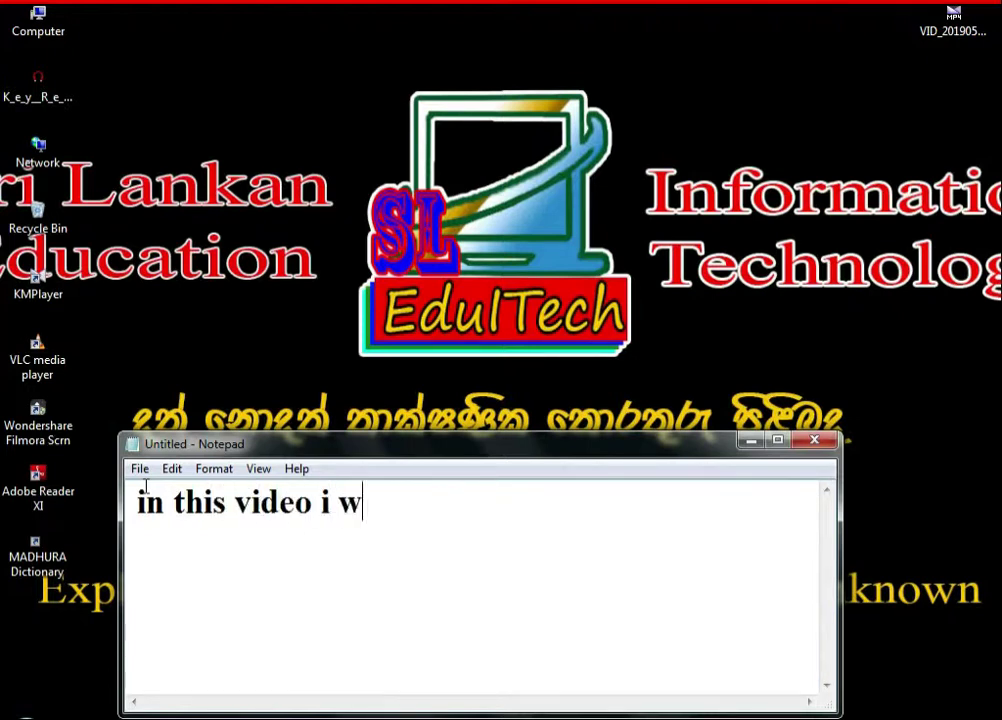
pyautogui.write('ill sho')
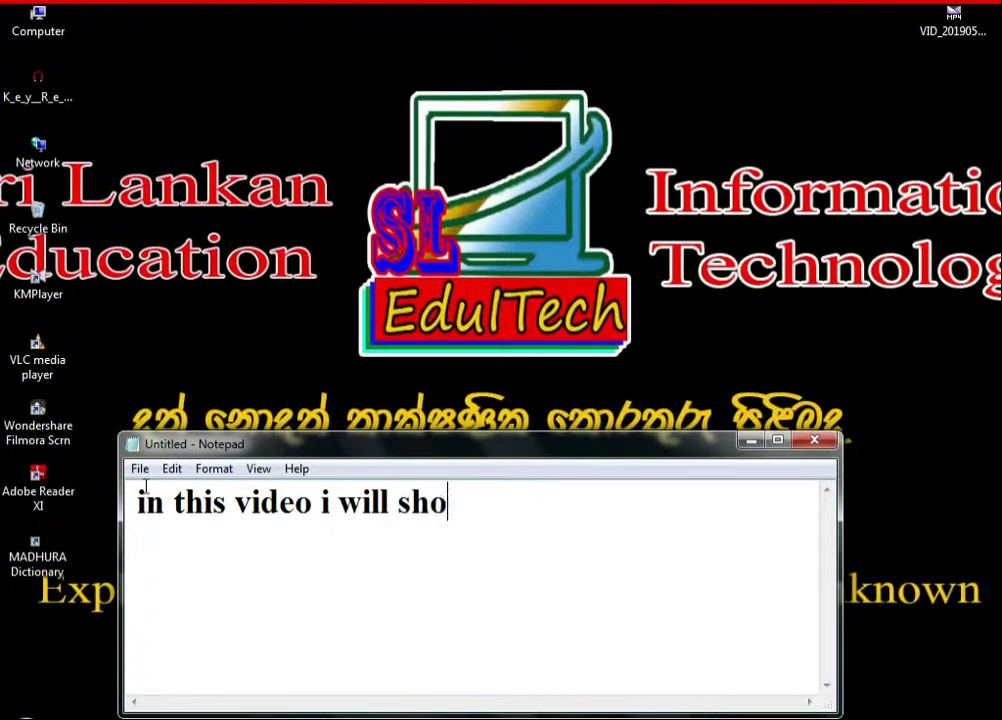
pyautogui.write('w how ')
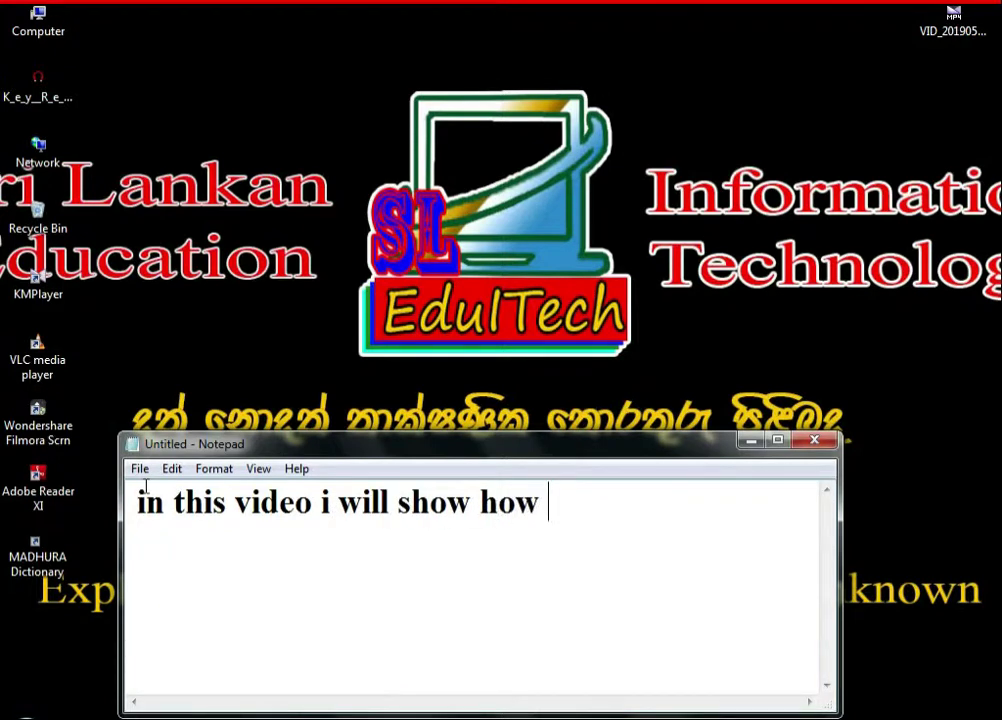
pyautogui.write('to ')
pyautogui.write('create ')
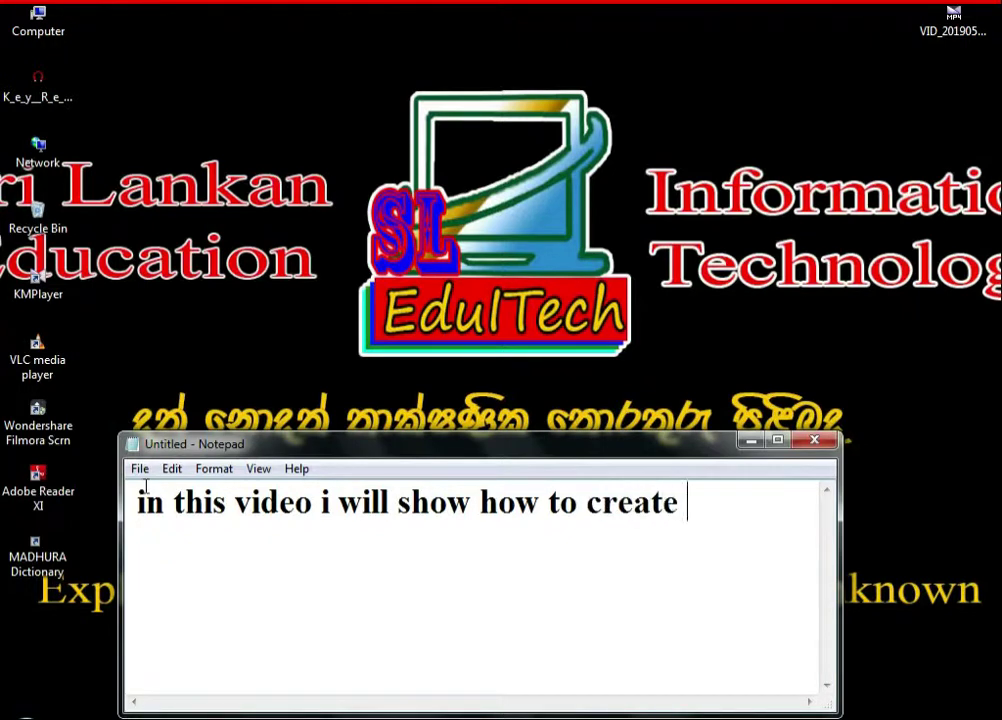
pyautogui.write('a f')
pyautogui.write('igure l')
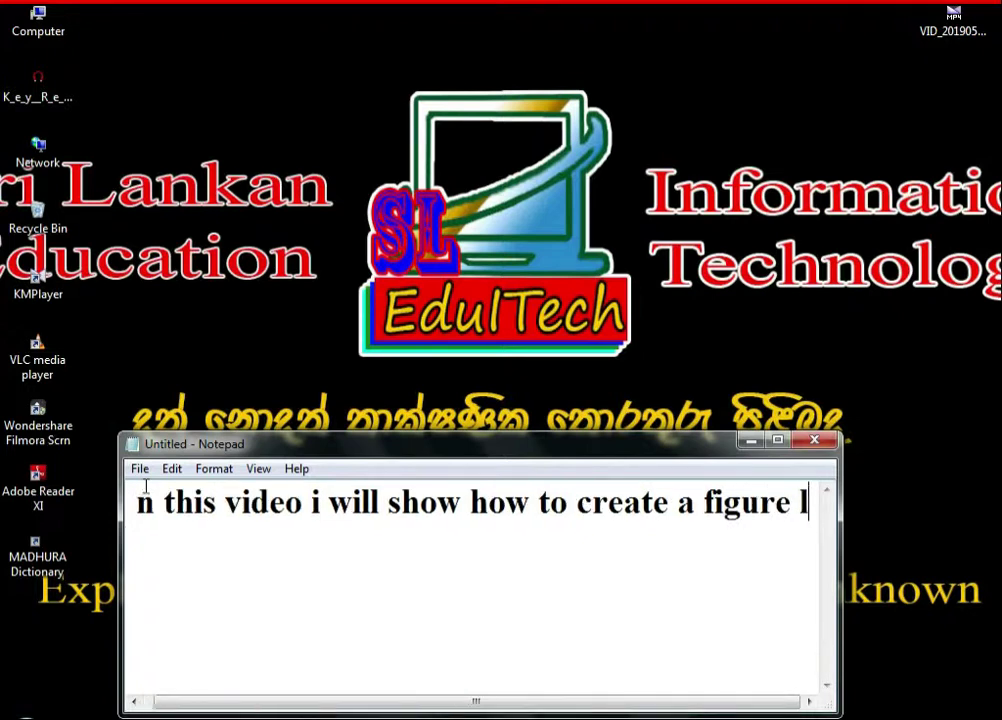
pyautogui.write('ius')
pyautogui.press('BackSpace')
pyautogui.press('BackSpace')
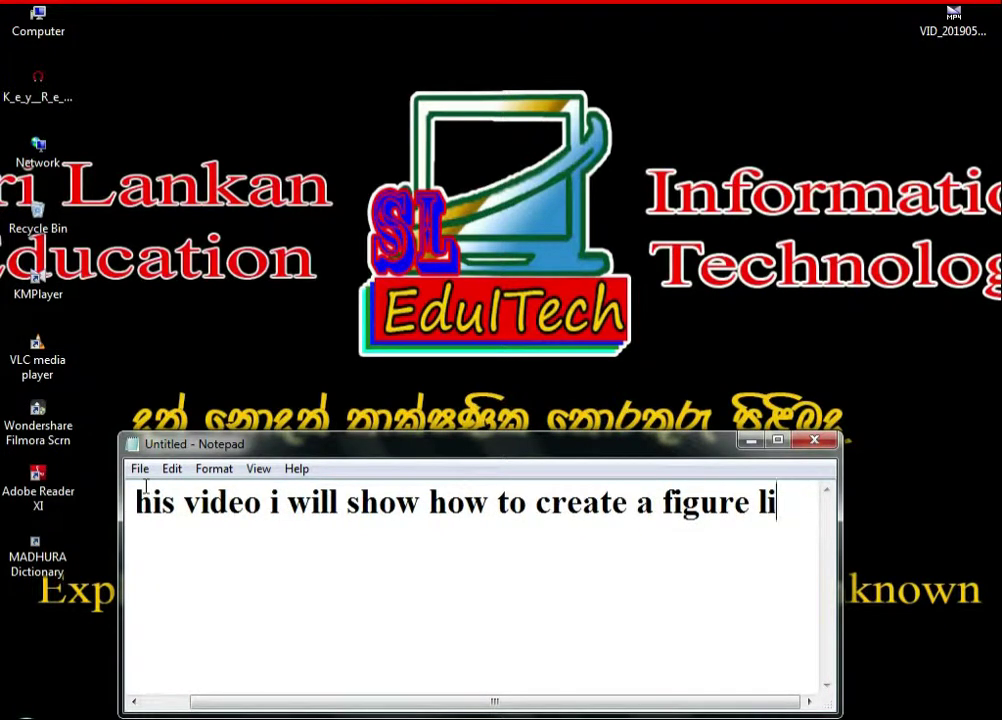
pyautogui.write('st')
pyautogui.press('Return')
pyautogui.write('in')
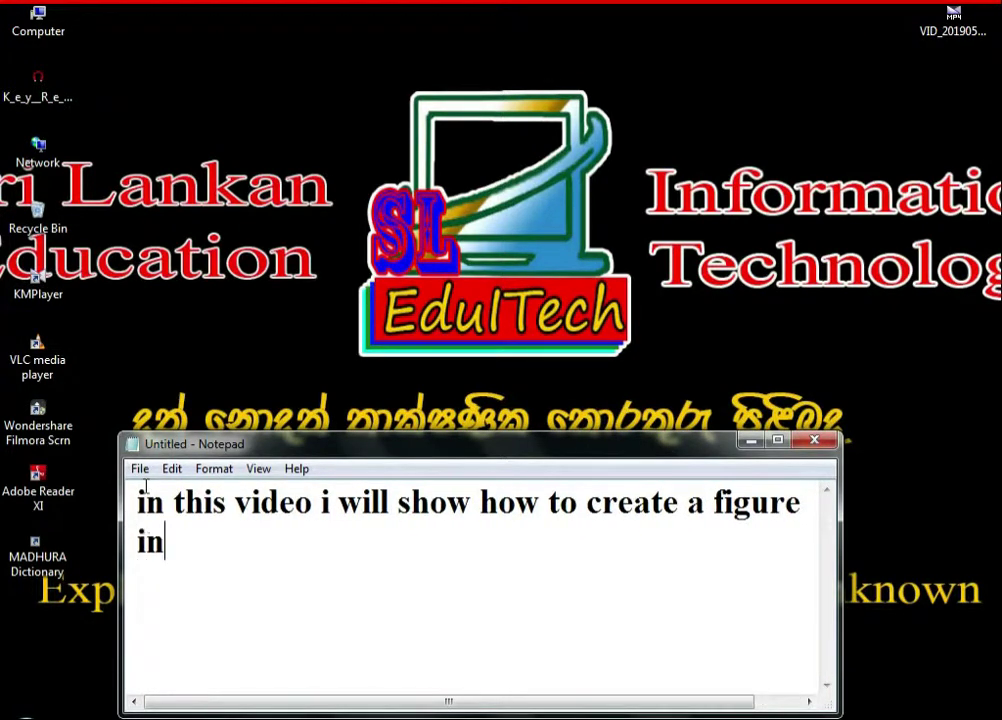
pyautogui.write(' word do')
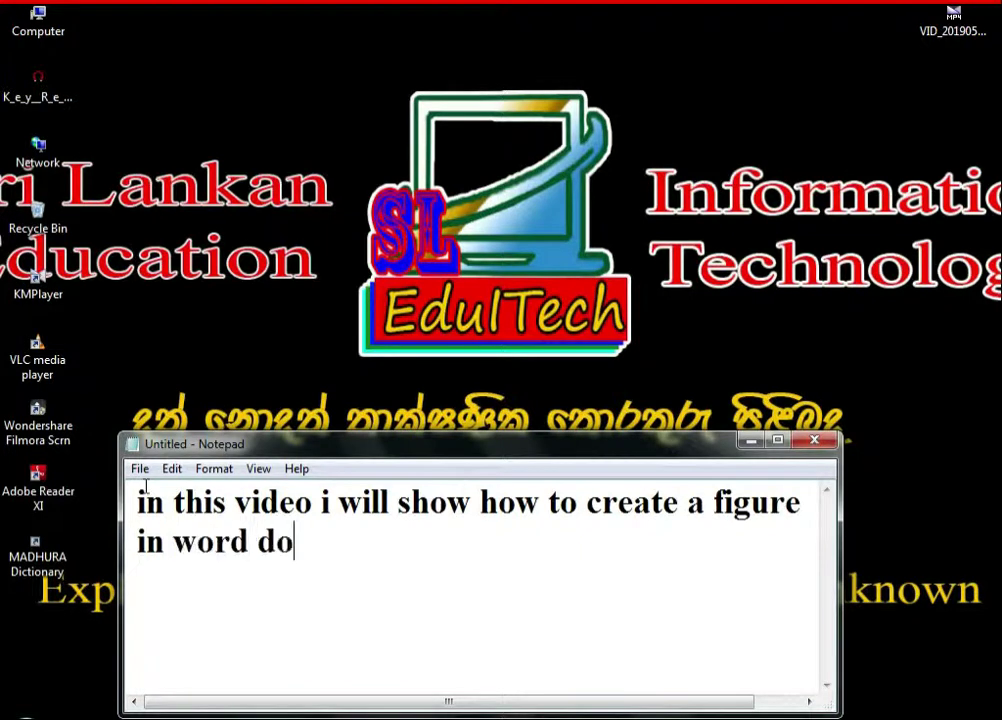
pyautogui.write('cument')
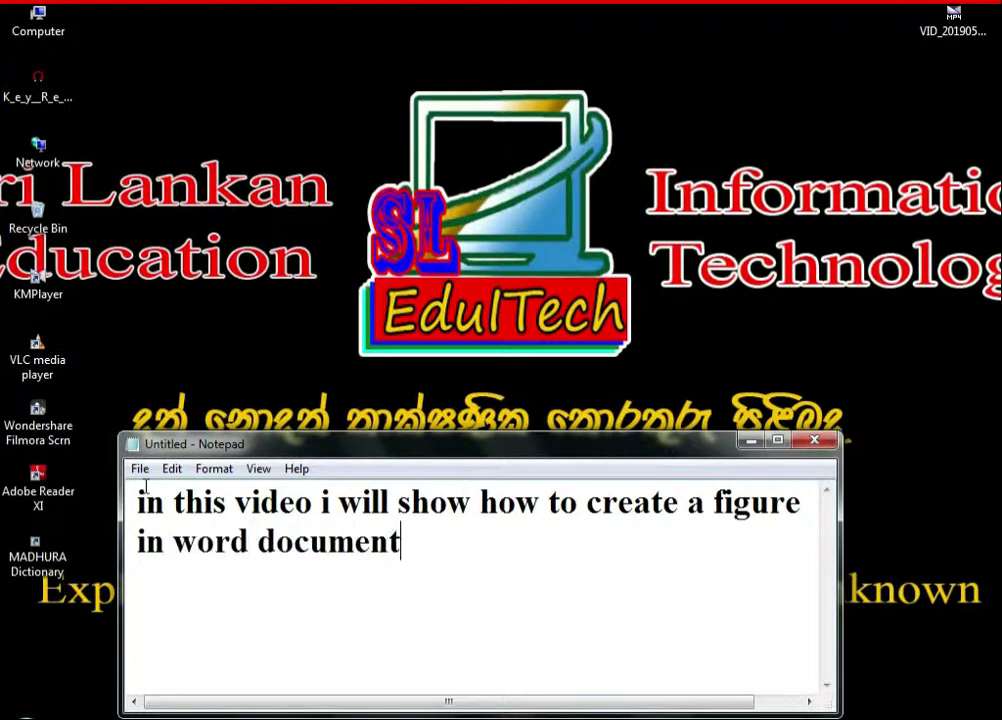
pyautogui.press('Return')
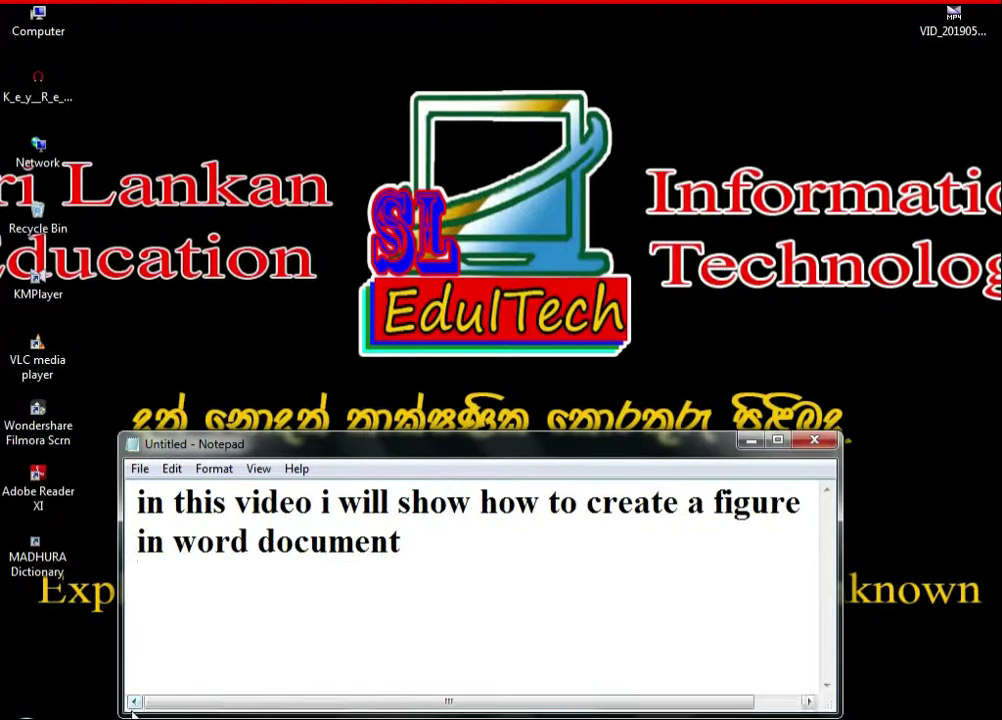
# Add the line 'following this video try to do this your self', correcting the typos.
pyautogui.write('follow ')
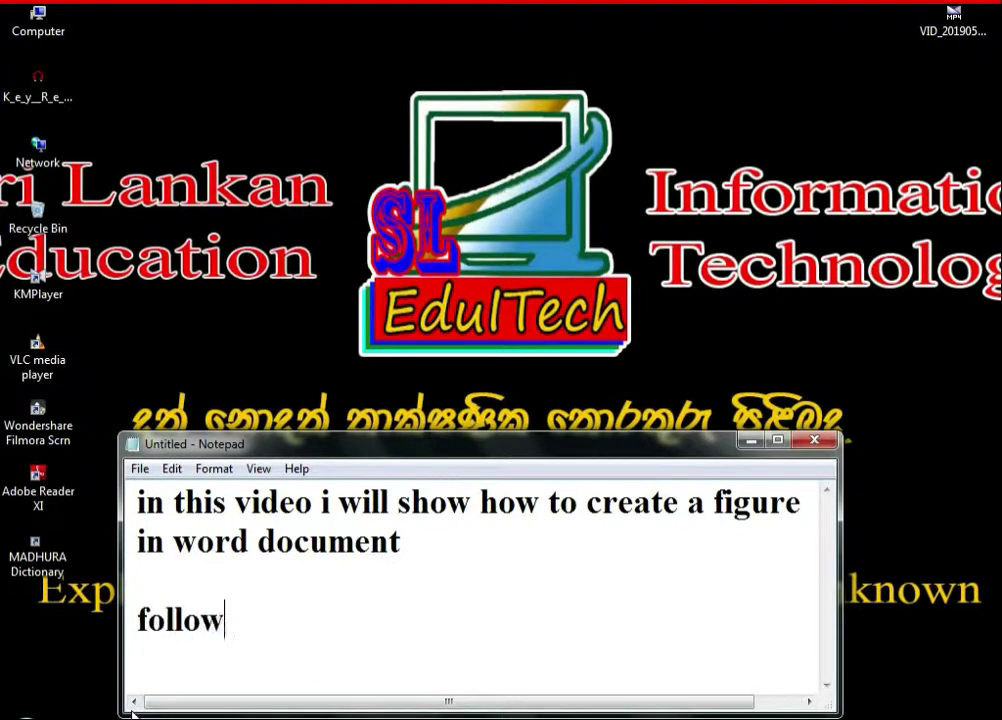
pyautogui.write('this')
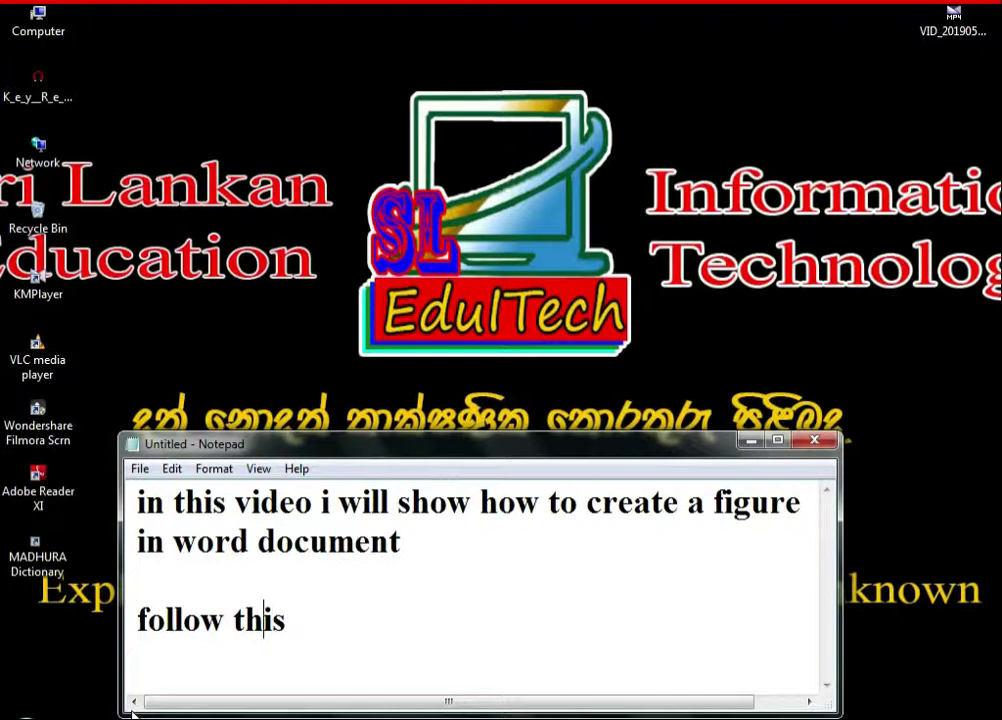
pyautogui.press('Left')
pyautogui.press('Left')
pyautogui.press('Left')
pyautogui.write('ing')
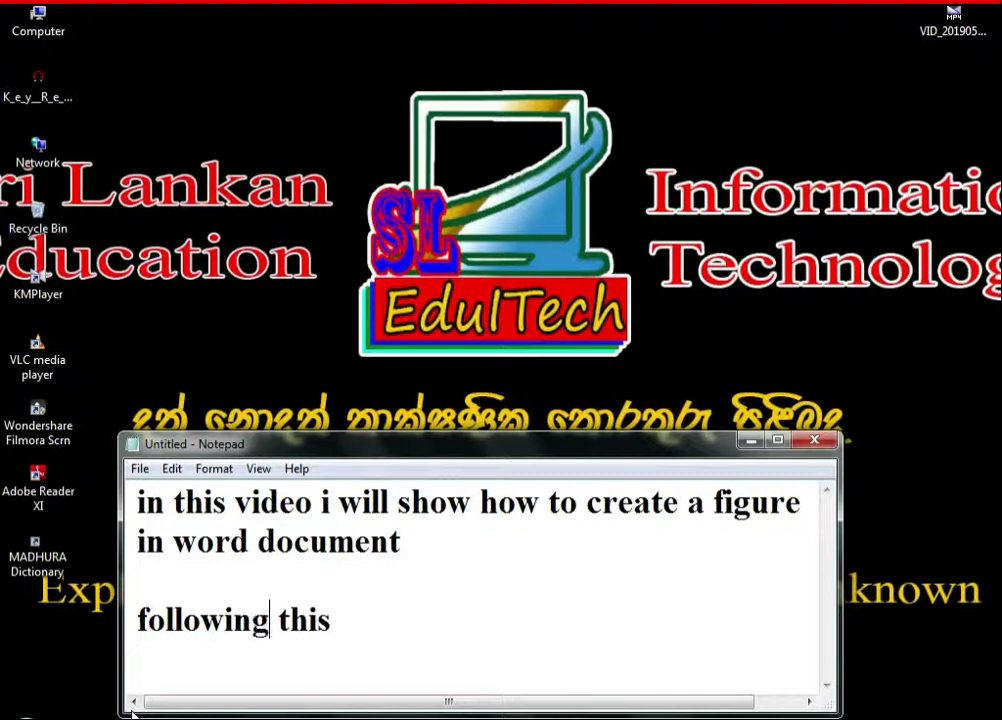
pyautogui.click(351, 624)
pyautogui.write('ideo ')
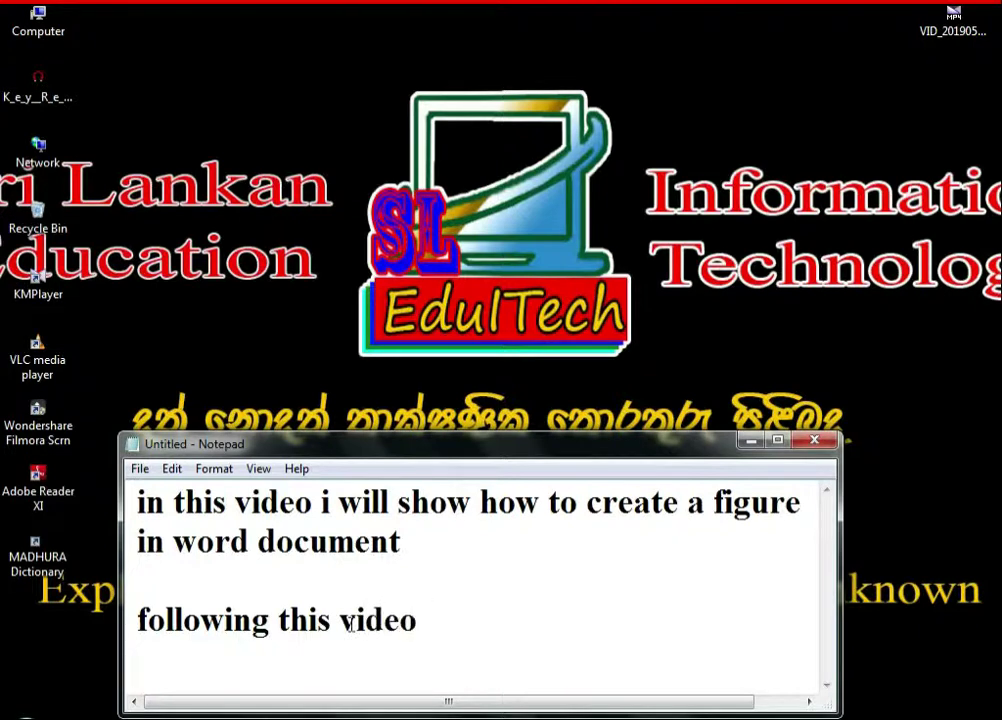
pyautogui.write('try ')
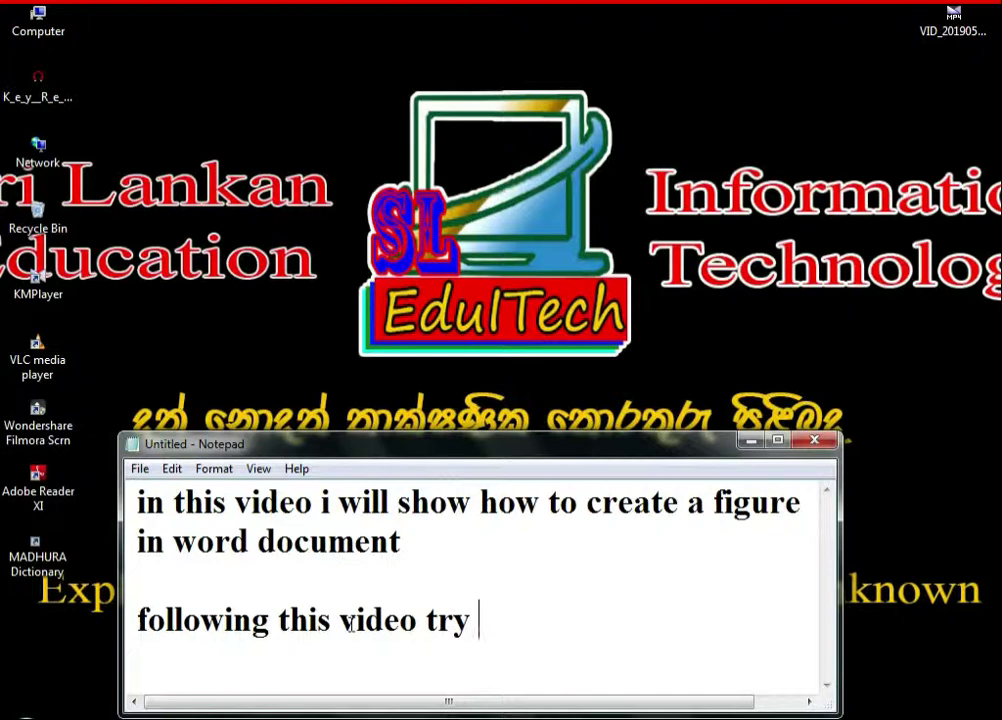
pyautogui.write('to do')
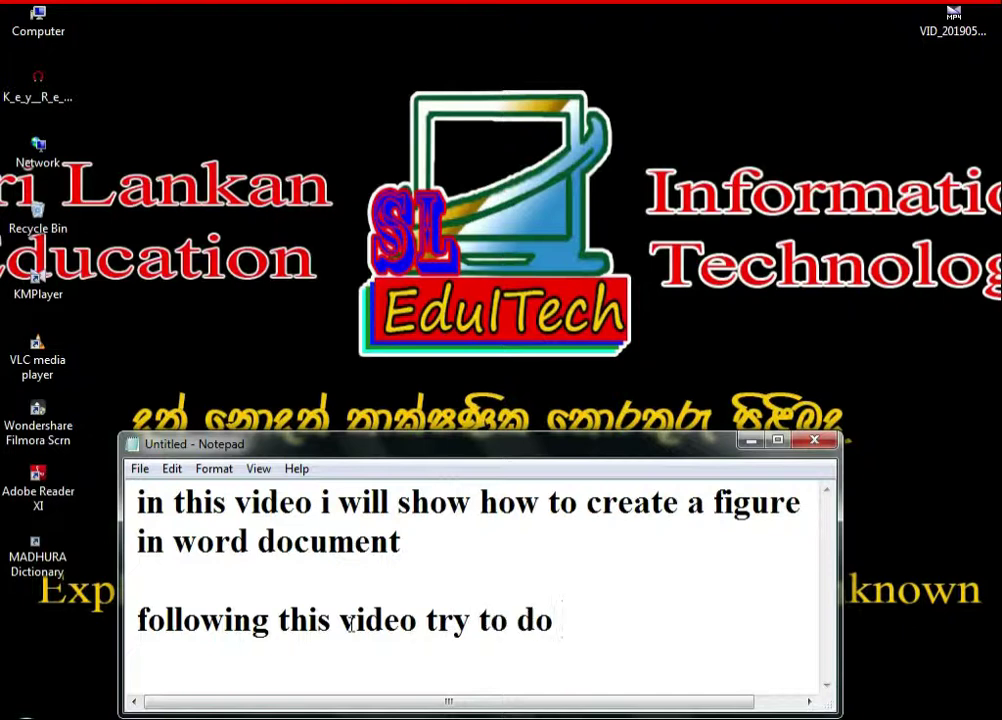
pyautogui.write(' thi')
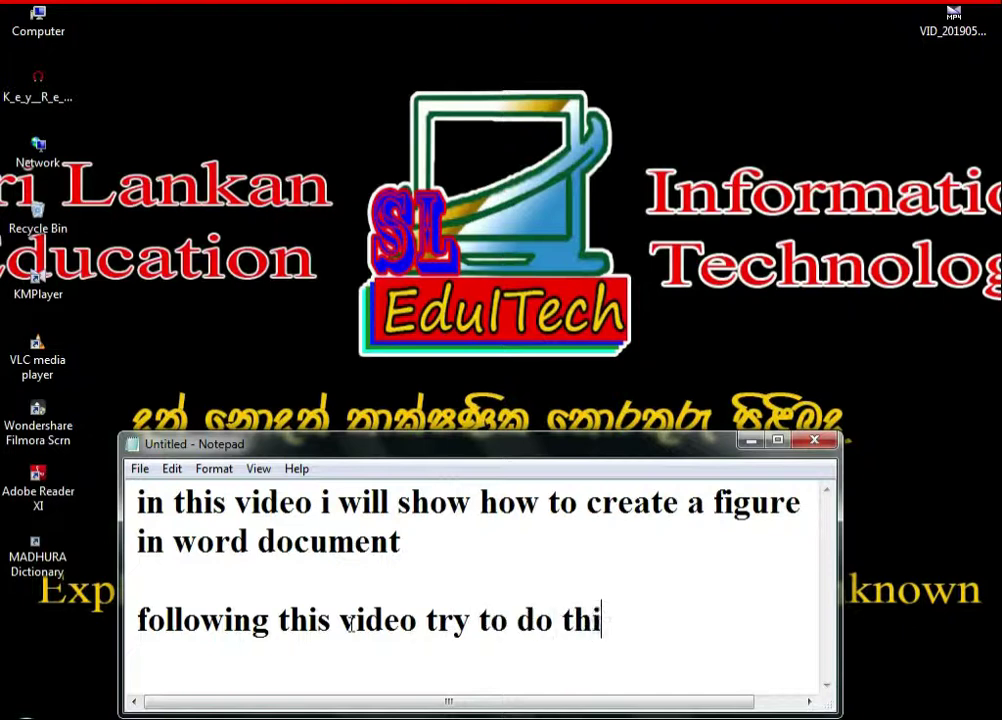
pyautogui.write('s you')
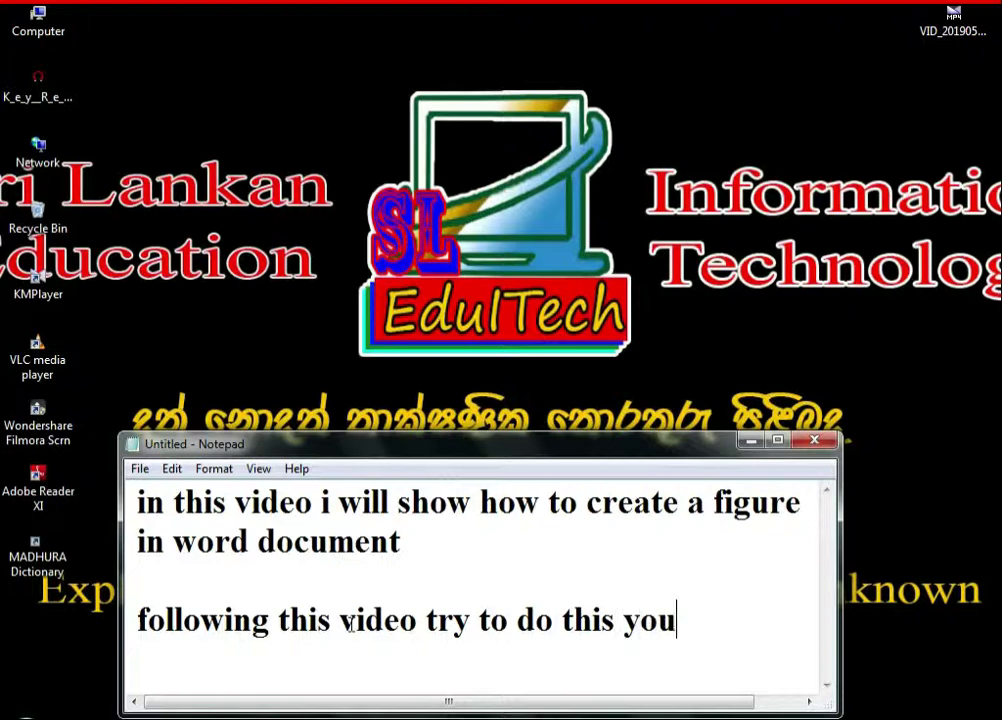
pyautogui.write('r selft')
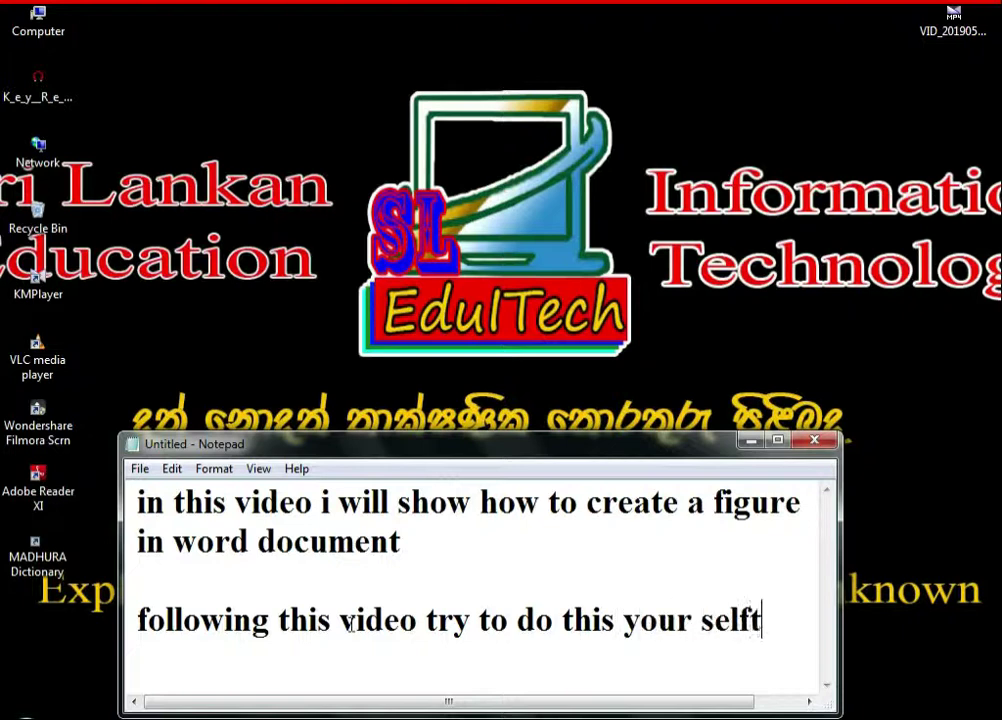
pyautogui.press('BackSpace')
# In Word, add a blank page headed 'Image 01 - Description'.
pyautogui.click(752, 441)
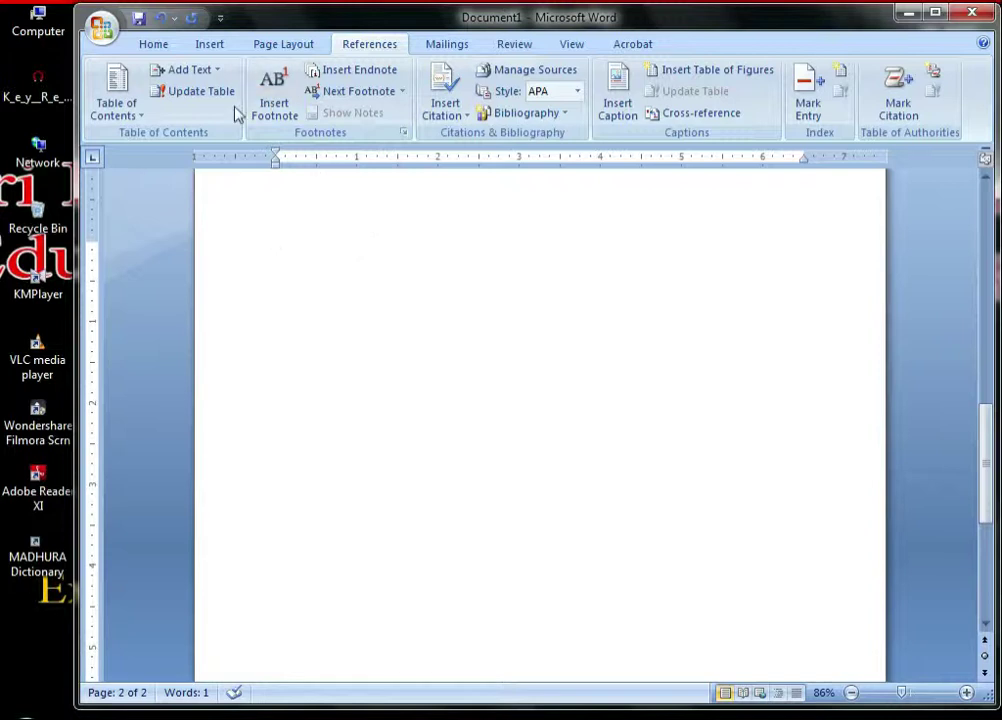
pyautogui.click(199, 46)
pyautogui.click(140, 92)
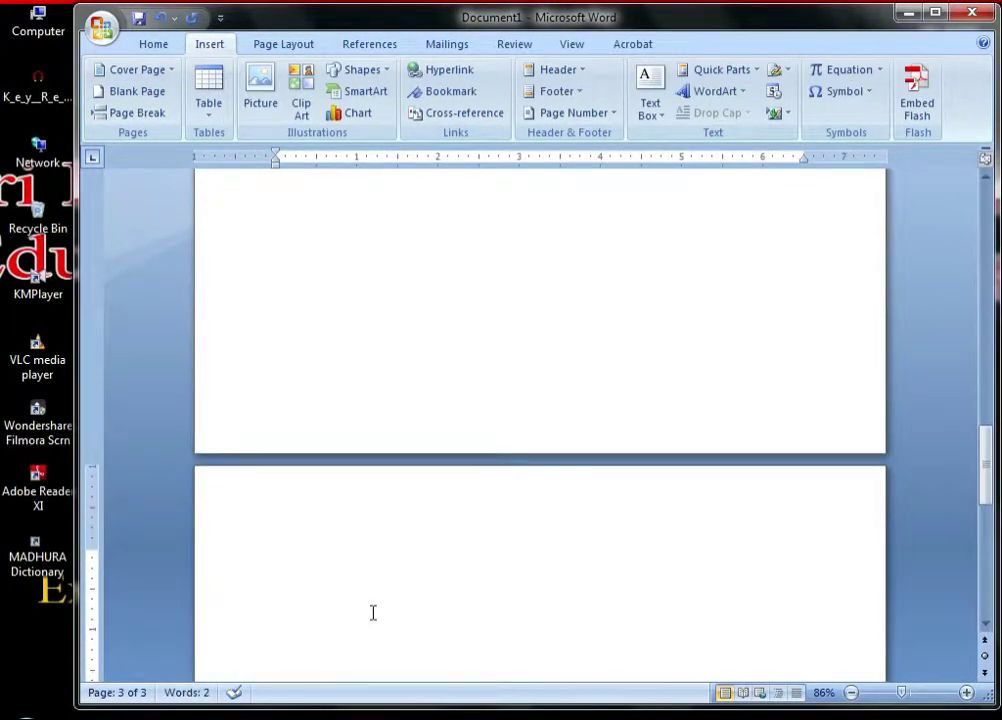
pyautogui.write('Image ')
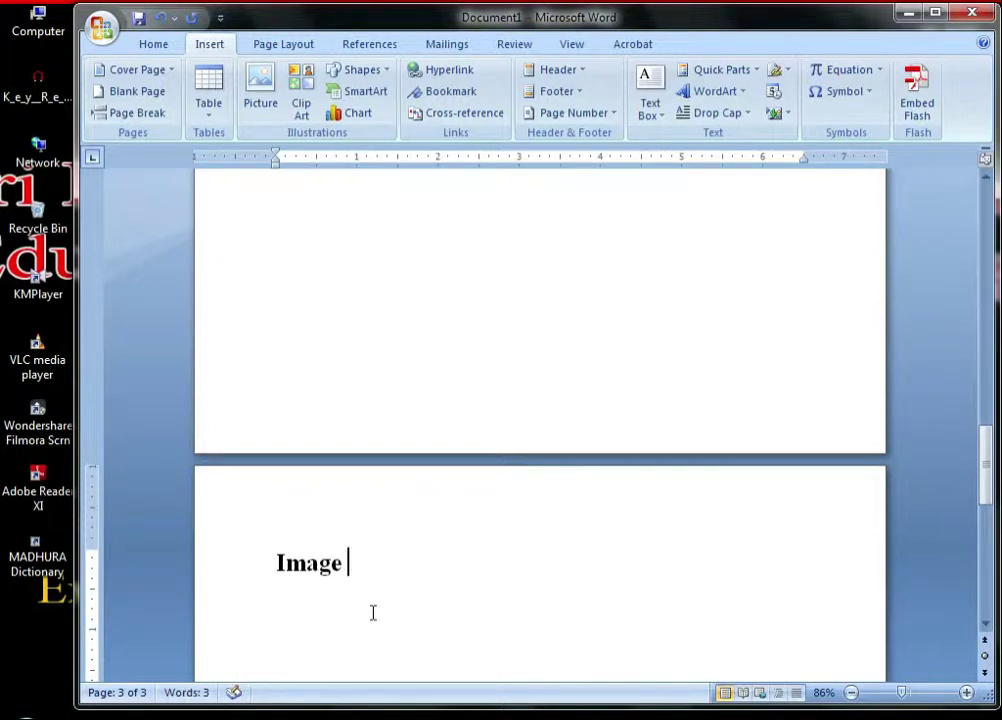
pyautogui.write('01 - ')
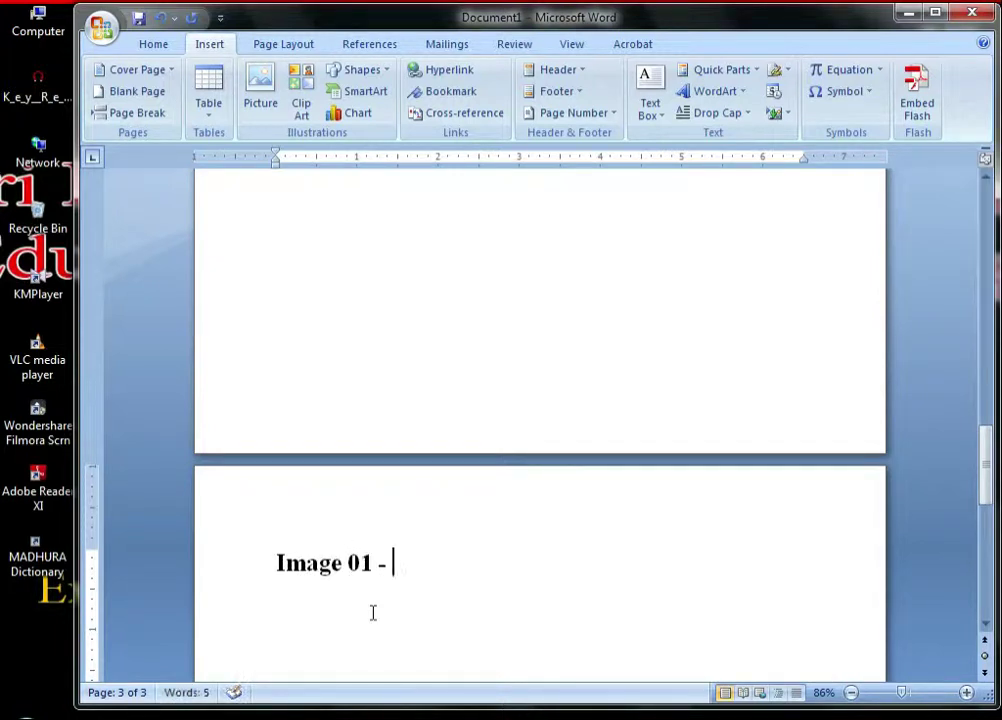
pyautogui.write('Desc')
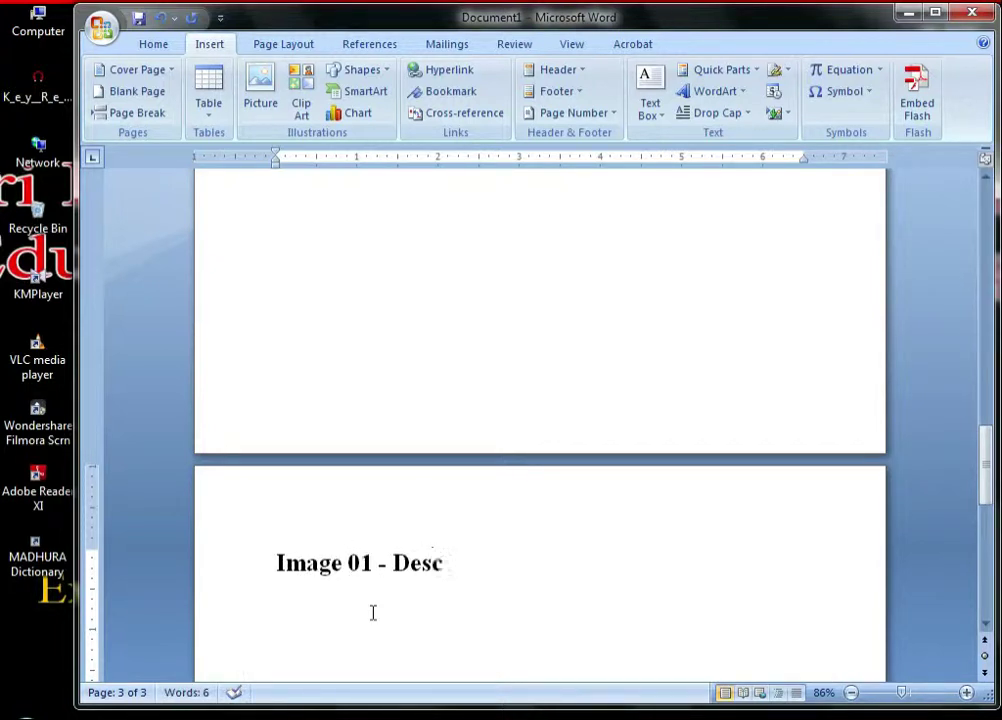
pyautogui.write('riptio')
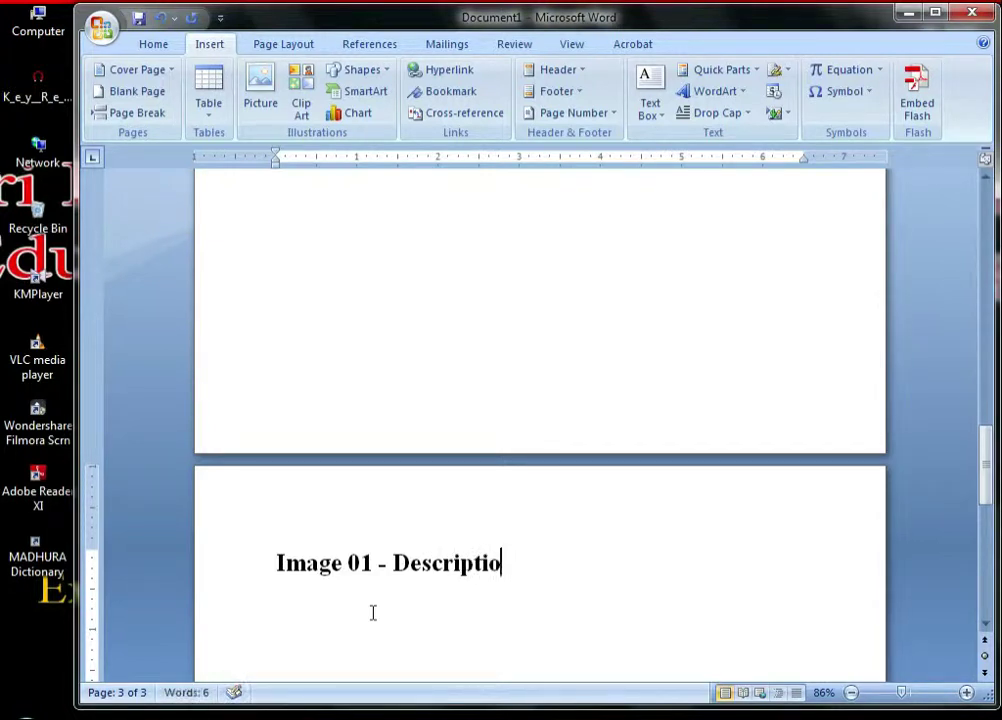
pyautogui.write('n')
pyautogui.press('Return')
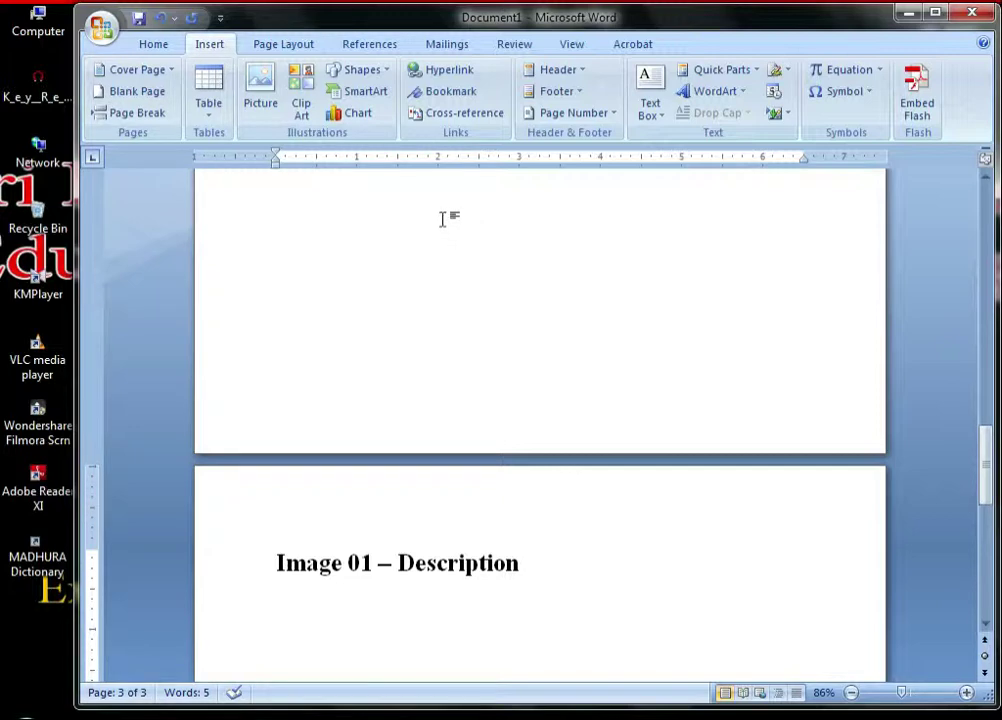
# Insert the first landscape wallpaper picture below the heading.
pyautogui.click(260, 101)
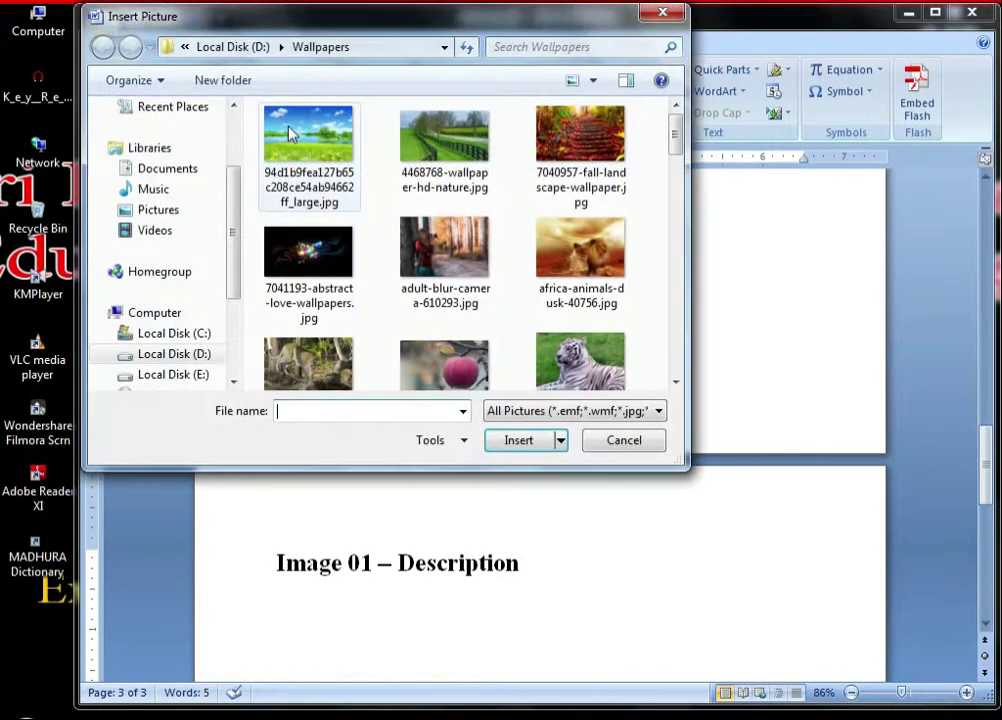
pyautogui.click(307, 158)
pyautogui.doubleClick(307, 158)
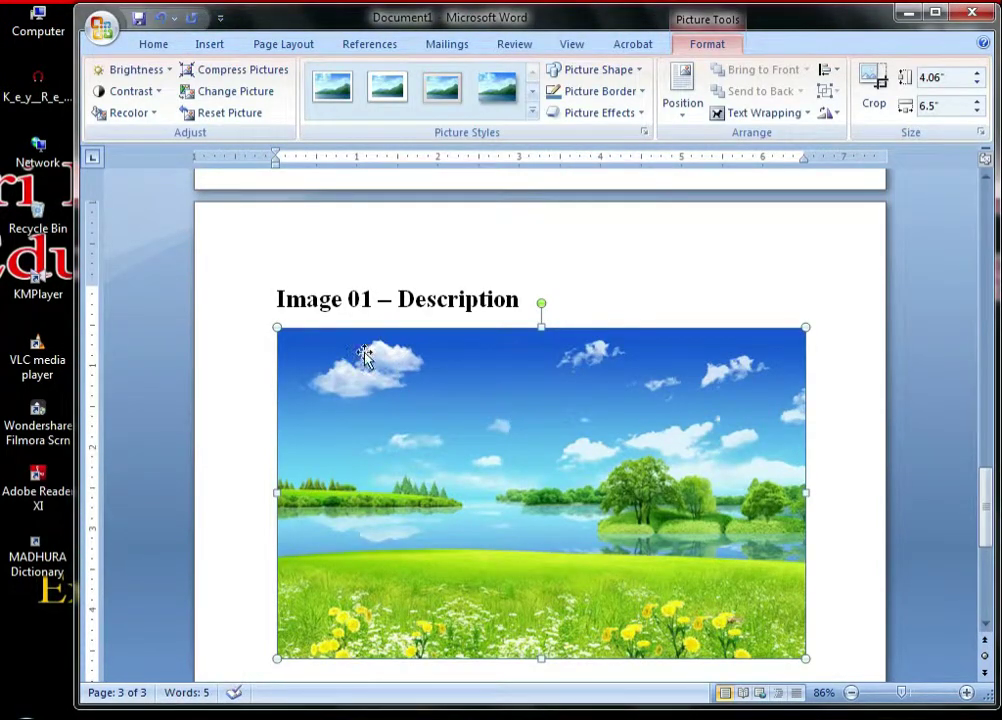
# Shrink the landscape picture to about 4.63 x 2.89 inches and add a blank line after the heading.
pyautogui.moveTo(291, 338); pyautogui.dragTo(436, 416)
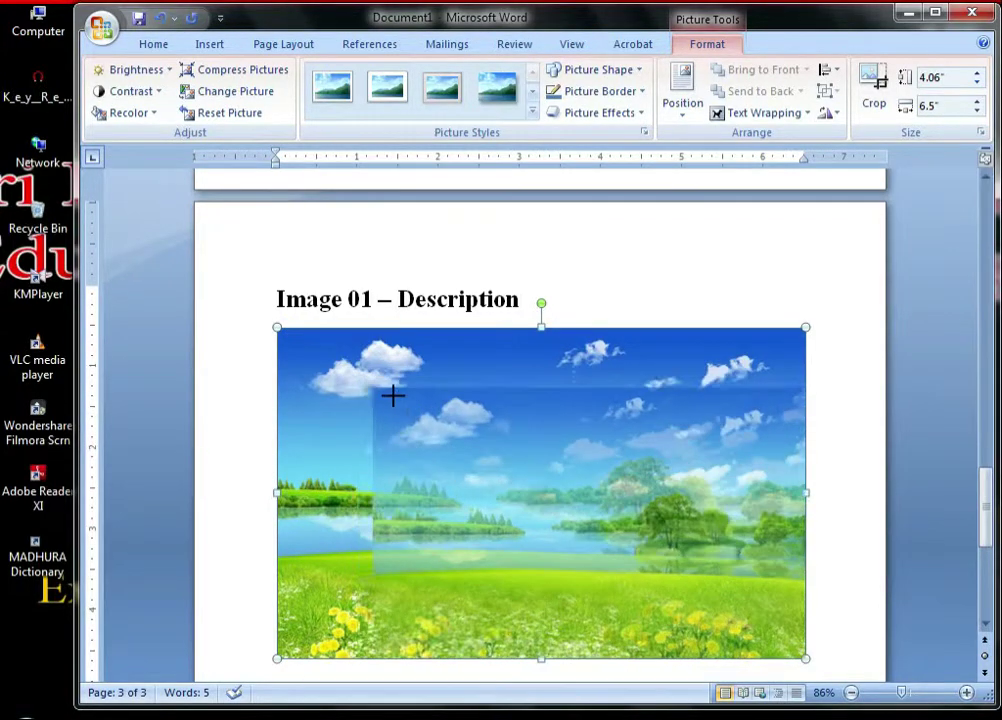
pyautogui.click(555, 300)
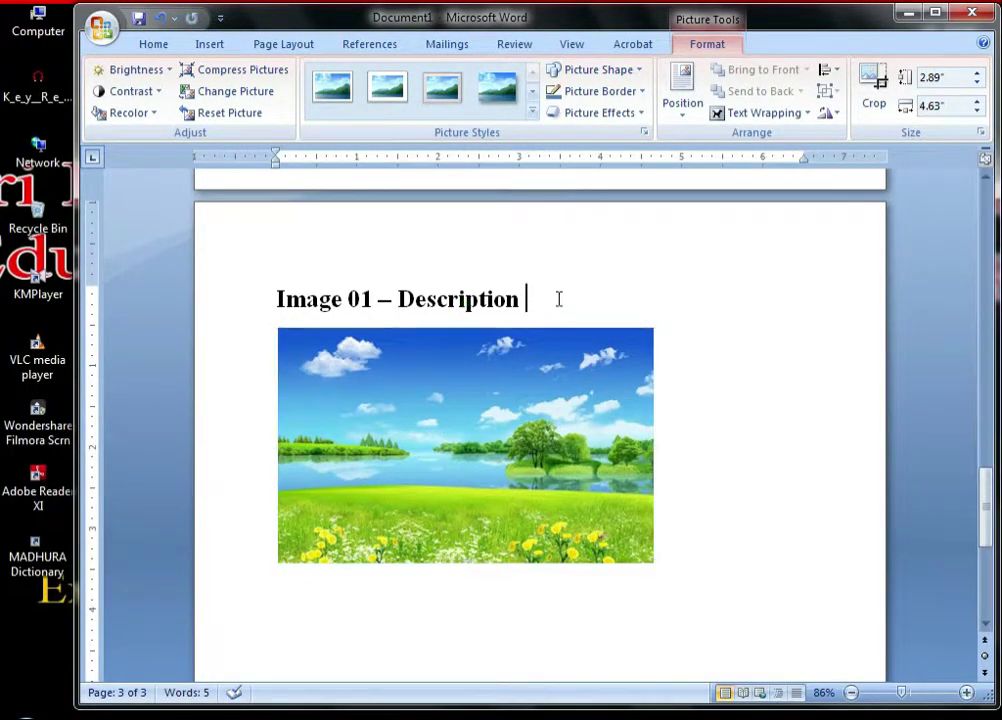
pyautogui.press('Return')
pyautogui.scroll(-2, 643, 503)
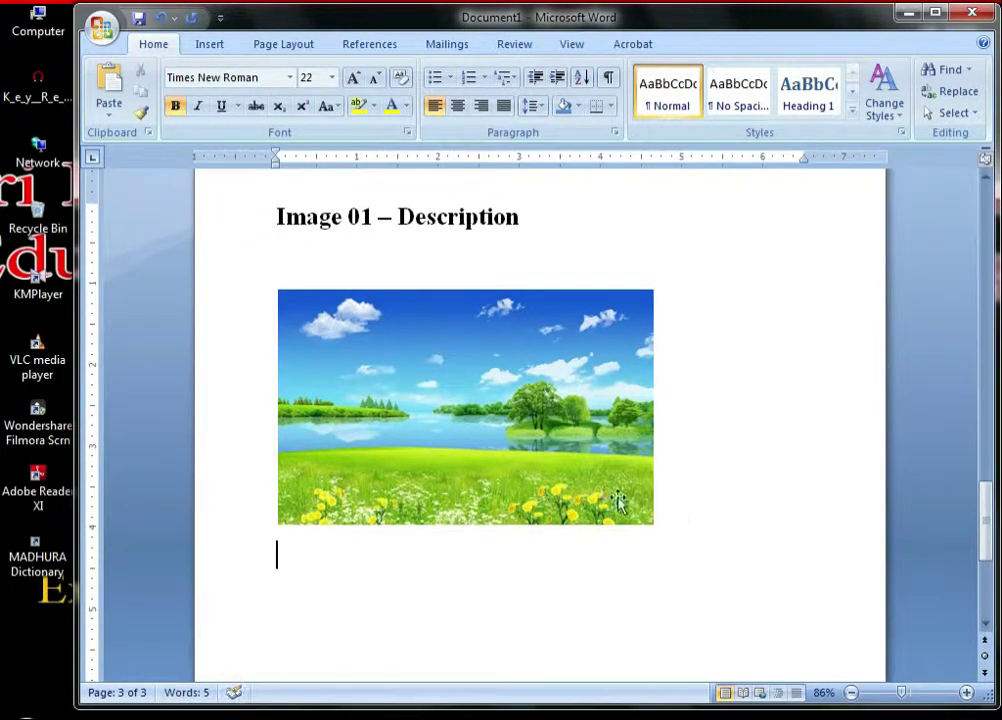
# Insert the caption 'Figure 1 : Image 01' below the landscape picture.
pyautogui.click(352, 46)
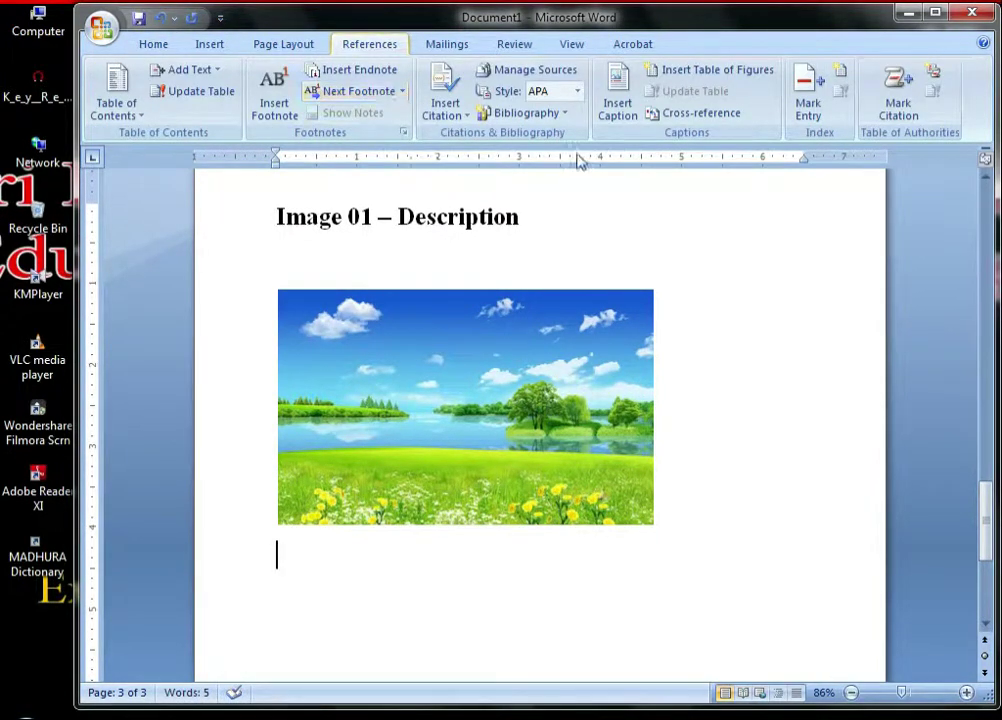
pyautogui.click(618, 107)
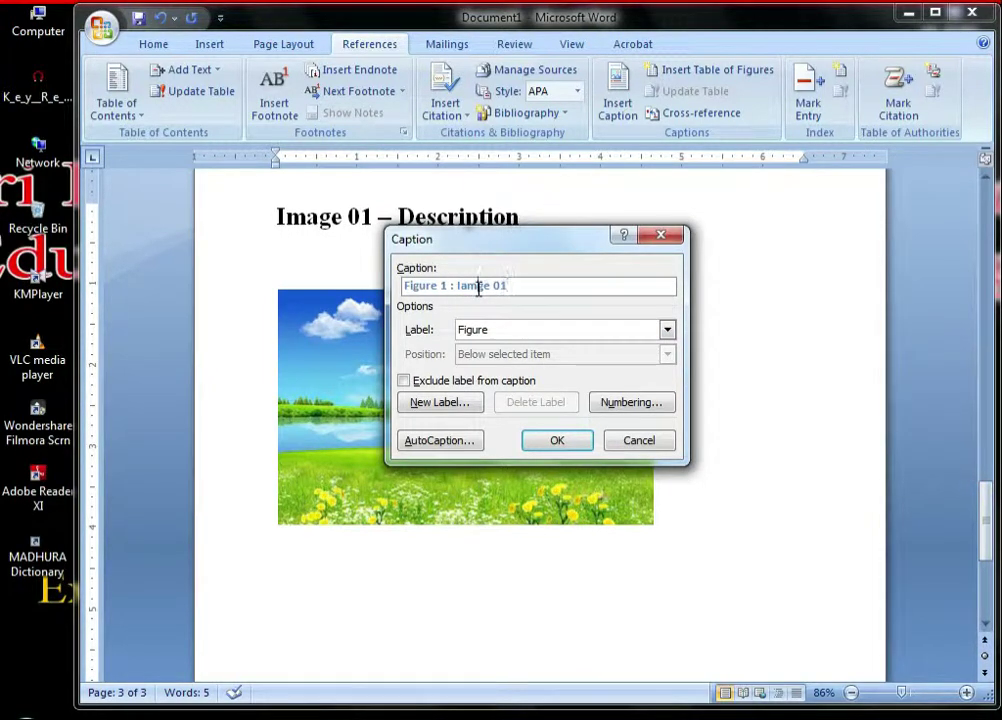
pyautogui.press('BackSpace')
pyautogui.click(553, 441)
pyautogui.moveTo(365, 546); pyautogui.dragTo(263, 549)
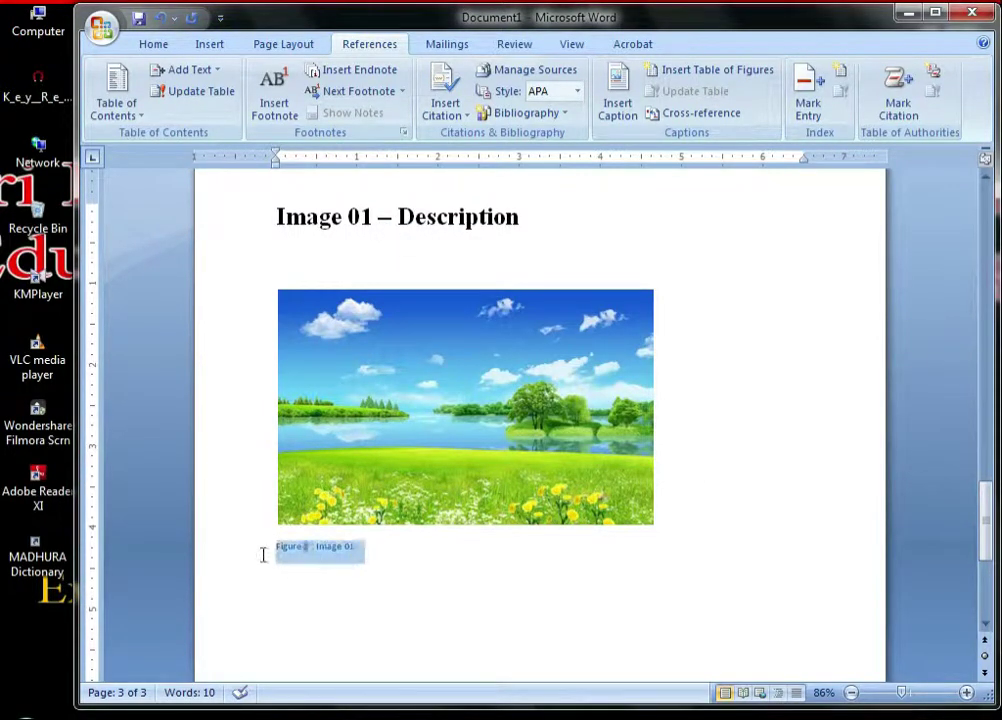
# Format the Figure 1 caption in dark Times New Roman at size 10.
pyautogui.click(152, 43)
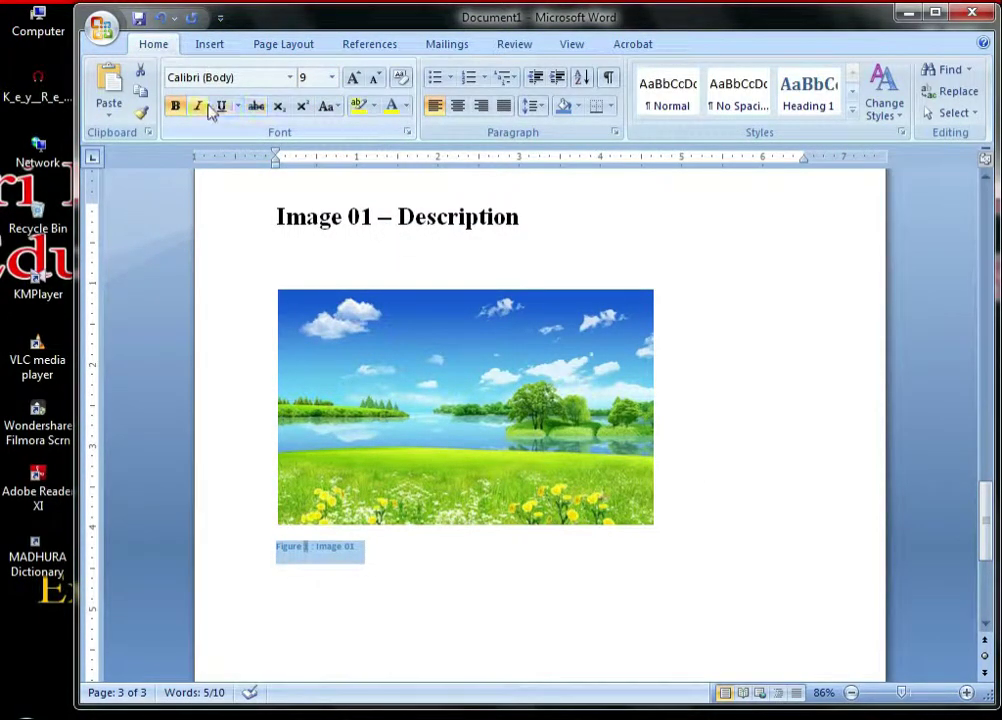
pyautogui.click(290, 78)
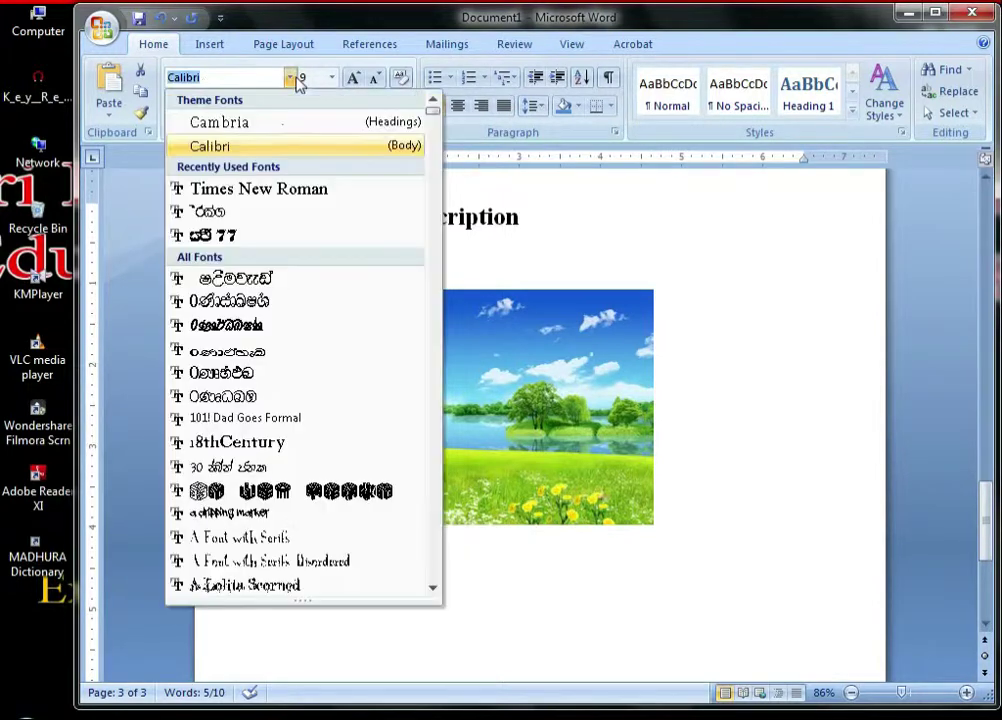
pyautogui.click(284, 188)
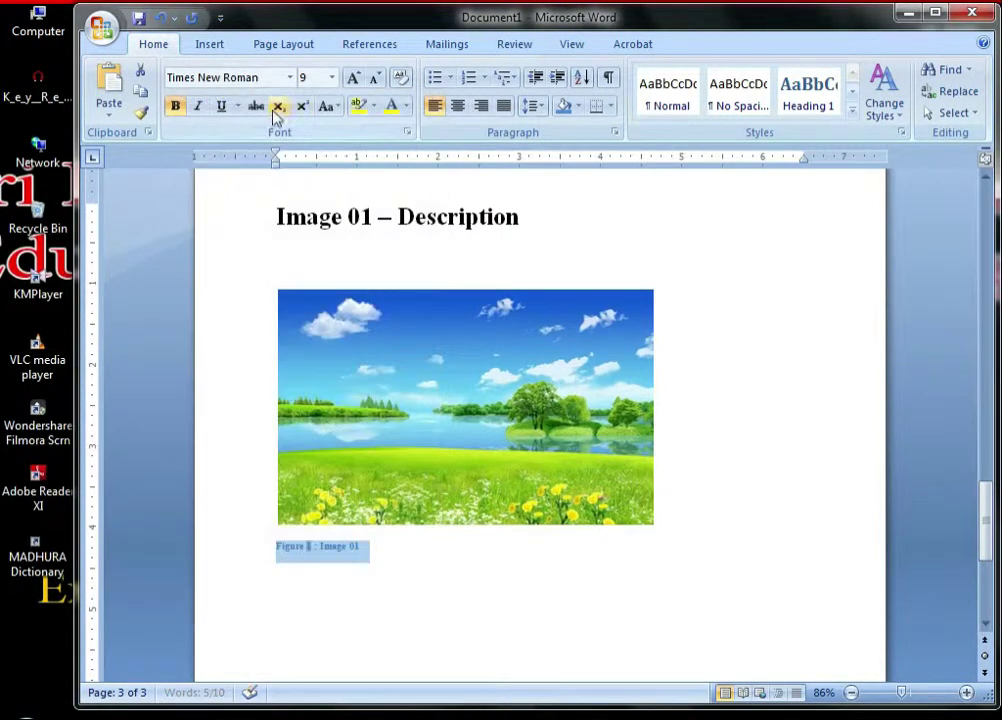
pyautogui.click(407, 110)
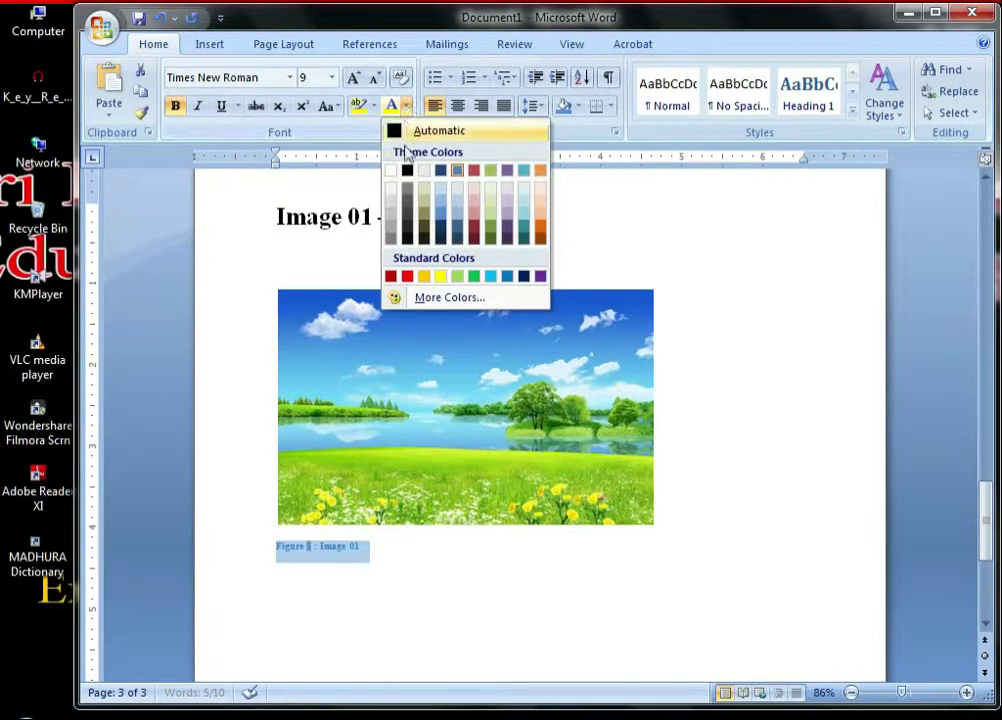
pyautogui.click(405, 169)
pyautogui.click(389, 577)
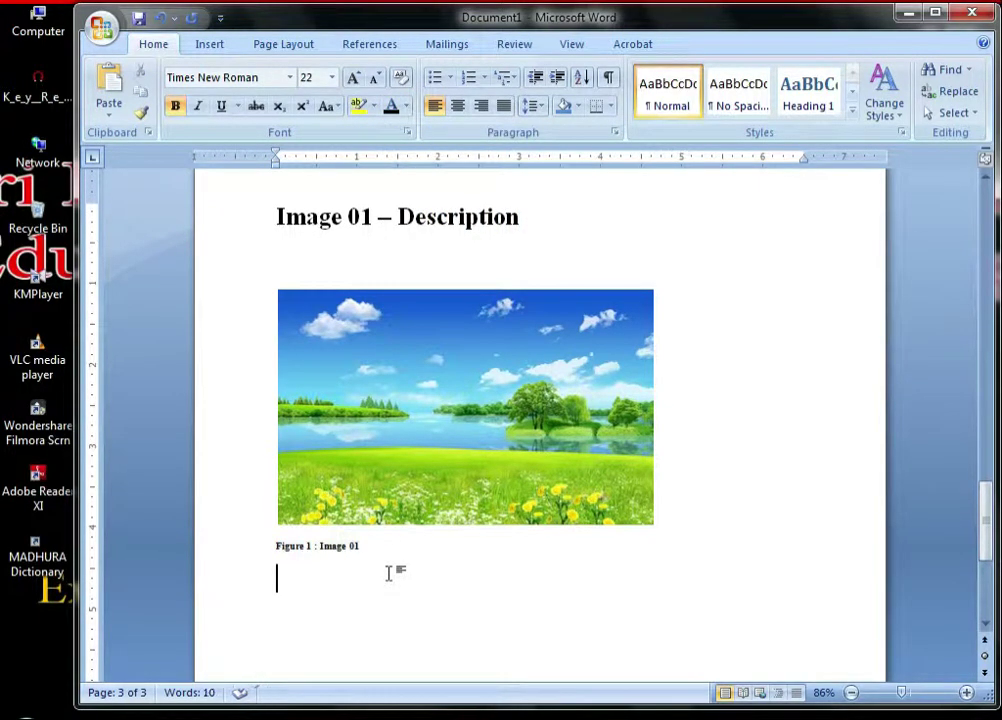
pyautogui.moveTo(380, 546); pyautogui.dragTo(276, 549)
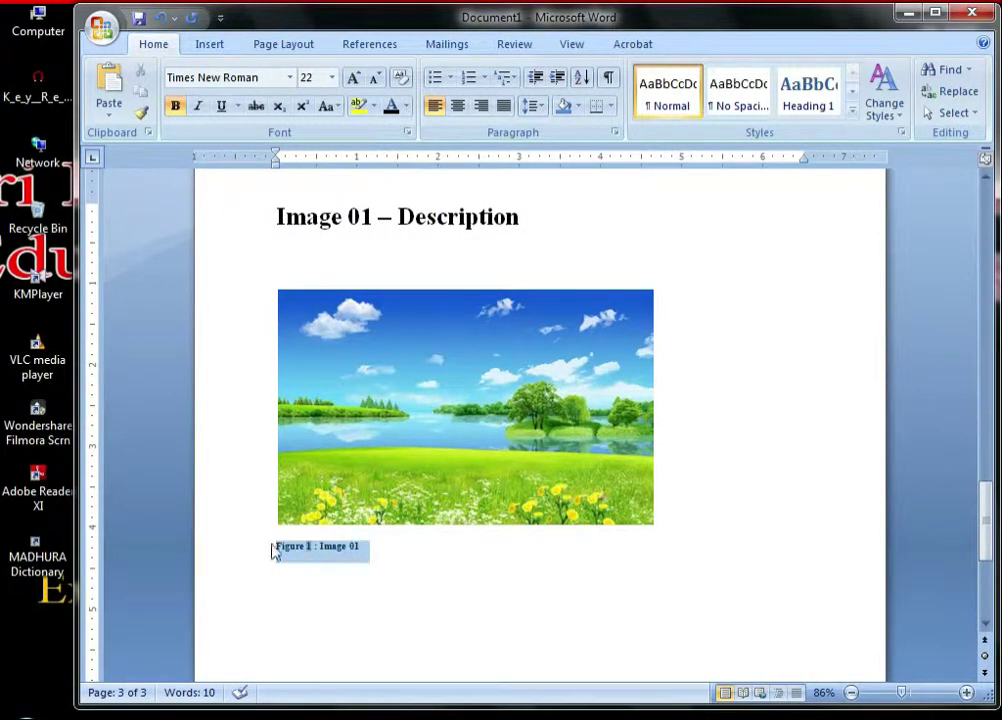
pyautogui.click(353, 77)
pyautogui.click(427, 570)
pyautogui.scroll(-4, 430, 570)
pyautogui.scroll(-1, 430, 570)
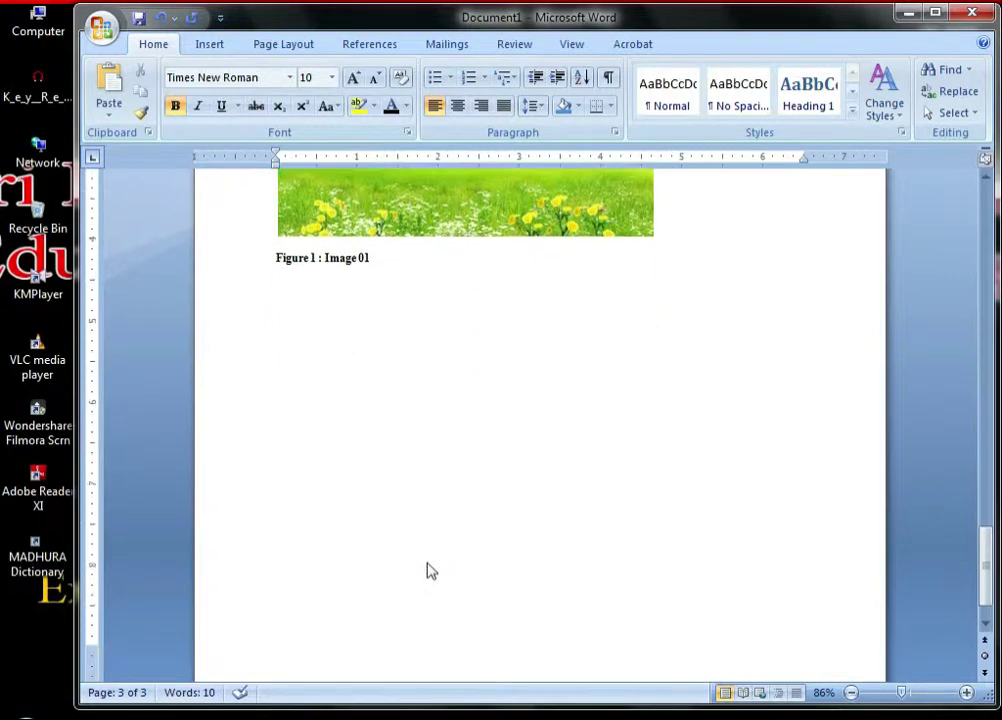
pyautogui.scroll(4, 428, 565)
# Enlarge the landscape picture to nearly the full text width.
pyautogui.scroll(1, 428, 562)
pyautogui.click(427, 556)
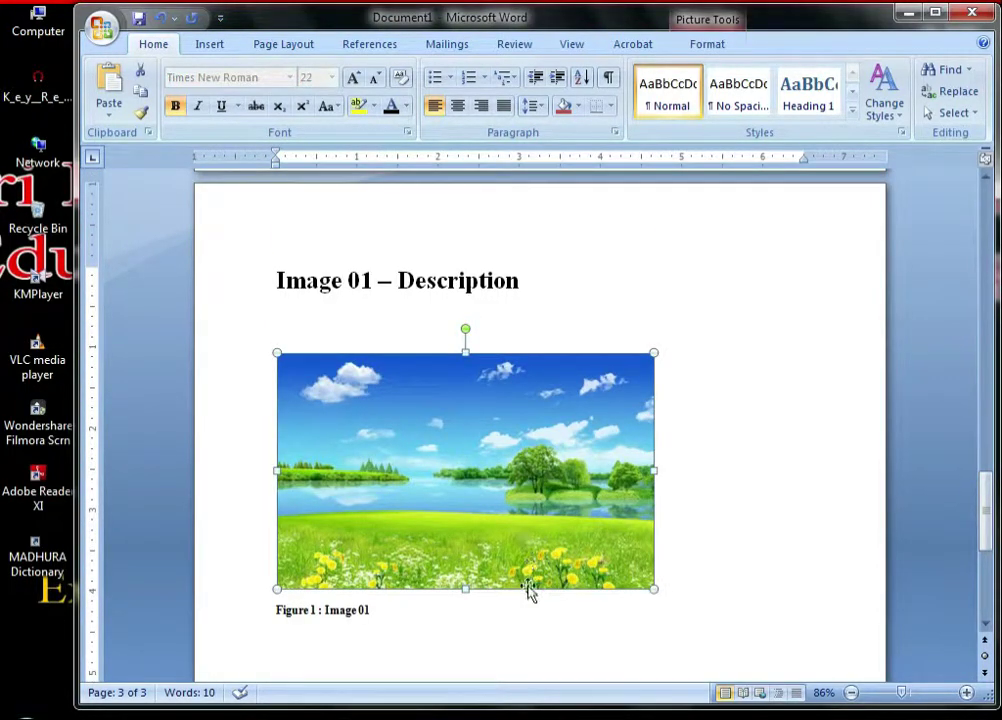
pyautogui.moveTo(662, 596); pyautogui.dragTo(794, 640)
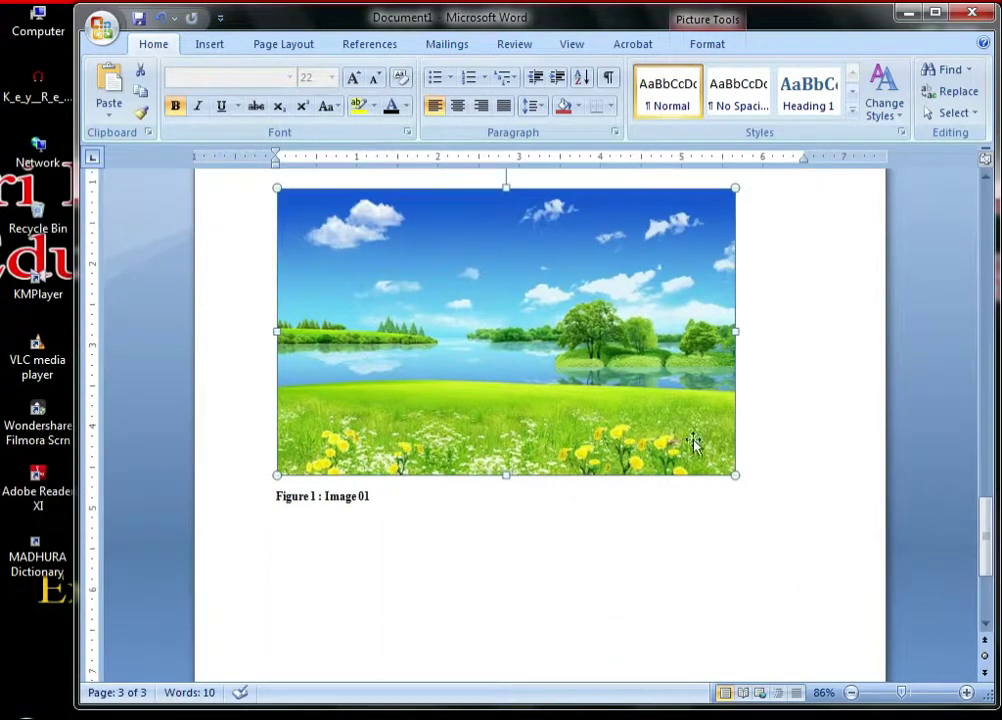
pyautogui.moveTo(737, 477)
pyautogui.mouseDown()
pyautogui.moveTo(774, 537)
pyautogui.moveTo(756, 530)
pyautogui.mouseUp()
pyautogui.scroll(3, 476, 645)
pyautogui.scroll(-1, 474, 644)
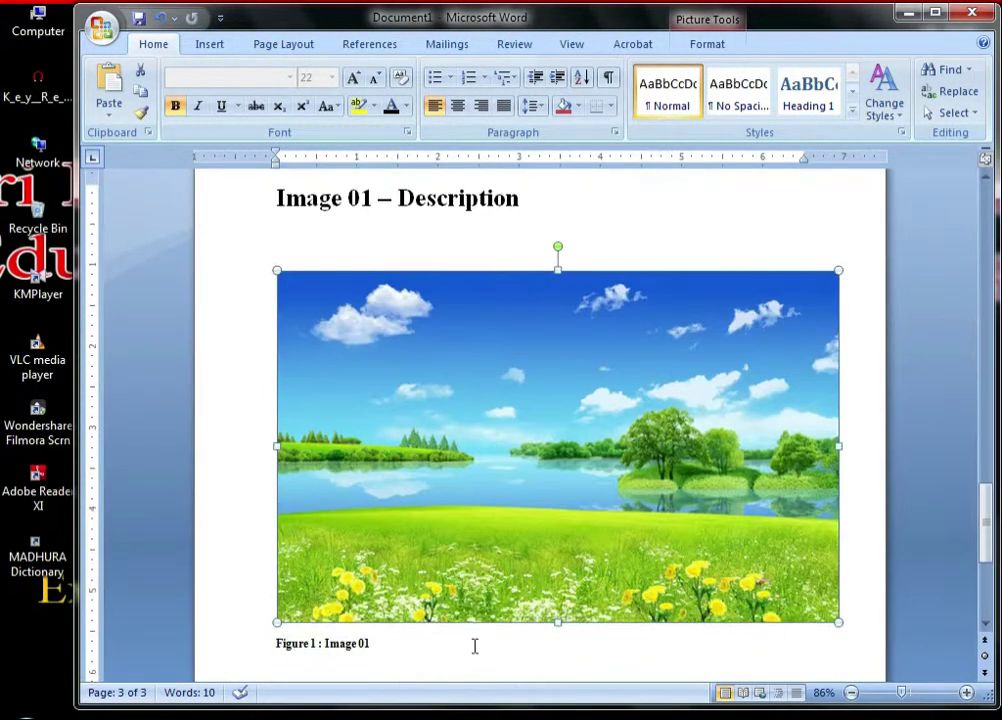
pyautogui.moveTo(527, 199); pyautogui.dragTo(278, 199)
pyautogui.hotkey('ctrl', 'c')
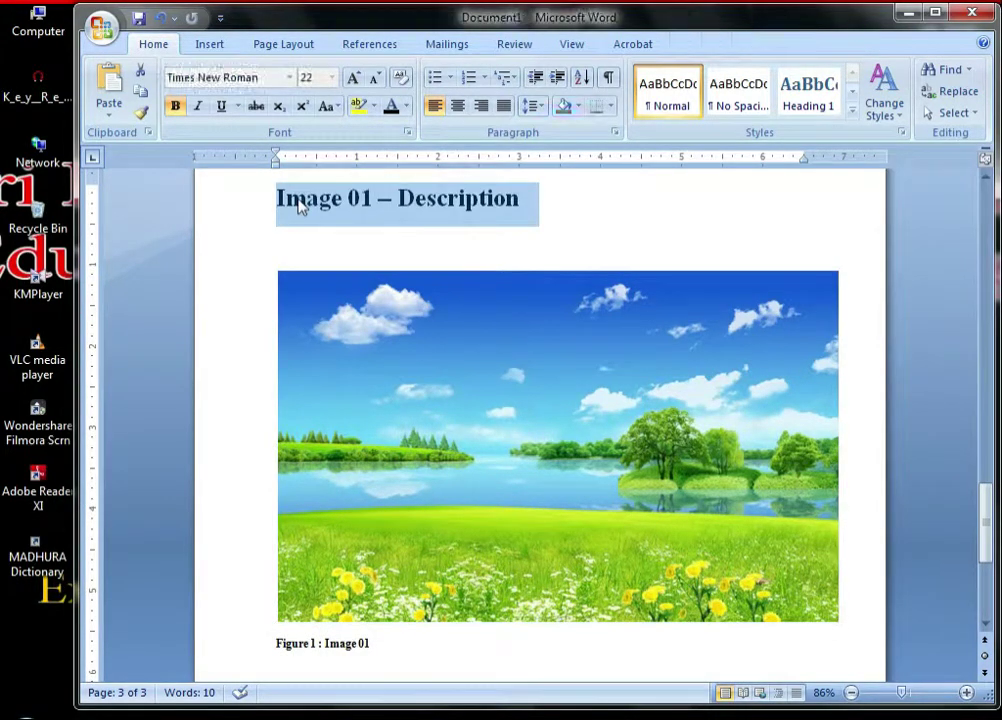
pyautogui.scroll(-4, 463, 706)
# Add an empty line after the Figure 1 caption.
pyautogui.click(402, 493)
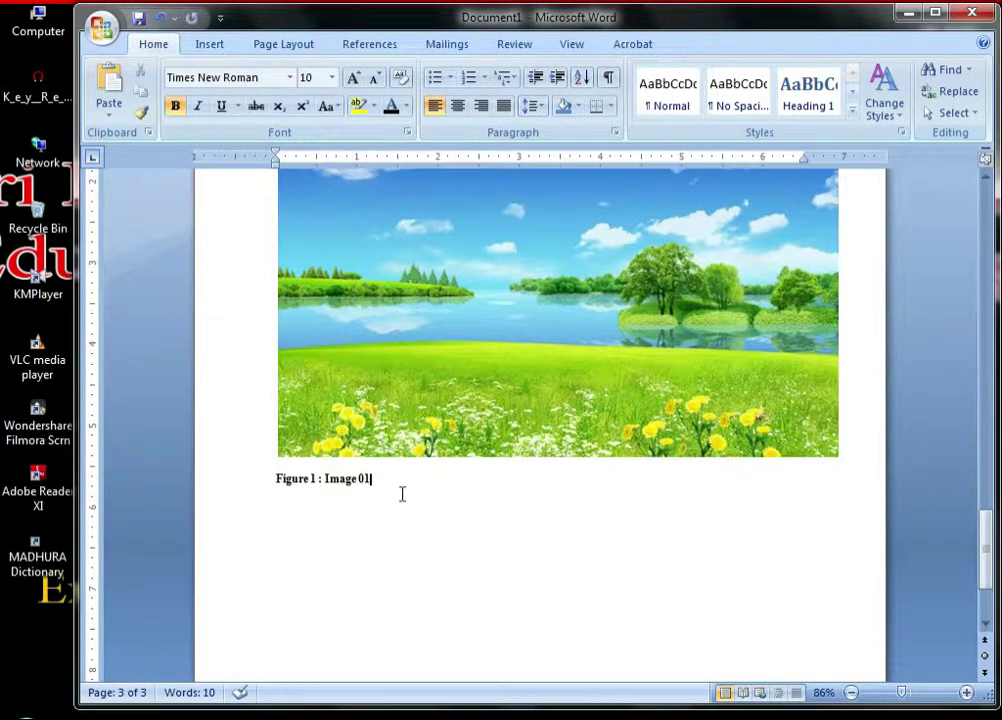
pyautogui.press('Return')
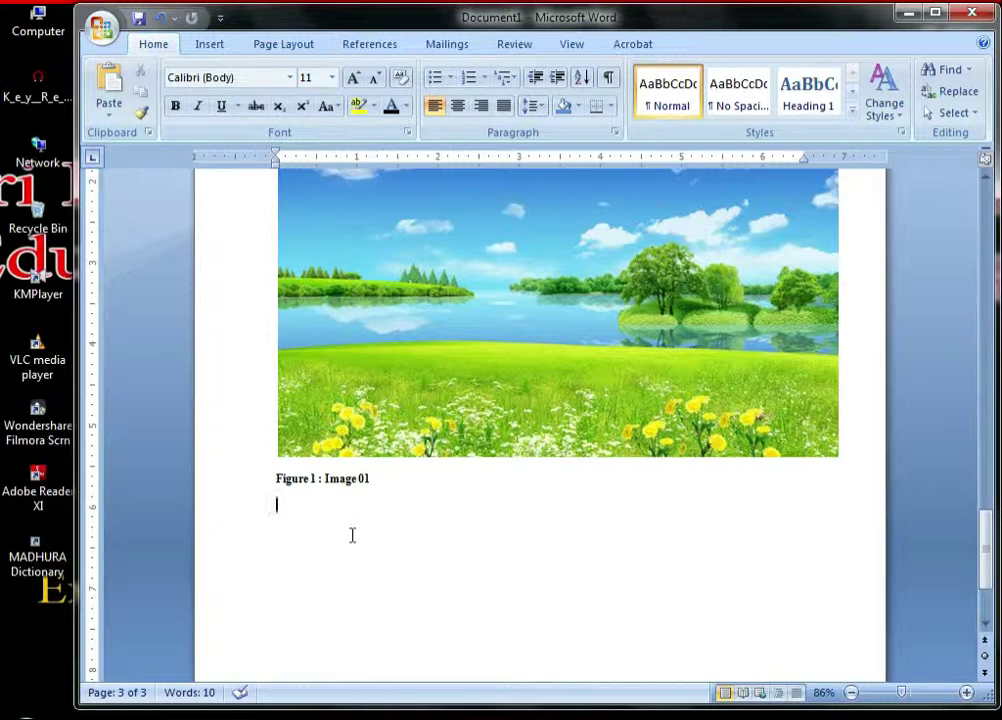
pyautogui.click(313, 570)
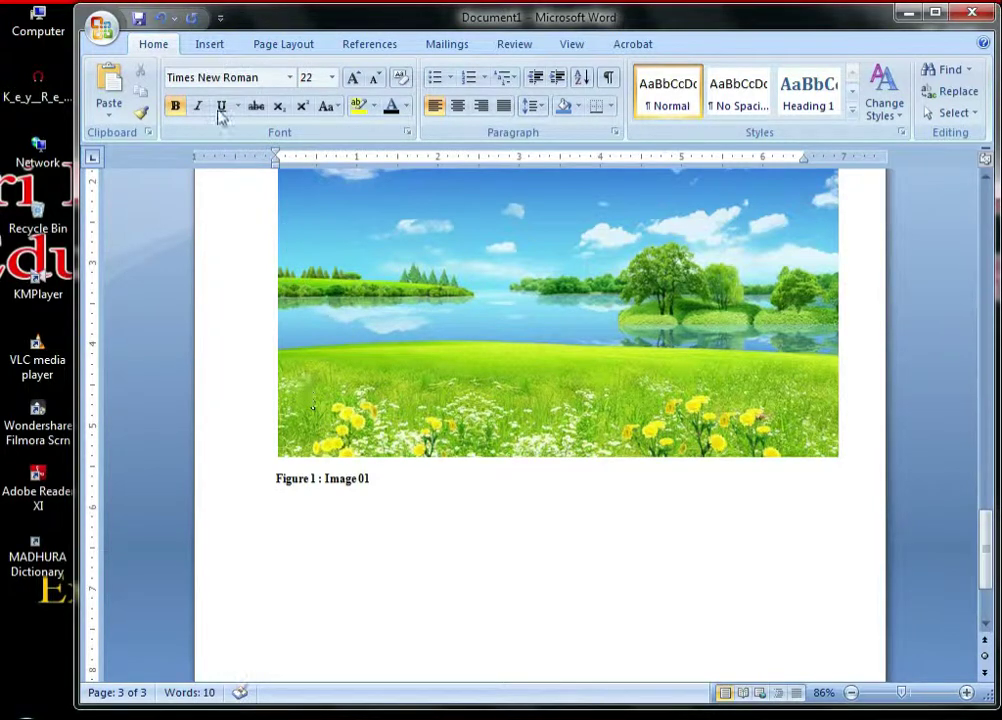
# Add a new page with the pasted heading changed to 'Image 02 – Description'.
pyautogui.click(209, 44)
pyautogui.click(140, 91)
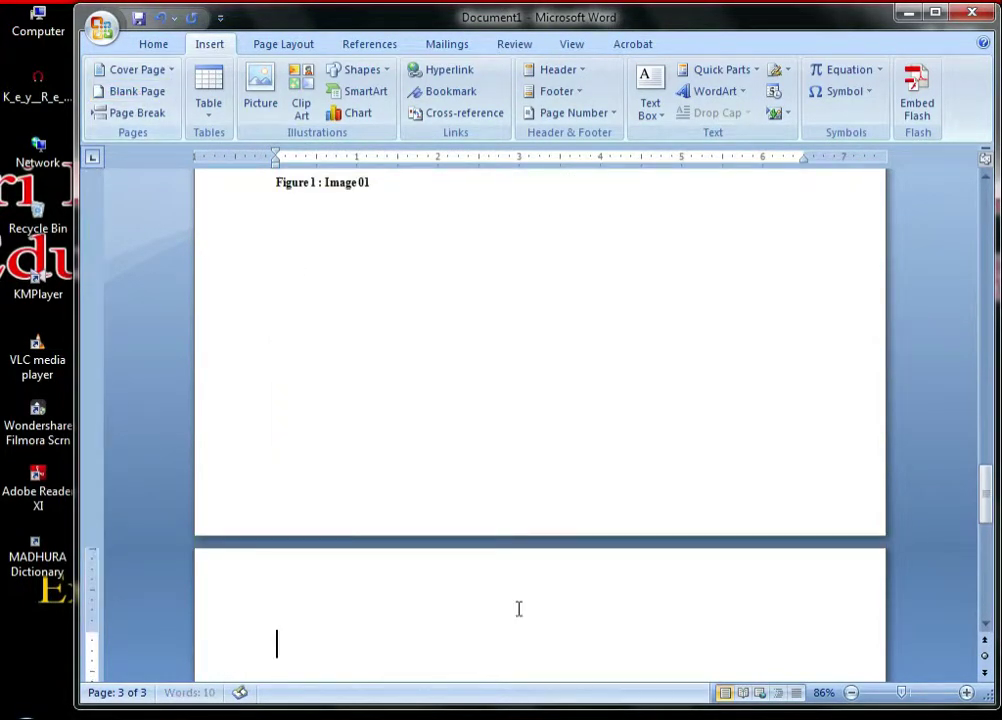
pyautogui.hotkey('ctrl', 'v')
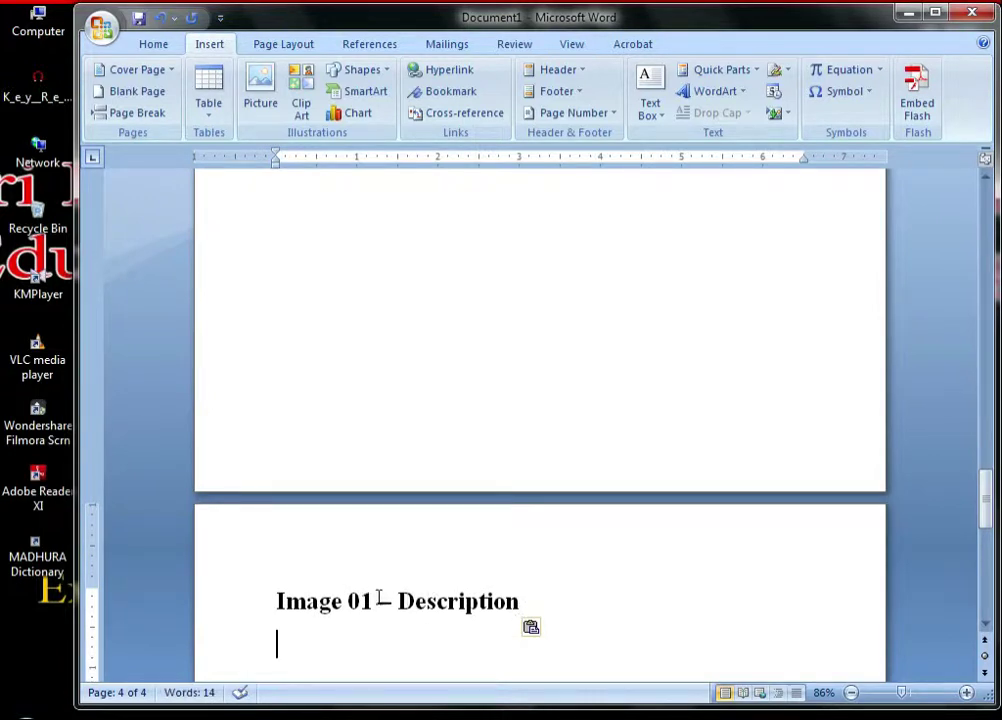
pyautogui.moveTo(372, 600); pyautogui.dragTo(363, 600)
pyautogui.write('2')
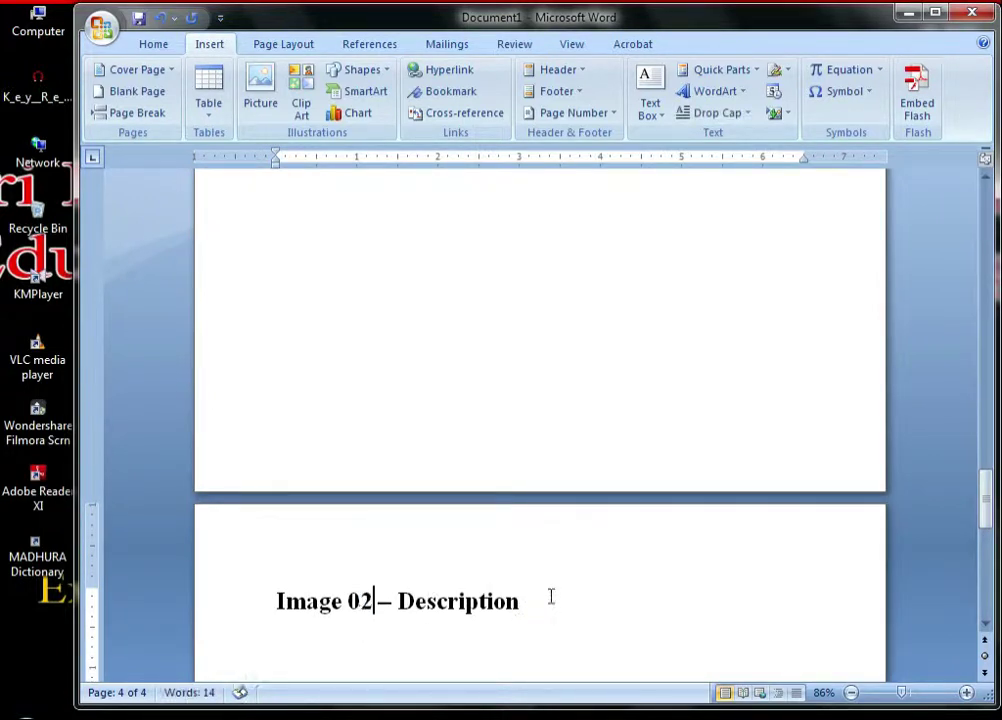
pyautogui.press('Return')
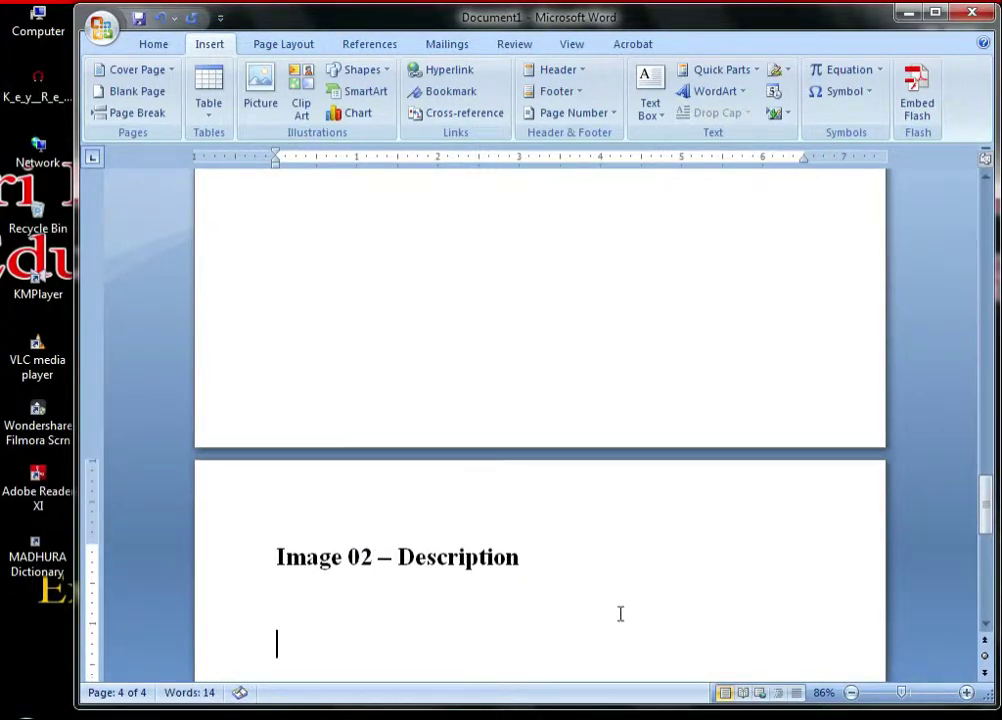
pyautogui.click(258, 97)
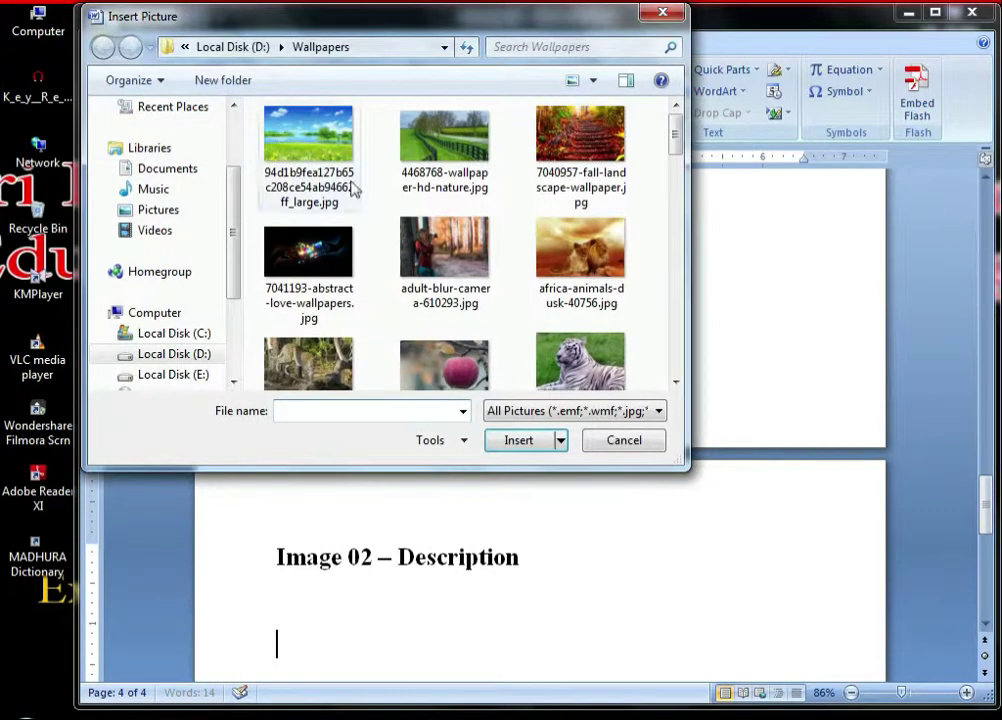
# Insert the fenced green-field wallpaper on page 4 and enlarge it to the text width.
pyautogui.doubleClick(466, 160)
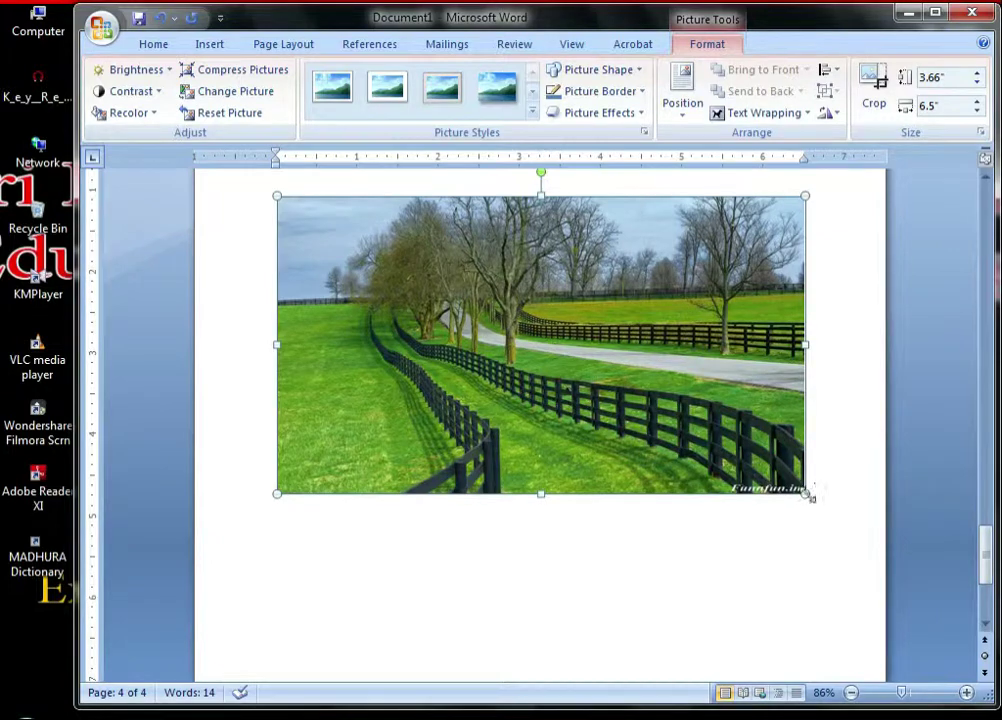
pyautogui.moveTo(806, 494); pyautogui.dragTo(816, 512)
pyautogui.click(850, 493)
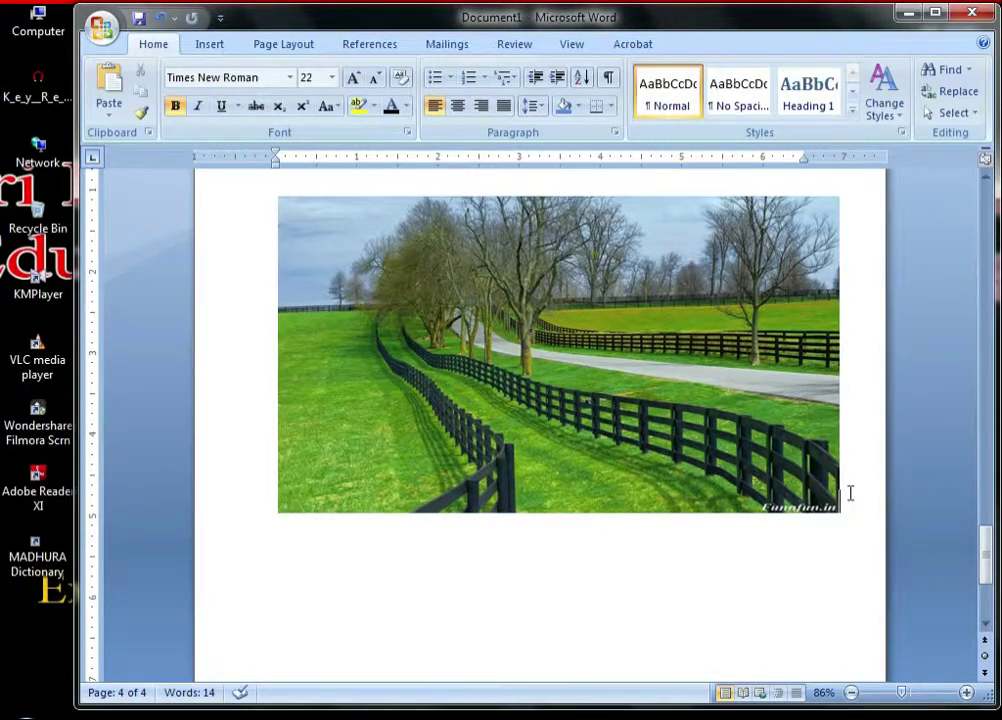
# Caption the fenced-meadow photo 'Figure 2 : Image 2' and select the caption text.
pyautogui.click(382, 50)
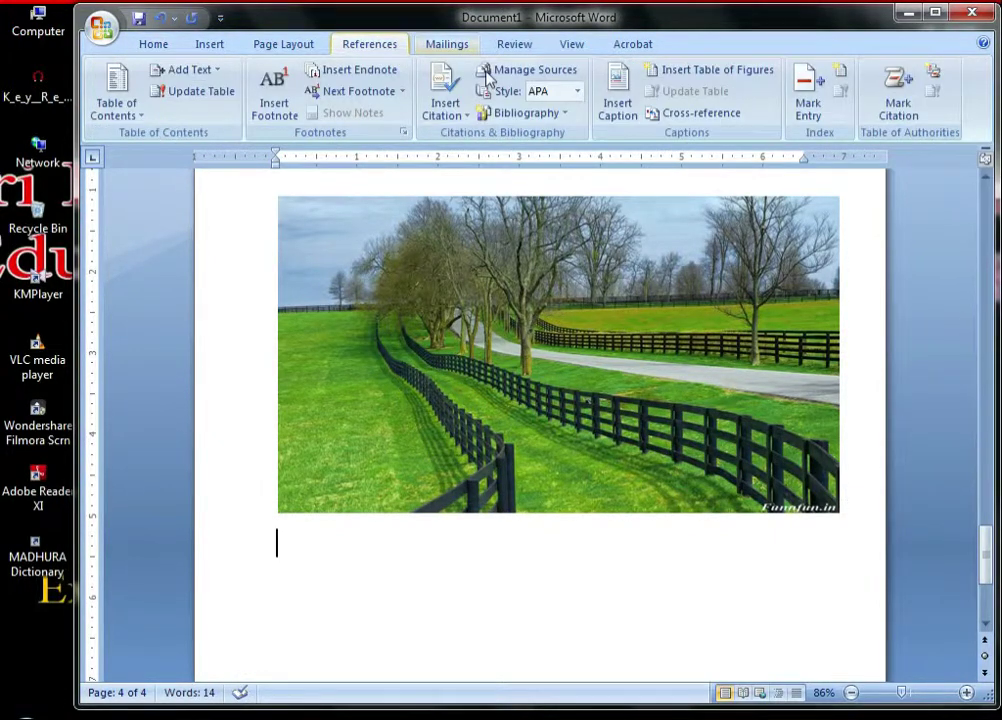
pyautogui.click(615, 105)
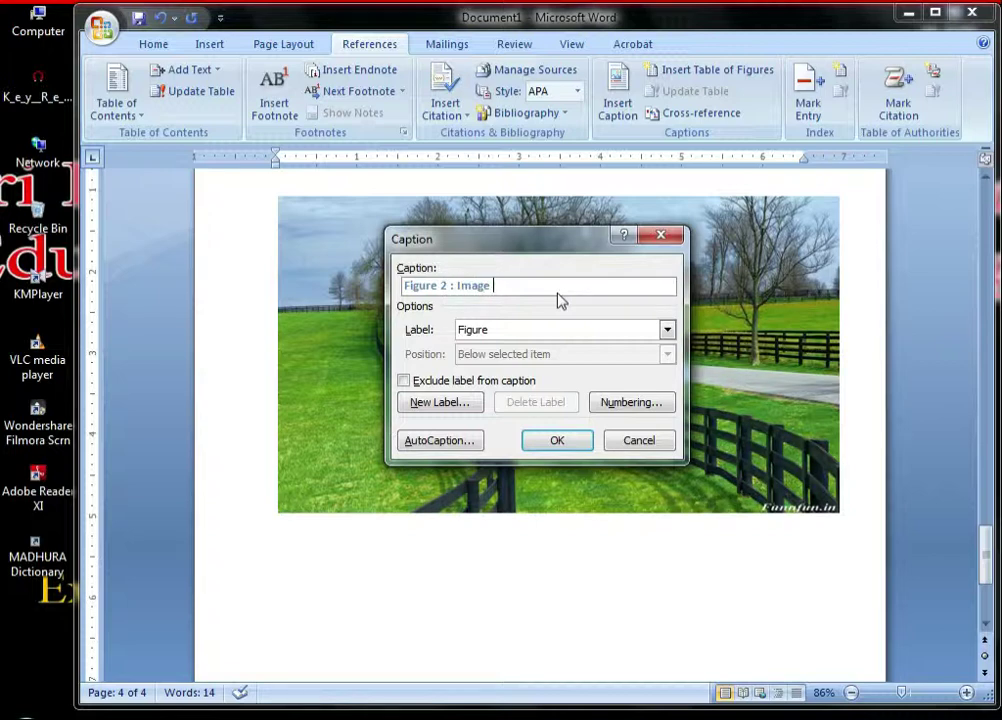
pyautogui.write('2')
pyautogui.click(584, 443)
pyautogui.moveTo(350, 535); pyautogui.dragTo(293, 536)
# Set the Figure 2 caption to 10 pt Times New Roman and add an empty paragraph after it.
pyautogui.click(165, 44)
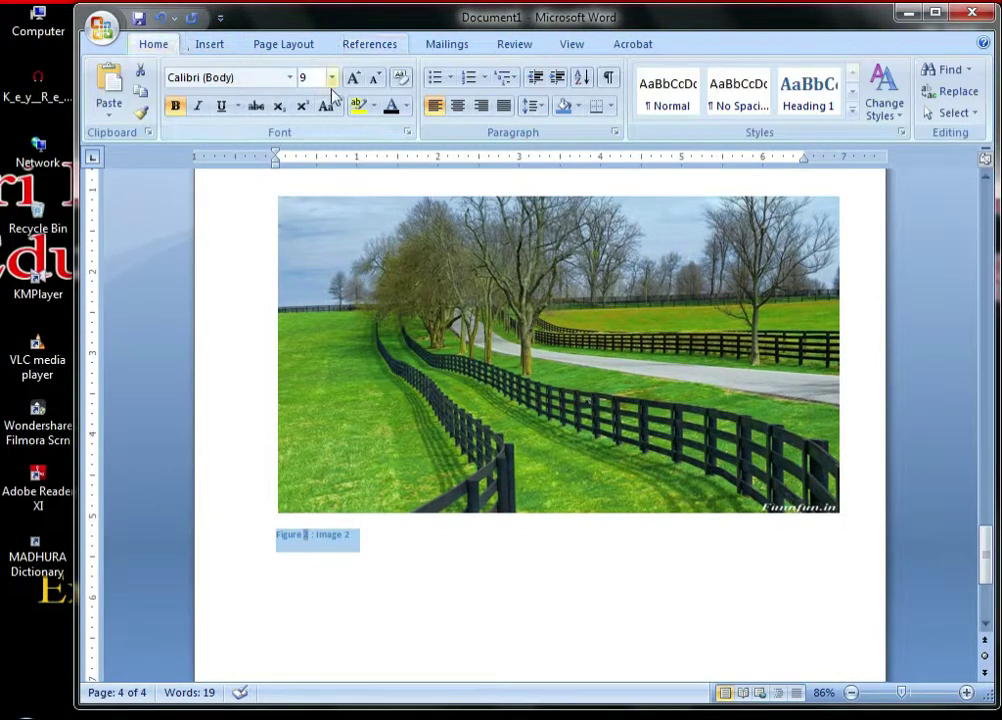
pyautogui.click(353, 78)
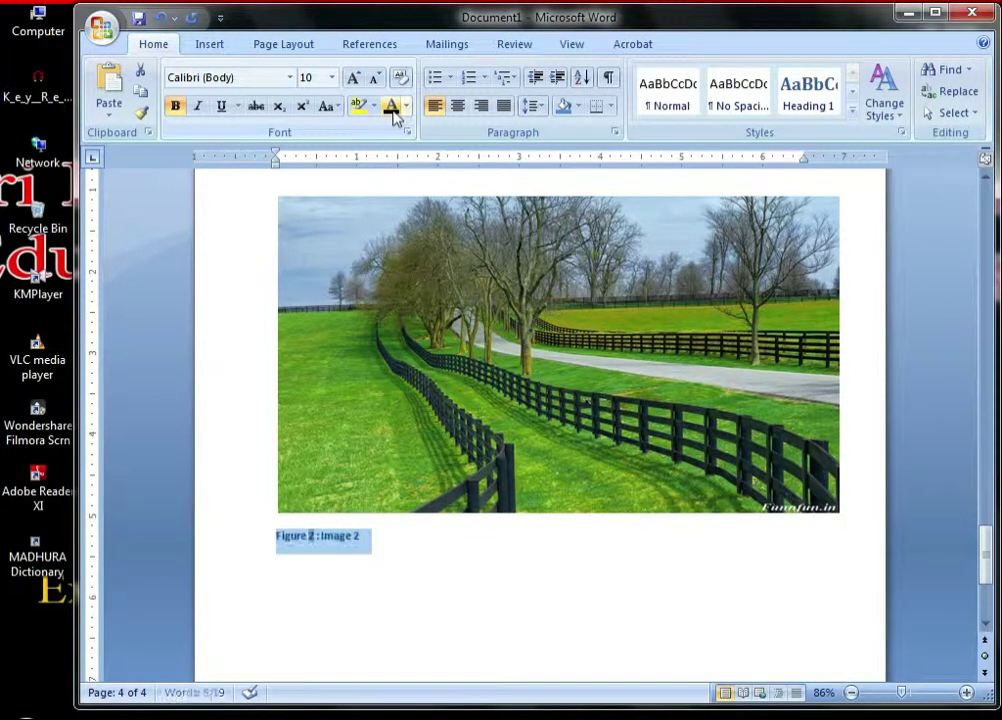
pyautogui.click(278, 78)
pyautogui.write('Times New Roman')
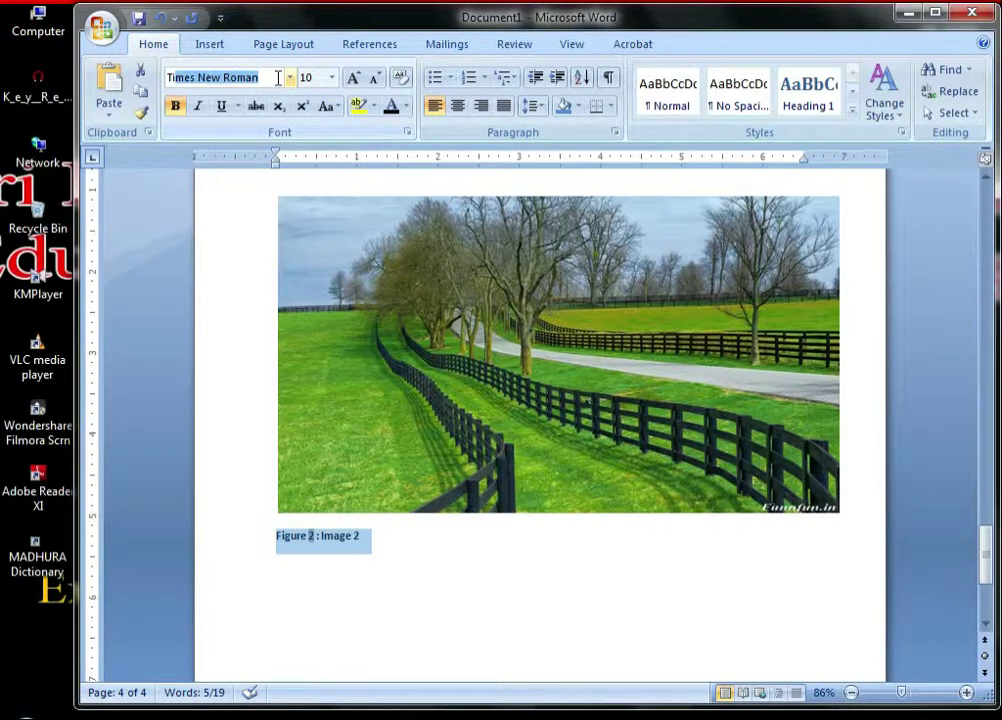
pyautogui.press('Return')
pyautogui.scroll(-2, 350, 545)
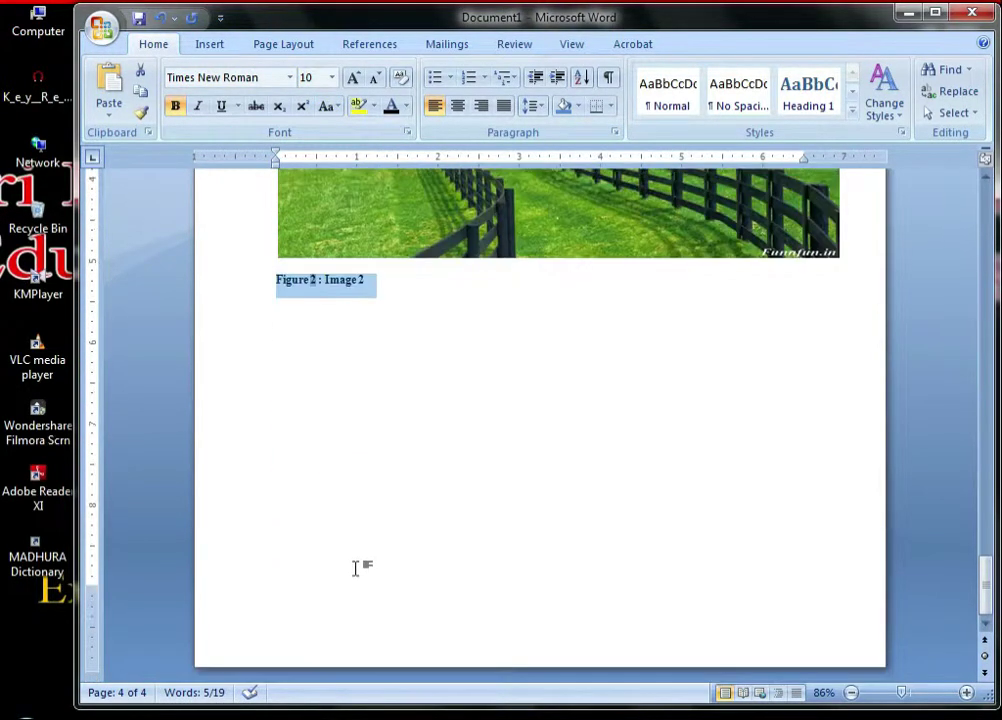
pyautogui.click(418, 302)
pyautogui.press('Return')
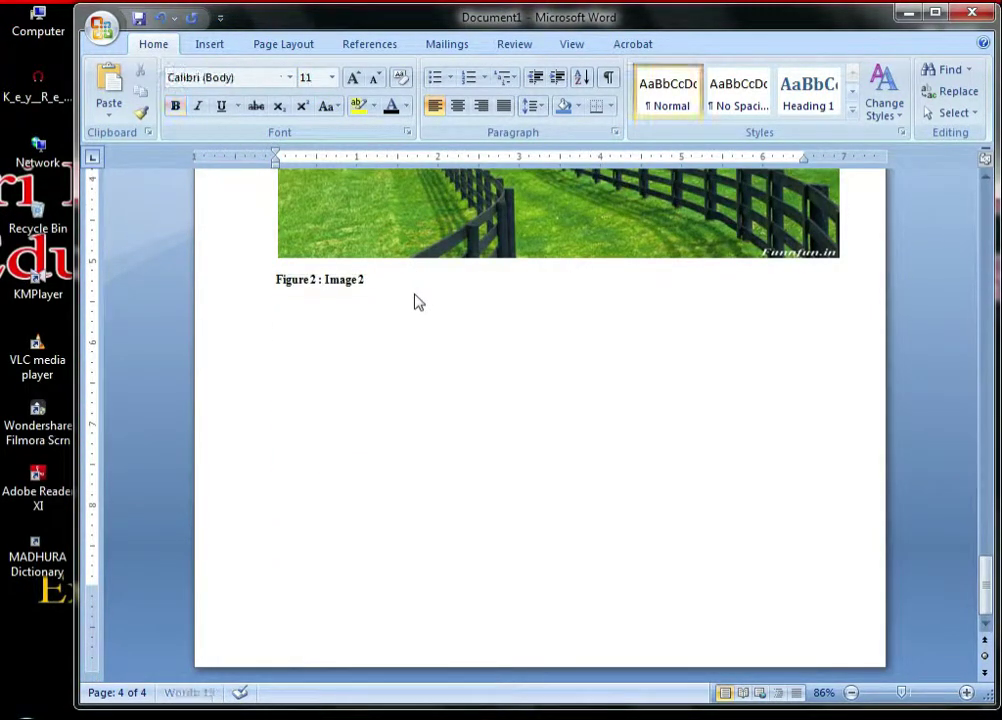
# Start a new page with the pasted heading changed to 'Image 03 – Description' and two blank lines below.
pyautogui.click(210, 43)
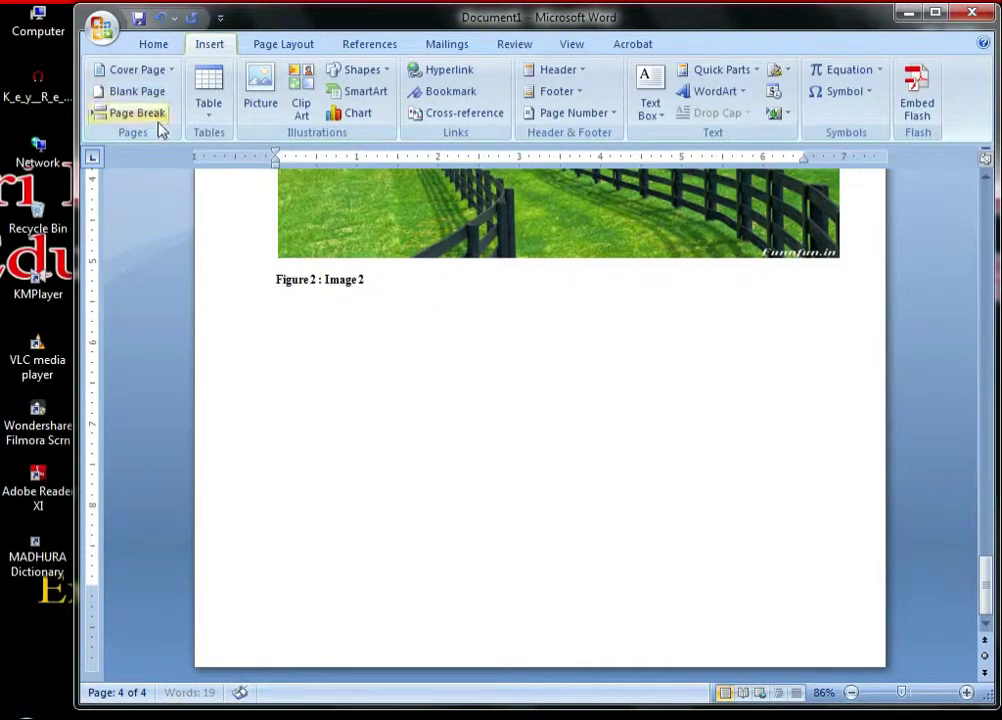
pyautogui.click(126, 112)
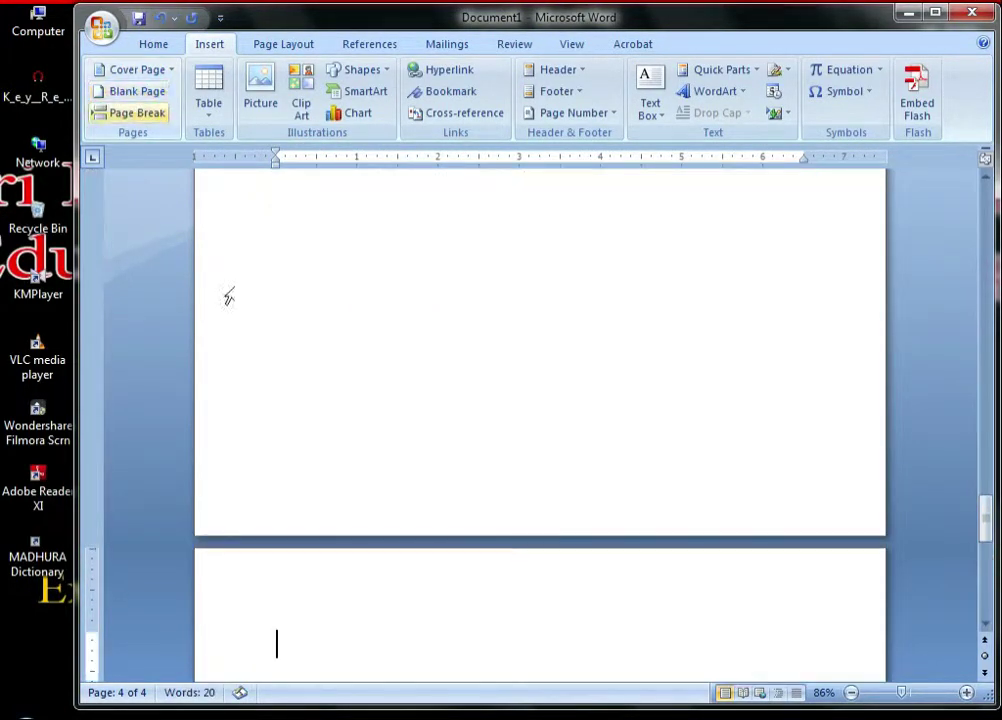
pyautogui.write('Image 01 – Description')
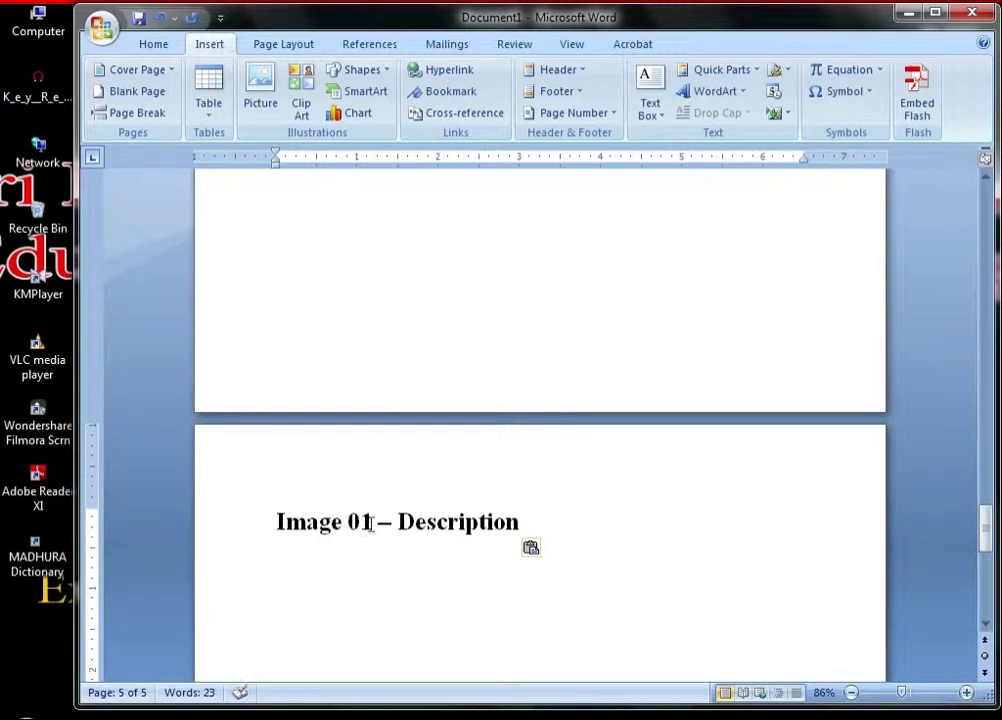
pyautogui.moveTo(361, 521); pyautogui.dragTo(370, 521)
pyautogui.write('3')
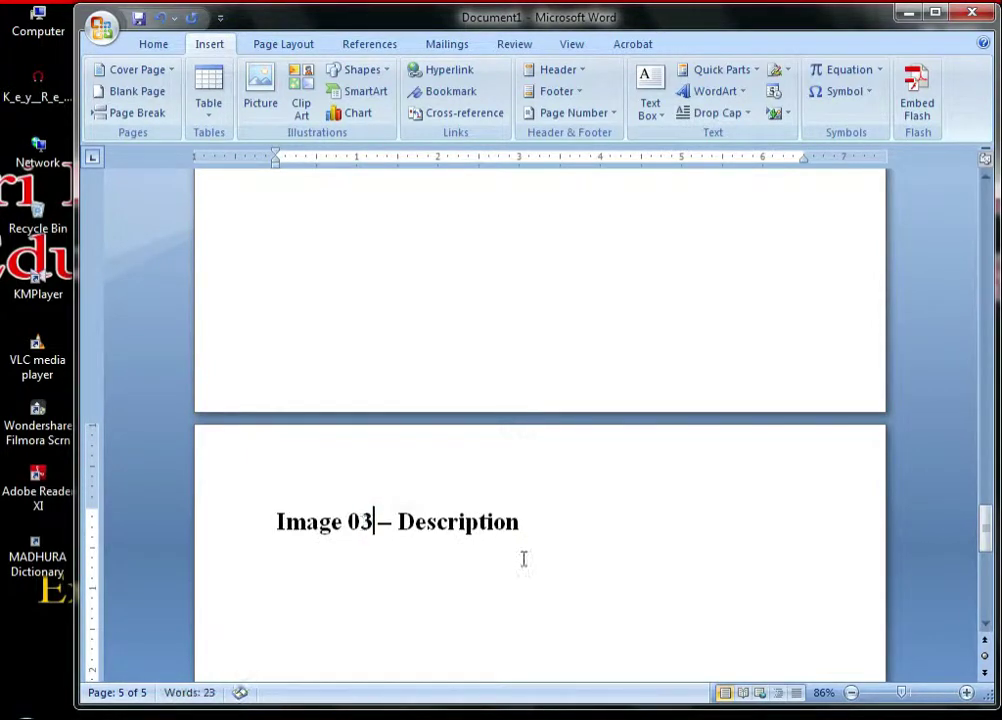
pyautogui.click(526, 521)
pyautogui.press('Return')
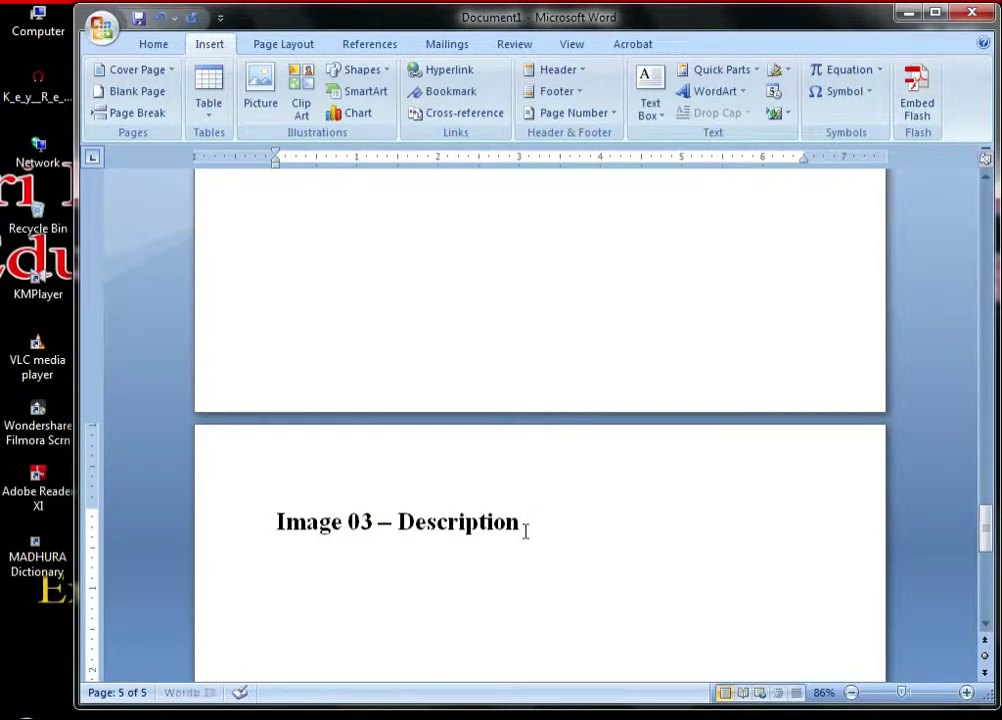
pyautogui.press('Return')
# Insert adult-blur-camera-610293.jpg under the Image 03 heading and enlarge it to 4.61 by 6.81 inches.
pyautogui.click(258, 95)
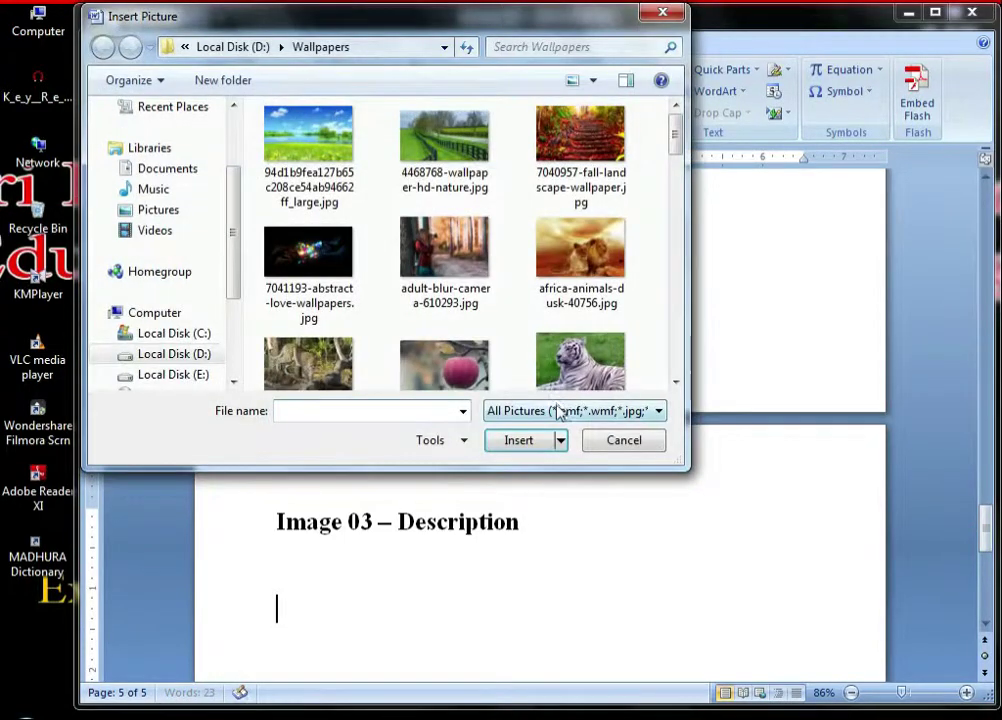
pyautogui.doubleClick(458, 252)
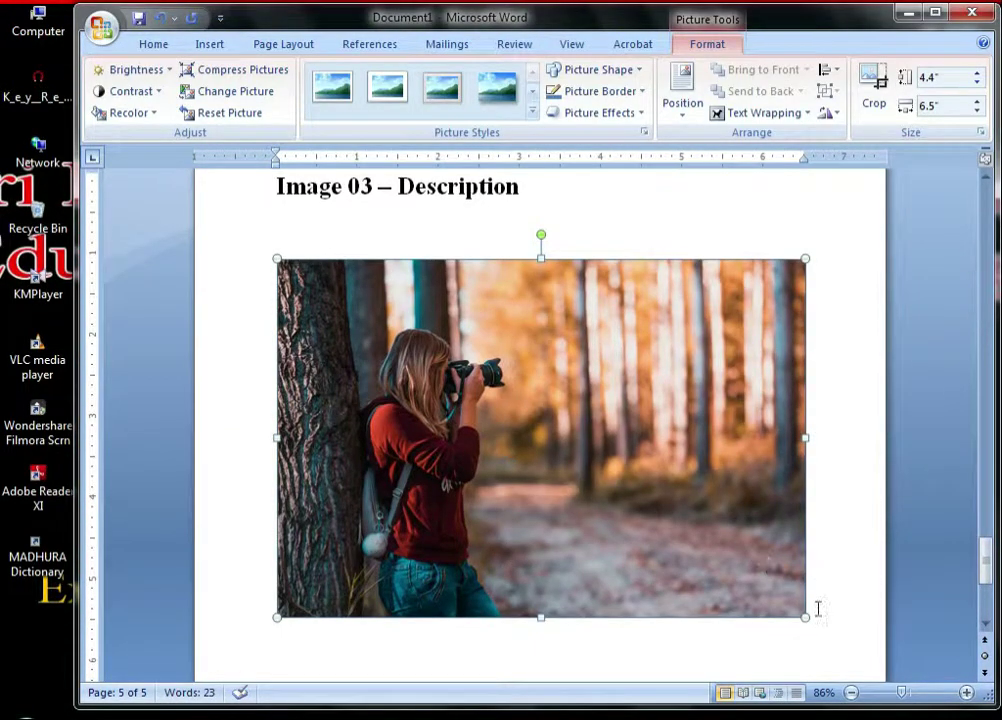
pyautogui.moveTo(805, 619); pyautogui.dragTo(819, 637)
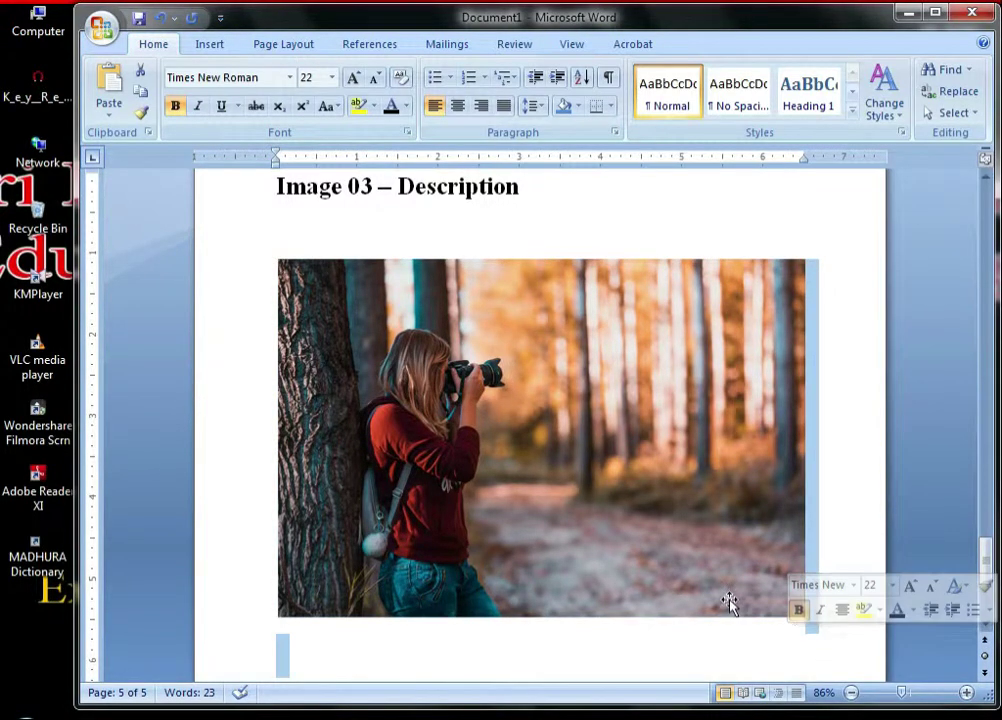
pyautogui.click(762, 614)
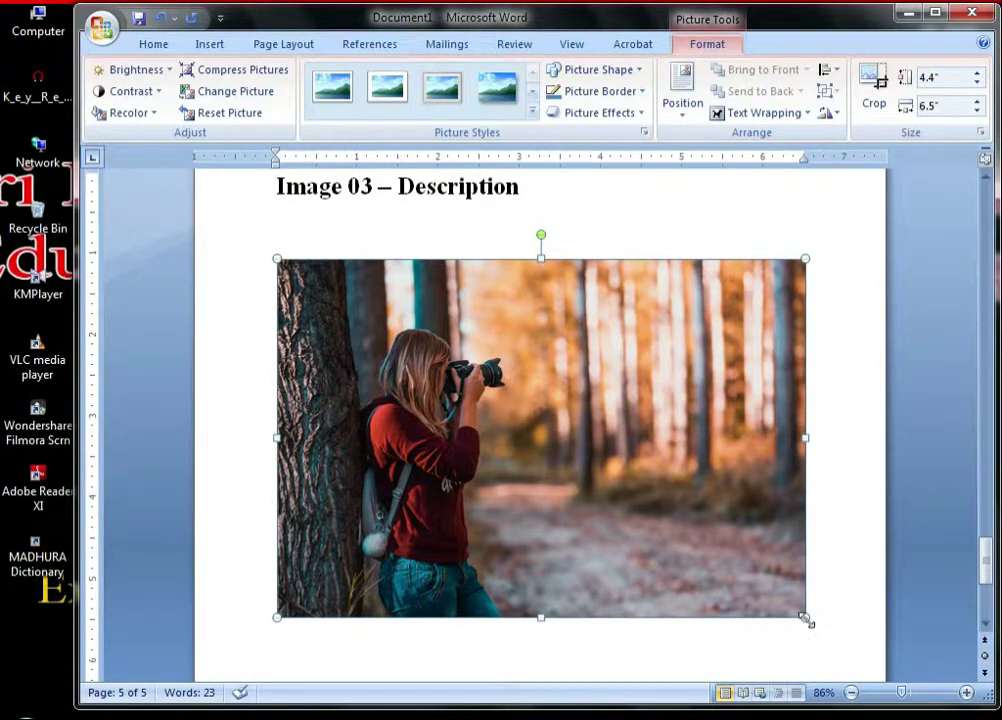
pyautogui.moveTo(805, 619); pyautogui.dragTo(845, 625)
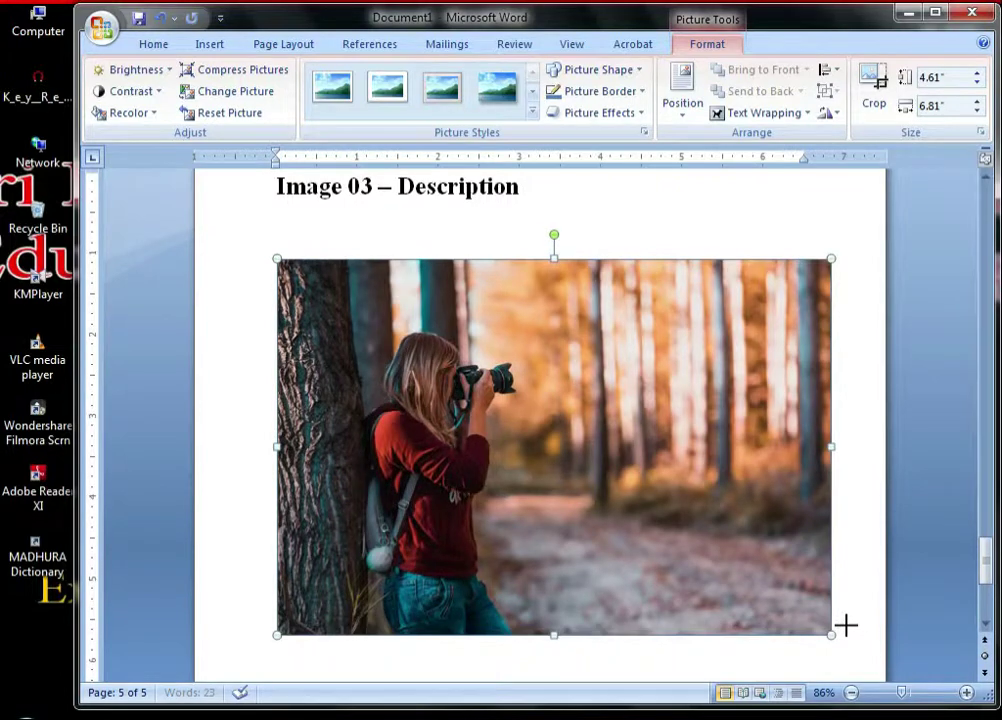
pyautogui.click(845, 625)
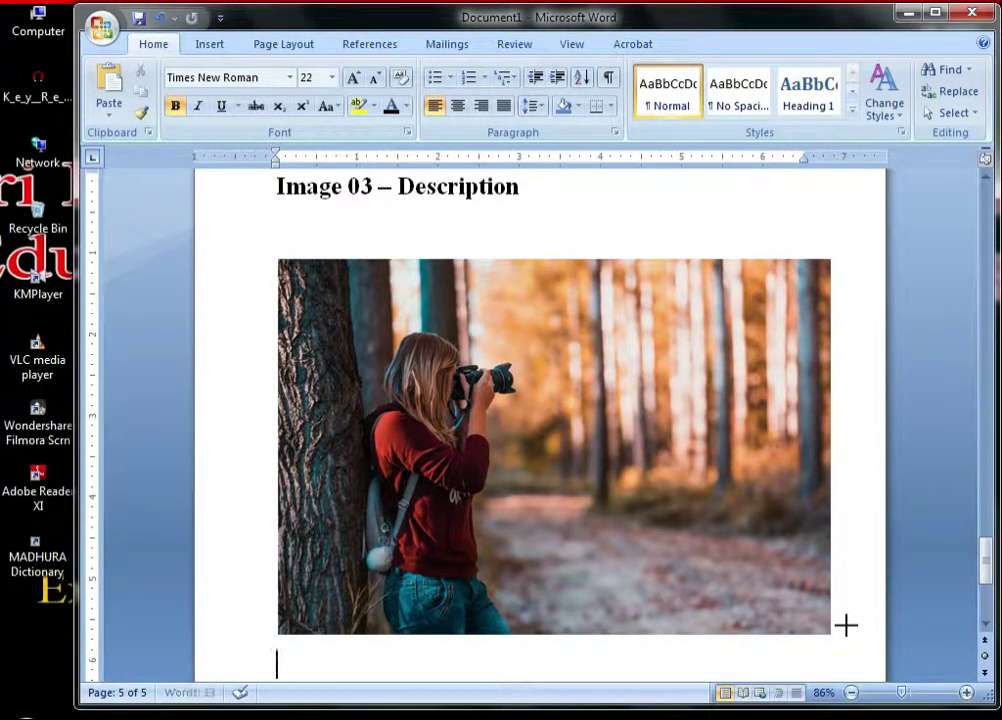
pyautogui.scroll(-3, 645, 457)
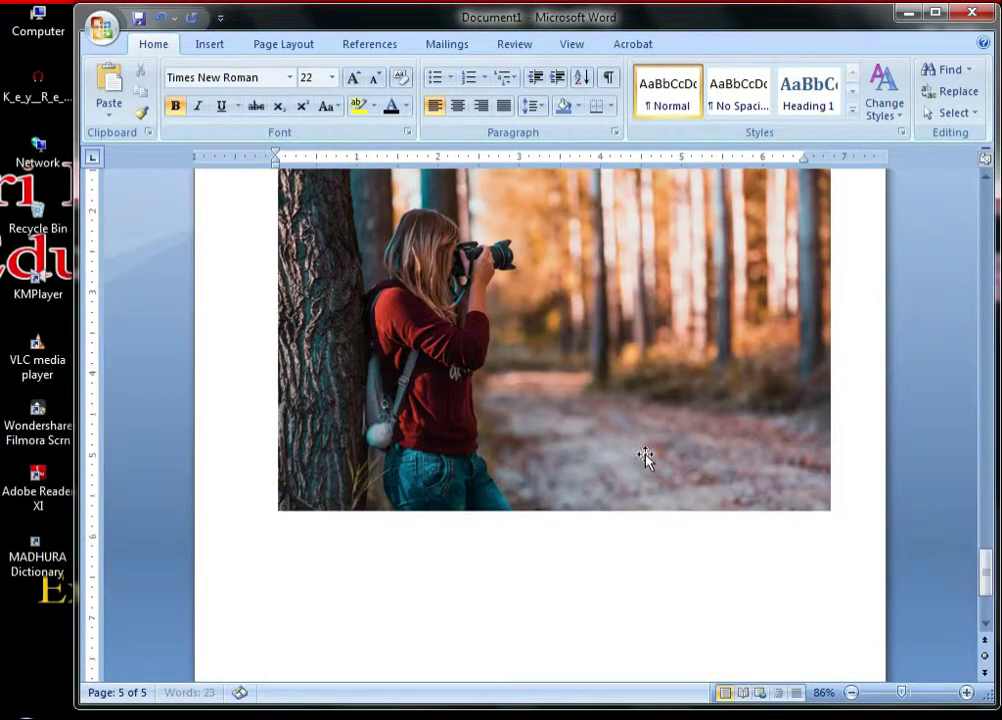
# Caption the forest photo 'Figure 3 : image 3', correcting the trailing number from 4 to 3.
pyautogui.click(386, 45)
pyautogui.click(615, 107)
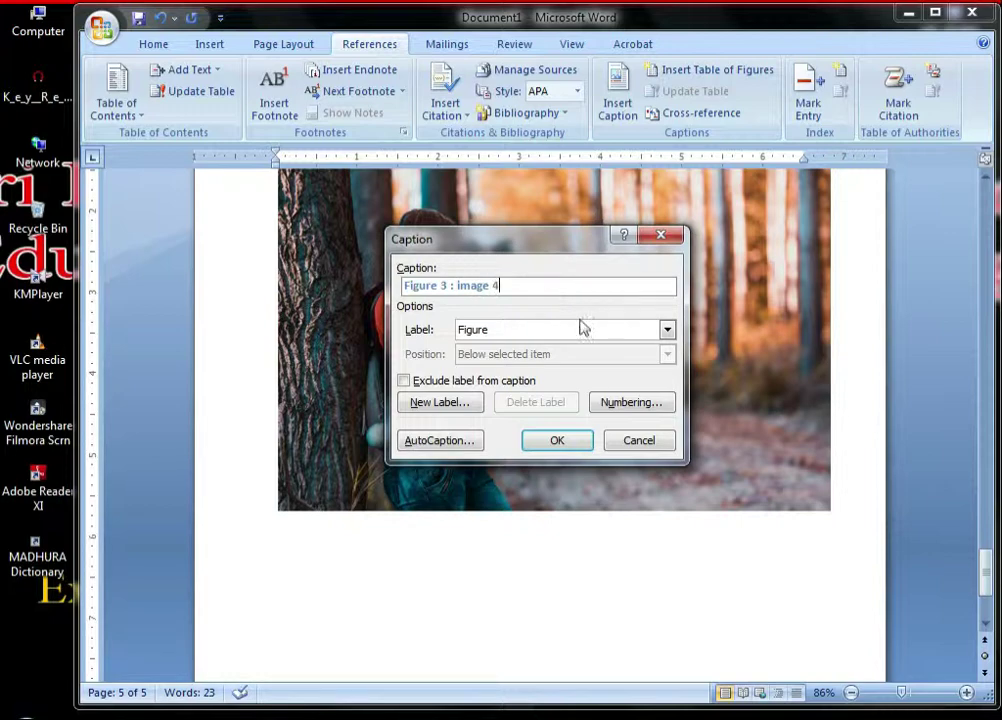
pyautogui.click(564, 441)
pyautogui.scroll(3, 376, 531)
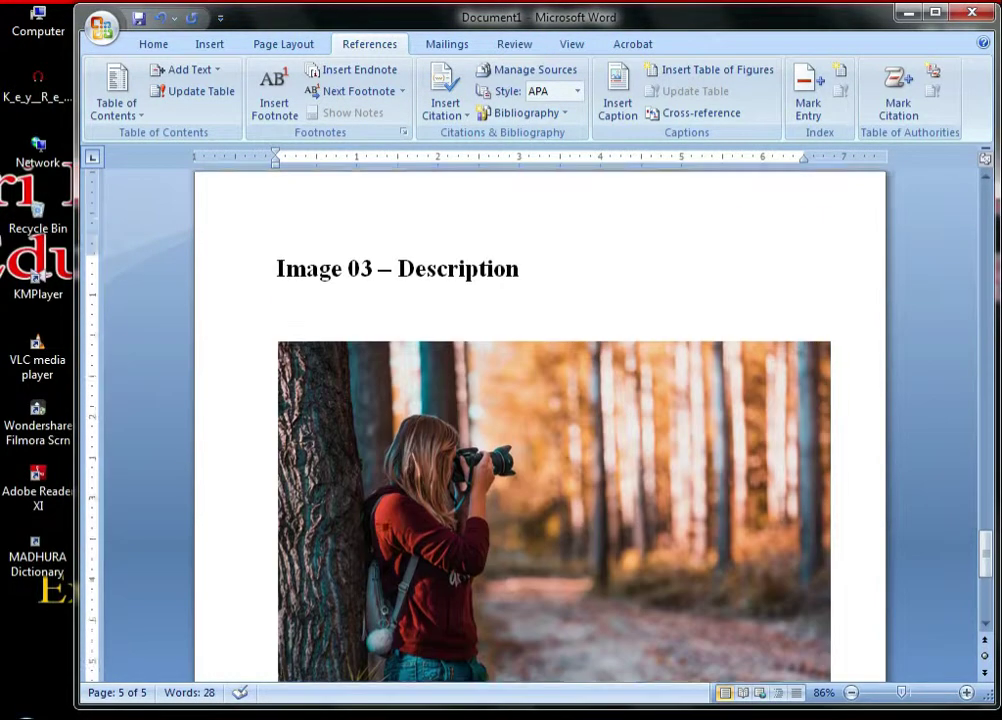
pyautogui.scroll(4, 378, 530)
pyautogui.scroll(-2, 378, 530)
pyautogui.scroll(-2, 375, 540)
pyautogui.scroll(-6, 363, 465)
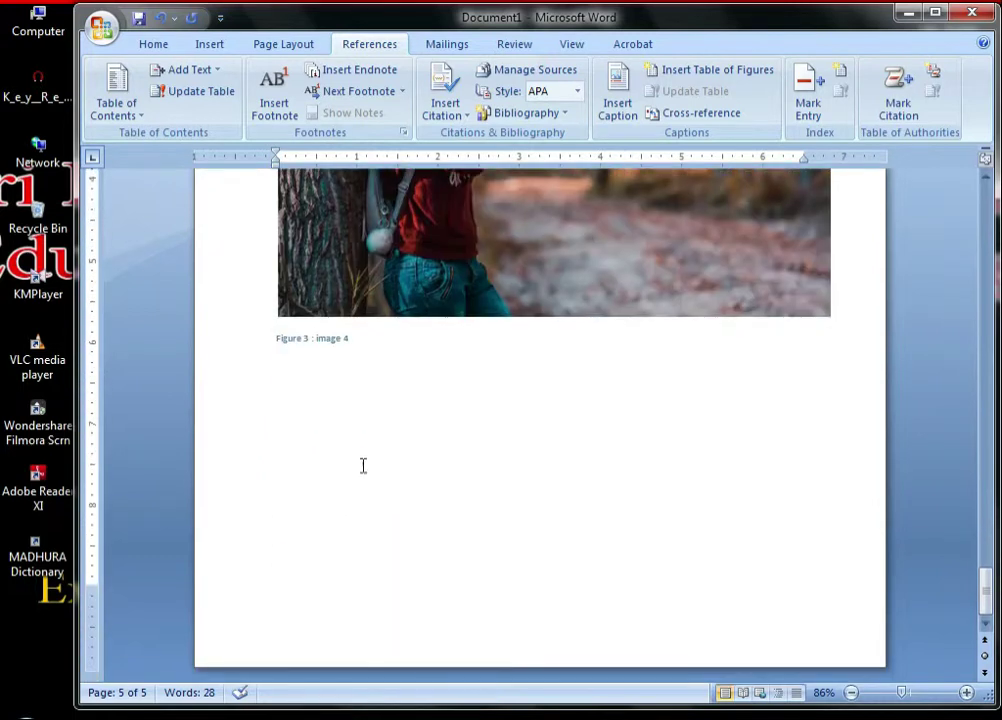
pyautogui.press('BackSpace')
pyautogui.write('3')
# Set the Figure 3 caption to Times New Roman at size 10 and add an empty line after it.
pyautogui.moveTo(362, 341); pyautogui.dragTo(279, 340)
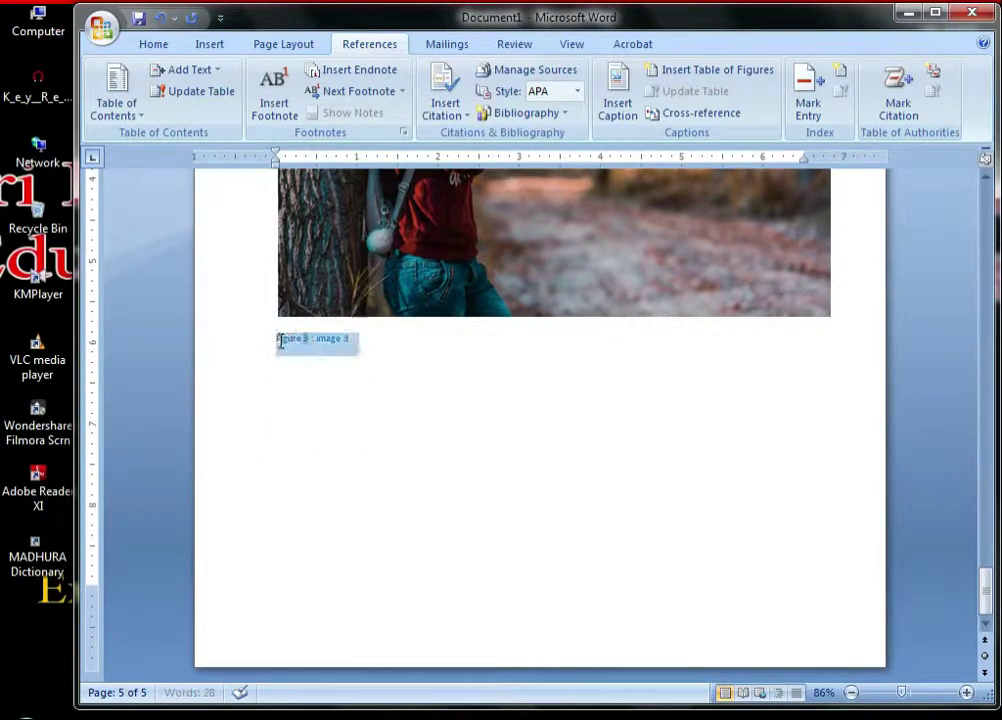
pyautogui.click(165, 43)
pyautogui.click(209, 76)
pyautogui.write('Times New Roman')
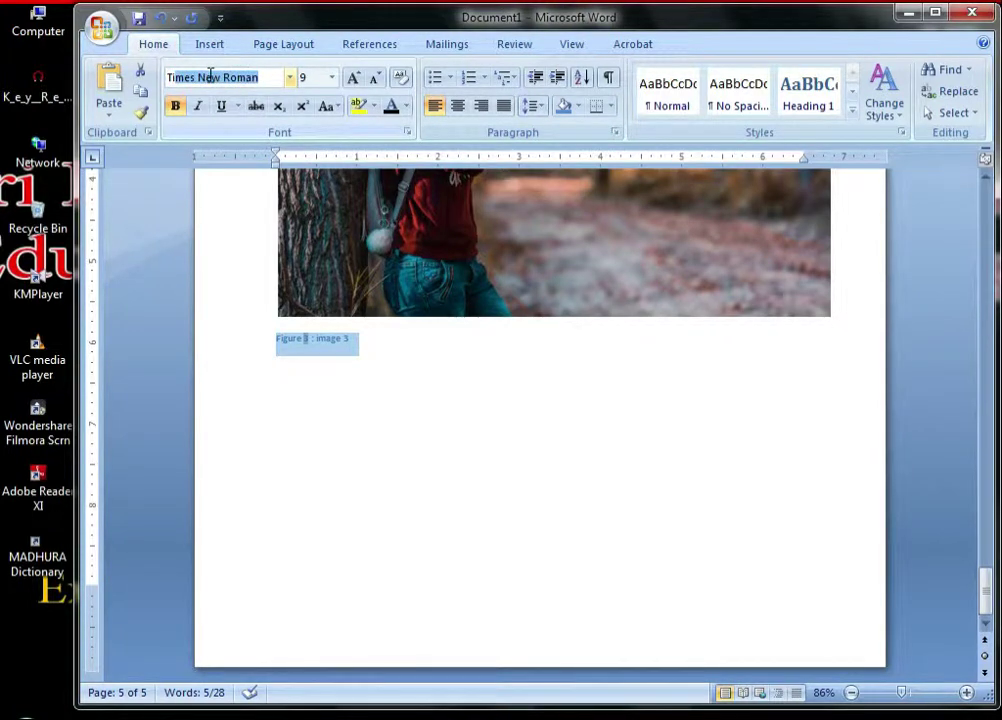
pyautogui.press('Return')
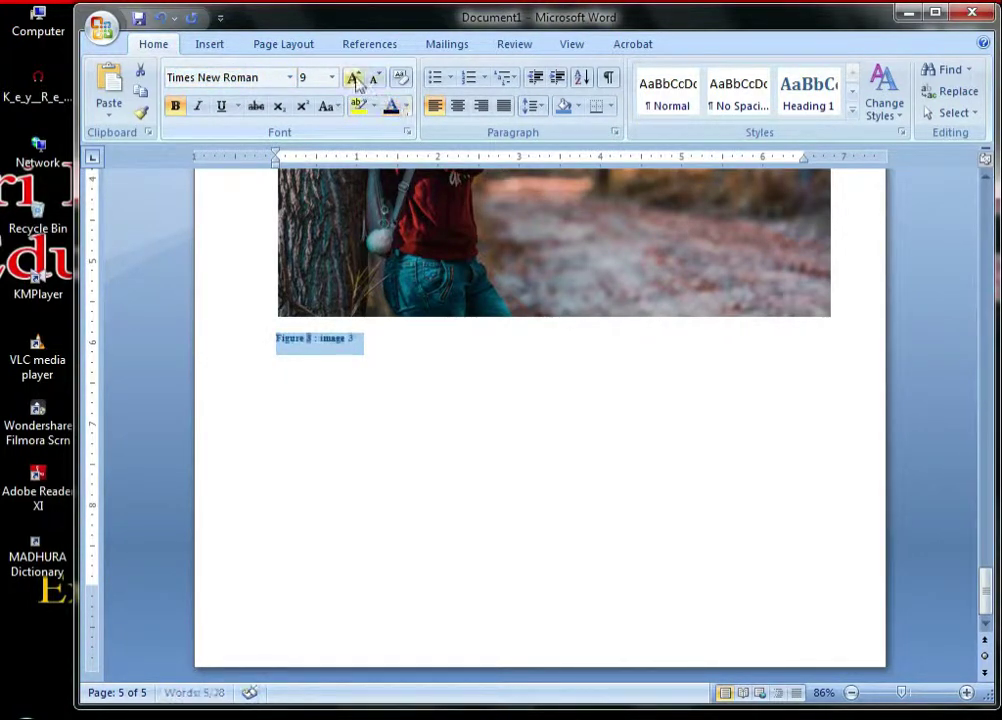
pyautogui.click(353, 77)
pyautogui.click(390, 345)
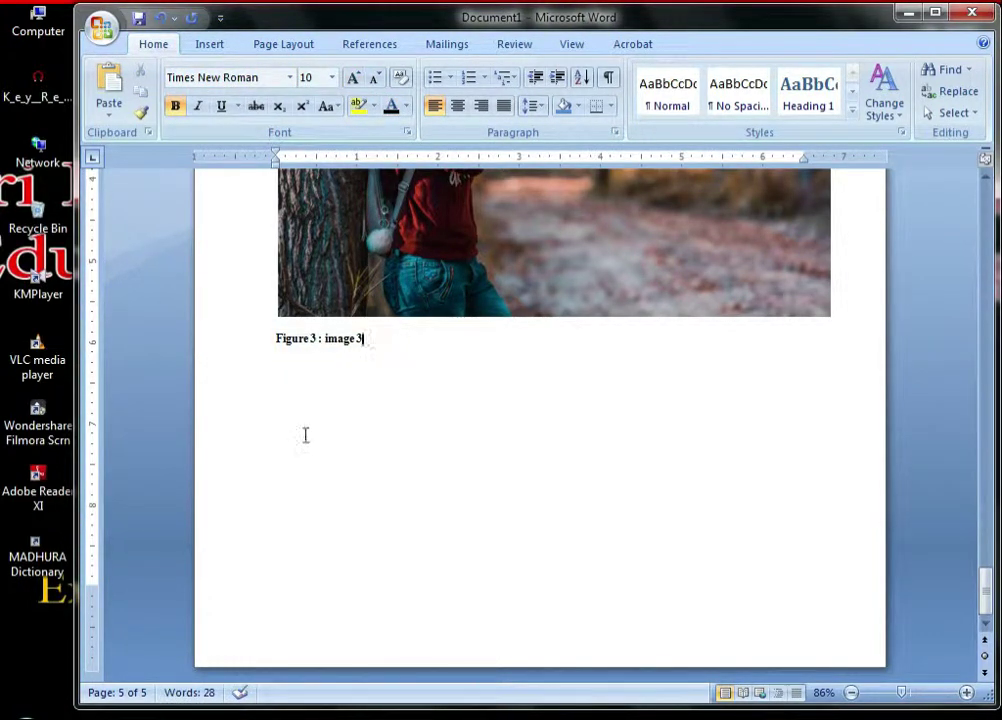
pyautogui.press('Return')
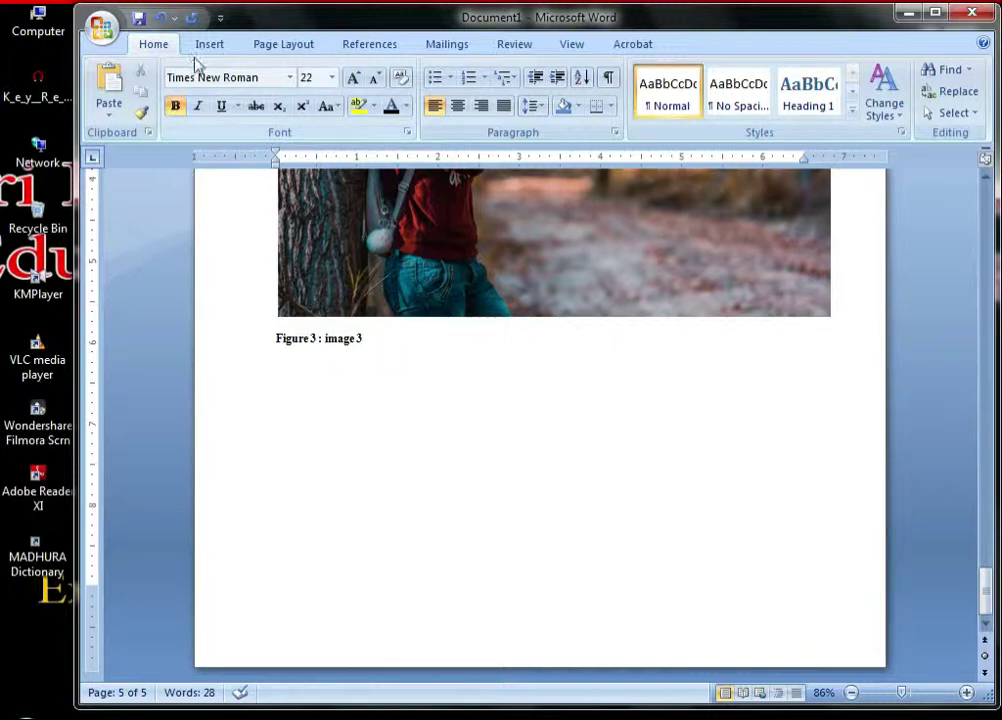
pyautogui.click(207, 44)
# Add a blank page headed 'Image 04 – Description' with an empty line below it.
pyautogui.click(138, 91)
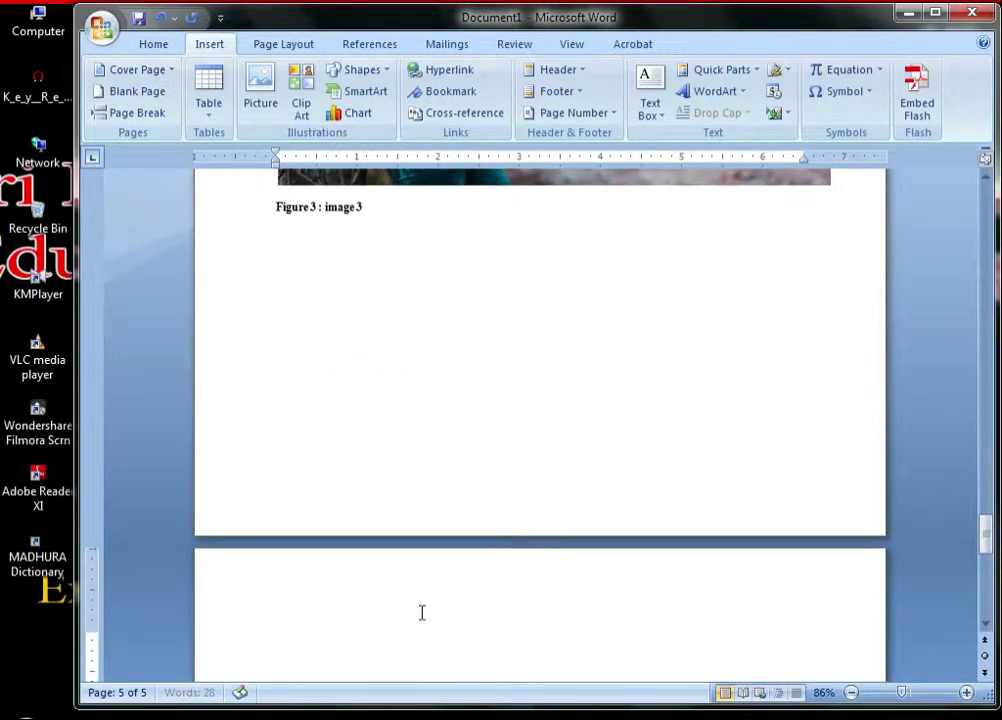
pyautogui.write('Image 01 – Description')
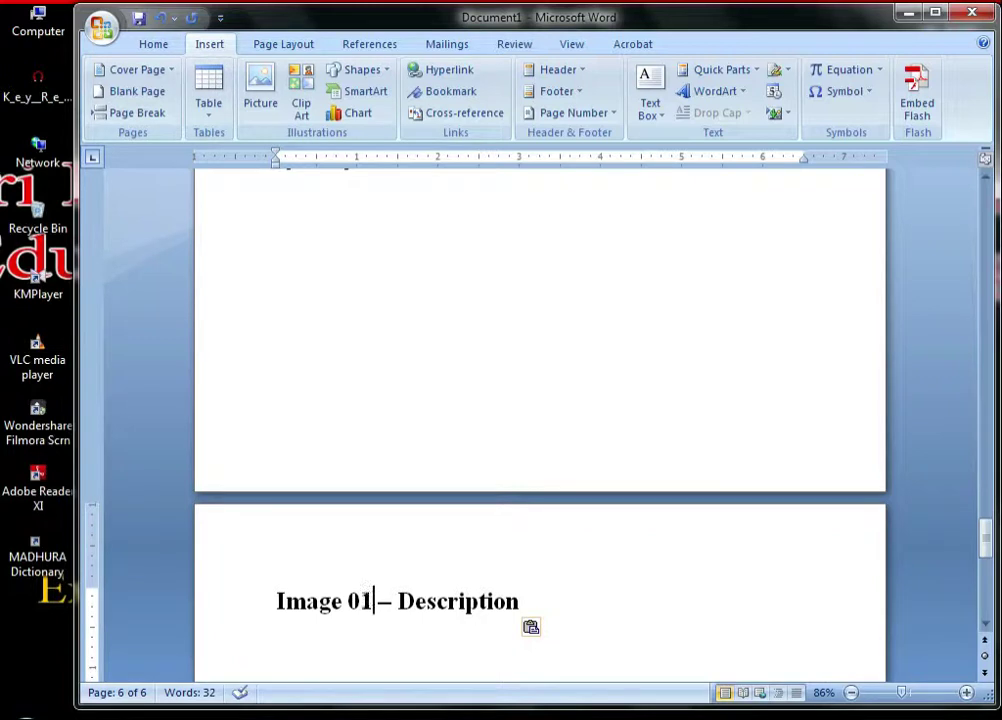
pyautogui.moveTo(375, 601); pyautogui.dragTo(364, 601)
pyautogui.write('4')
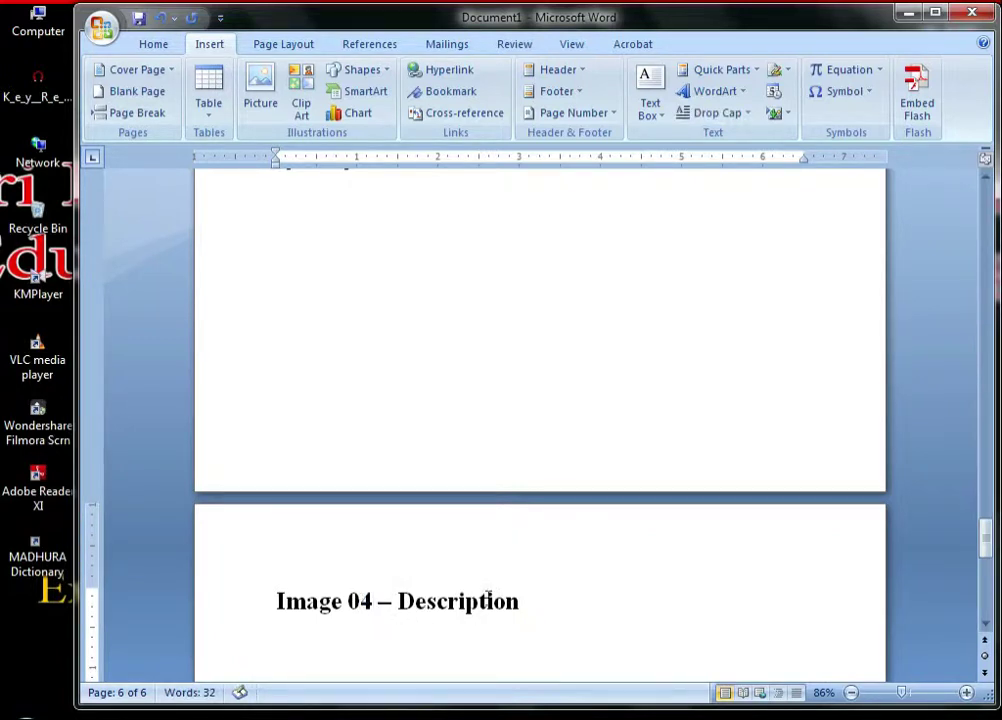
pyautogui.click(526, 601)
pyautogui.press('Return')
pyautogui.press('Return')
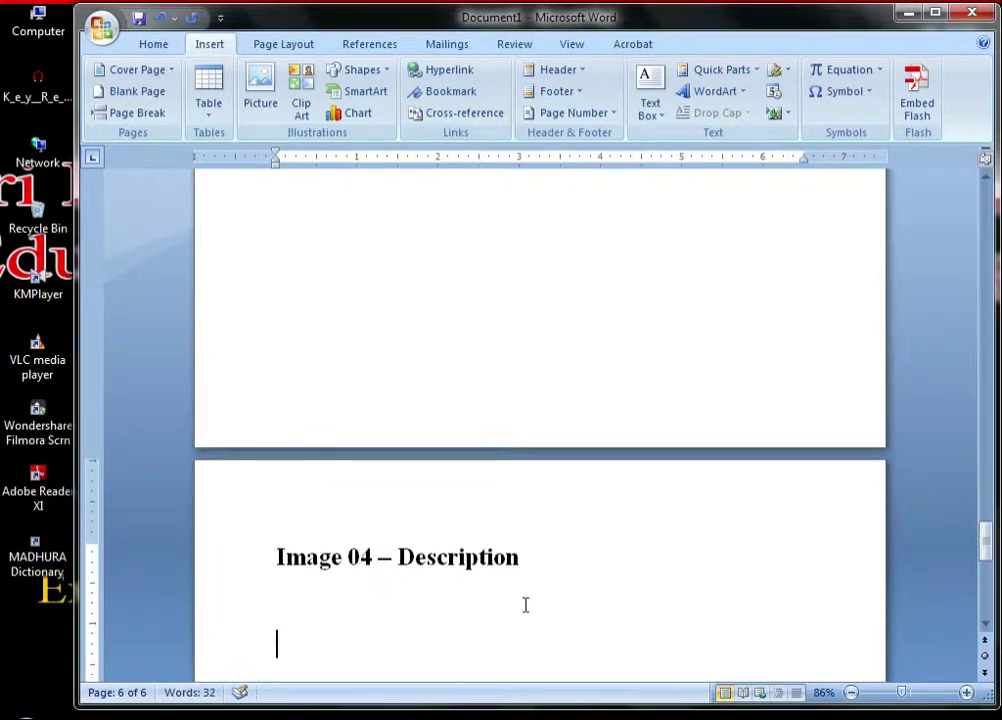
# Insert the dew-covered apple photo from Wallpapers under Image 04, enlarged to about 4.27 by 6.66 inches.
pyautogui.click(262, 85)
pyautogui.click(585, 365)
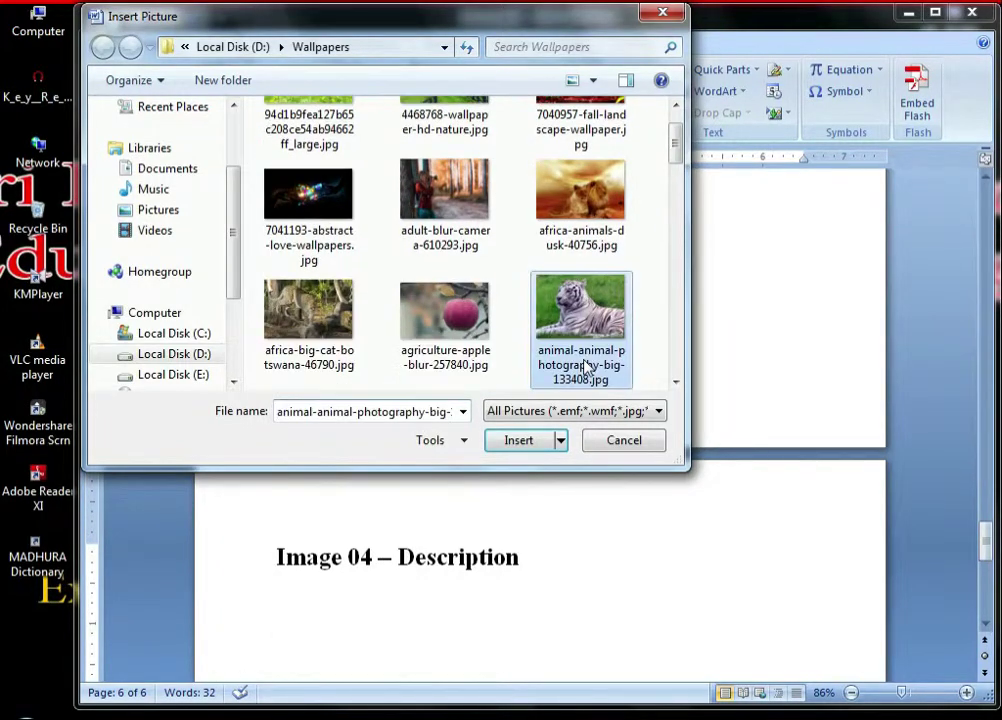
pyautogui.doubleClick(444, 312)
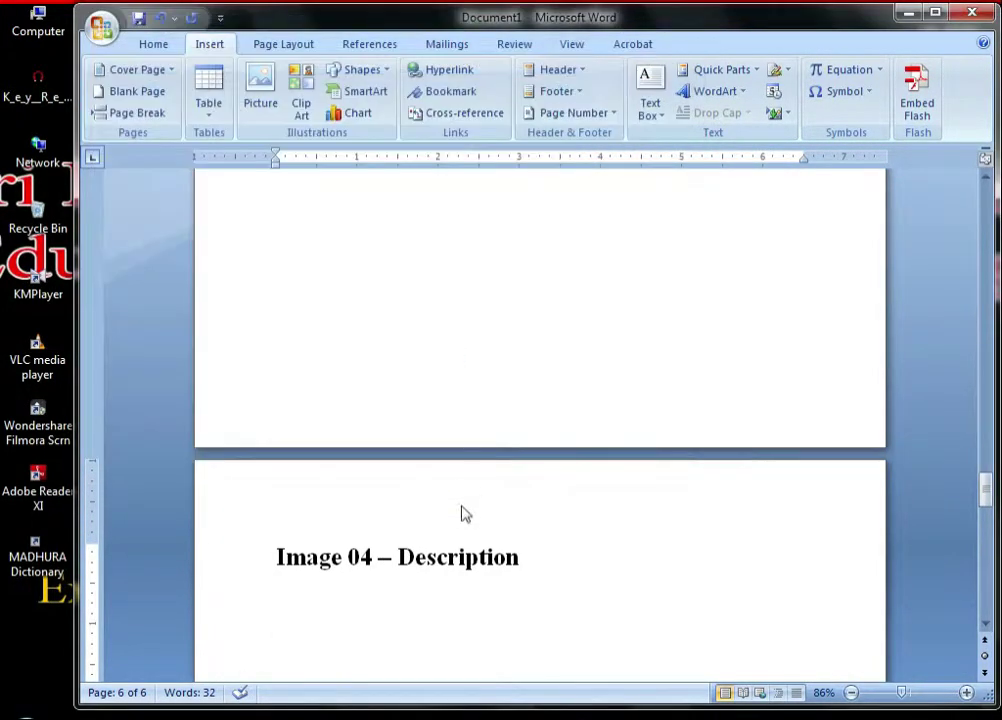
pyautogui.scroll(-2, 463, 541)
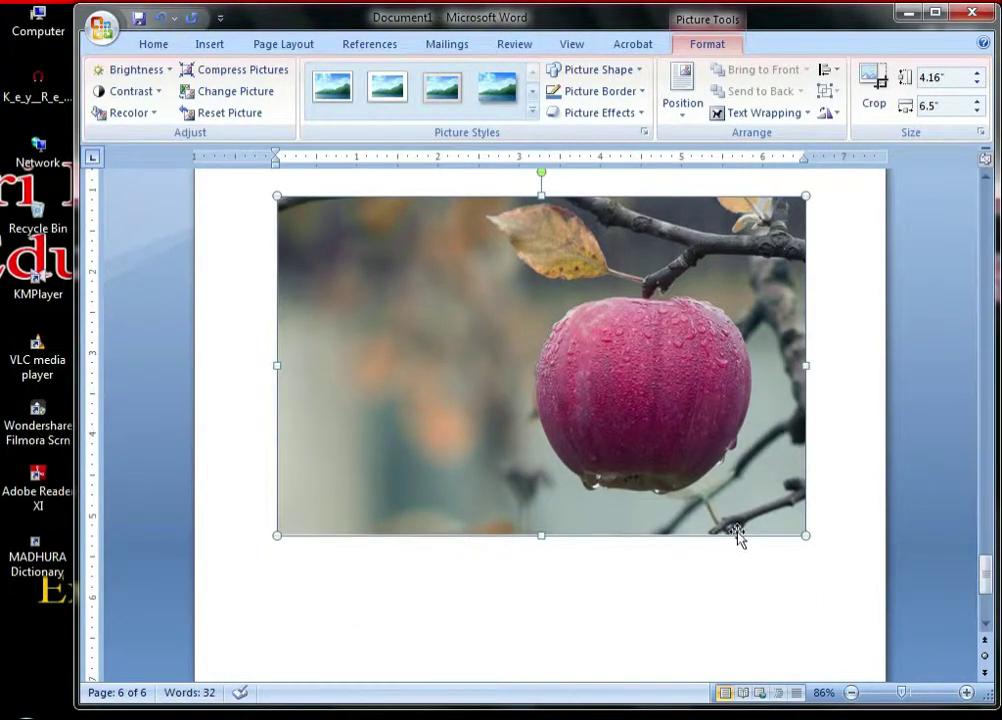
pyautogui.moveTo(806, 535); pyautogui.dragTo(832, 532)
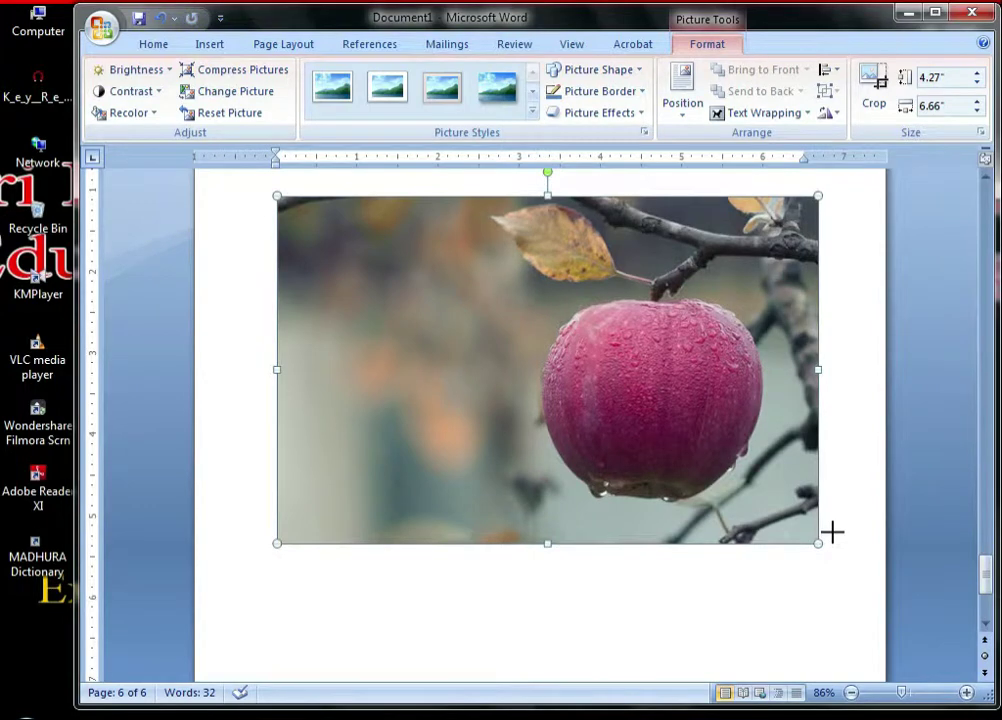
pyautogui.click(831, 532)
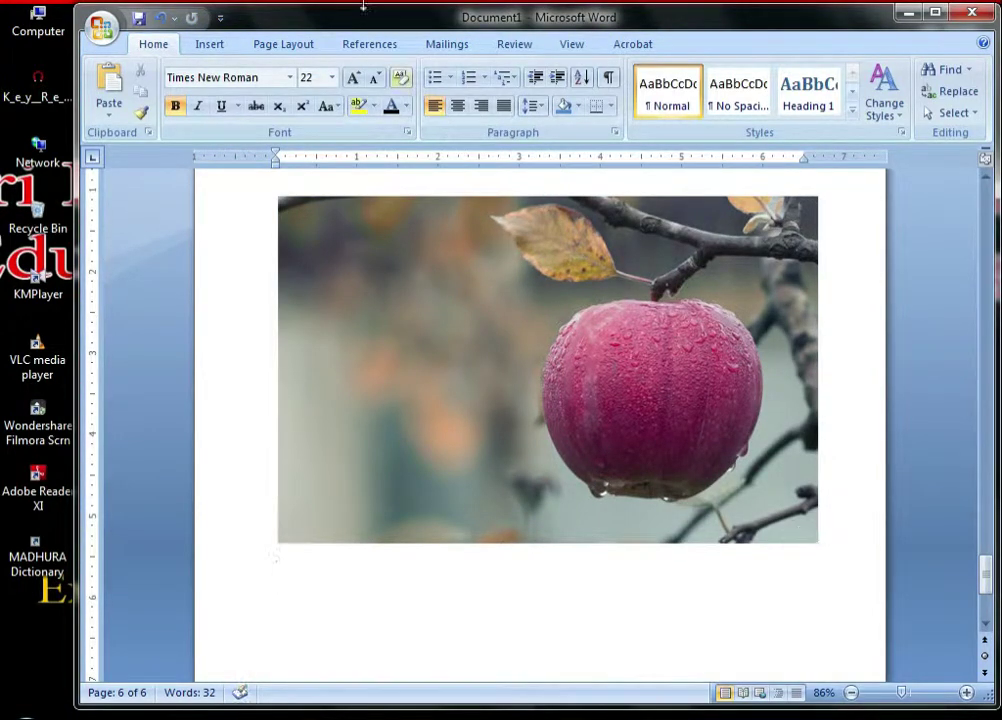
# Caption the apple photo 'Figure 4 : image 4'.
pyautogui.click(352, 46)
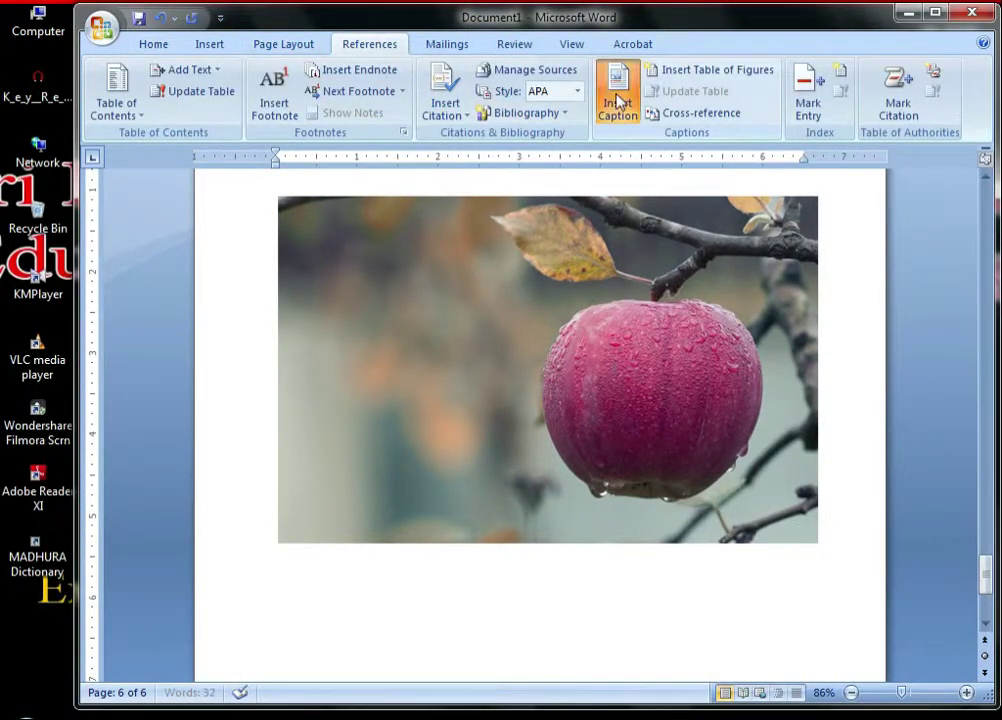
pyautogui.click(616, 96)
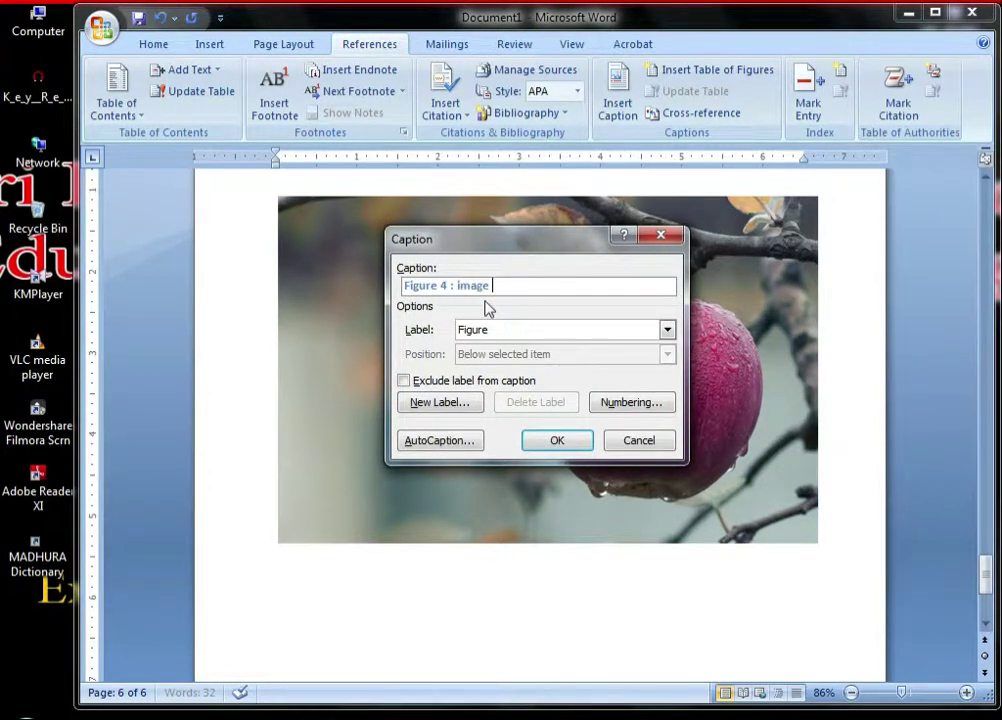
pyautogui.write('4')
pyautogui.click(557, 440)
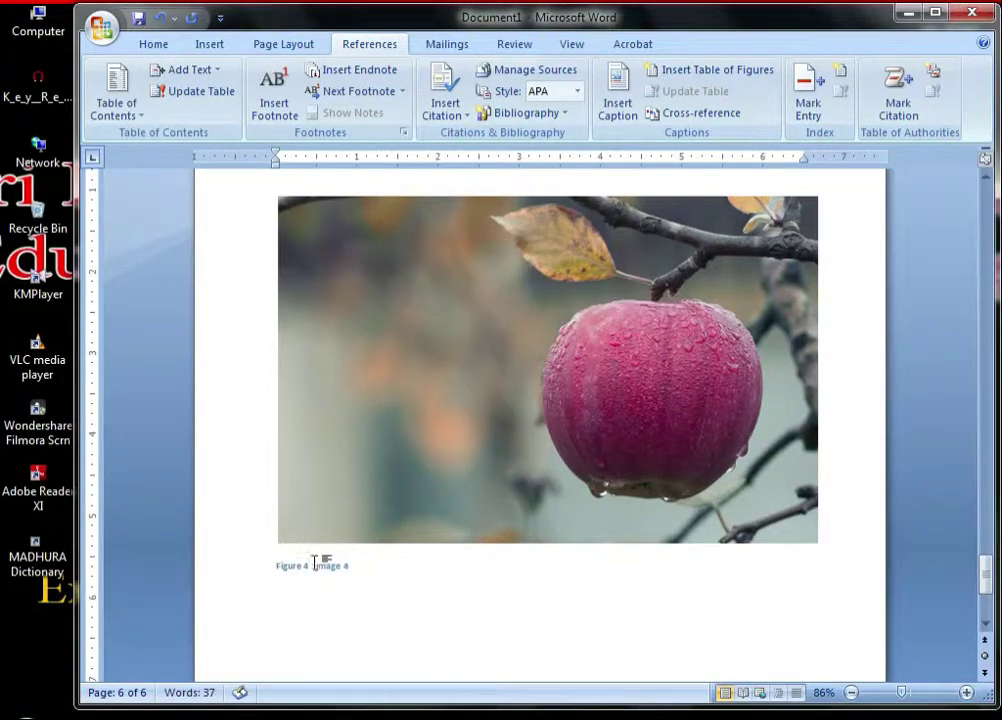
# Set the Figure 4 caption to Times New Roman at size 10, declining the mistyped font name first.
pyautogui.tripleClick(315, 565)
pyautogui.click(150, 44)
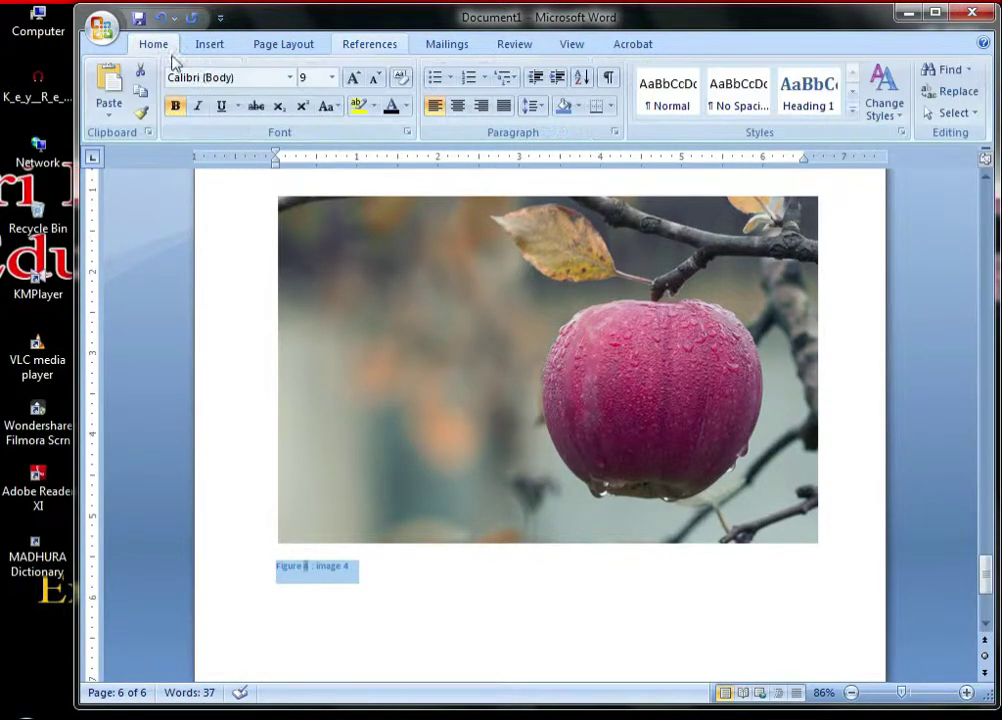
pyautogui.write('Tj')
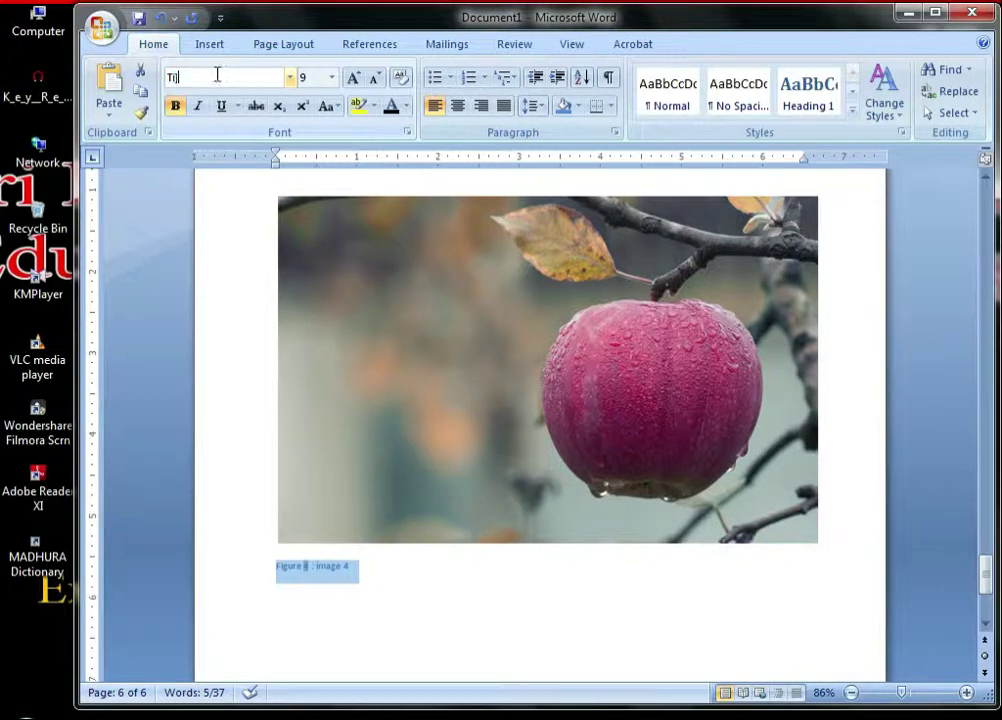
pyautogui.press('Return')
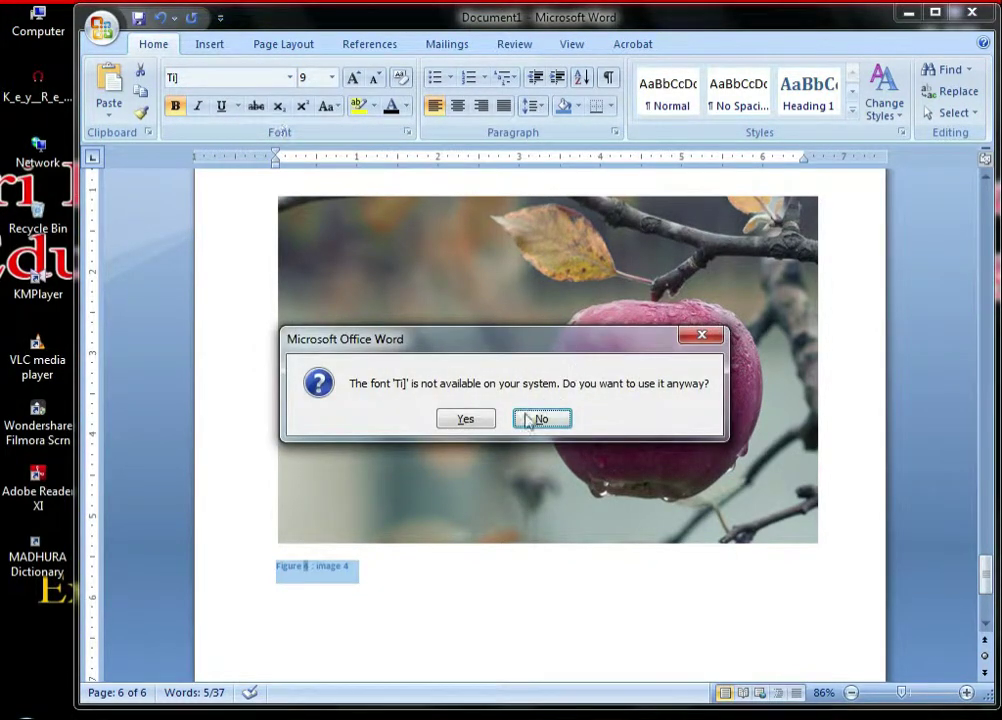
pyautogui.click(528, 420)
pyautogui.click(238, 78)
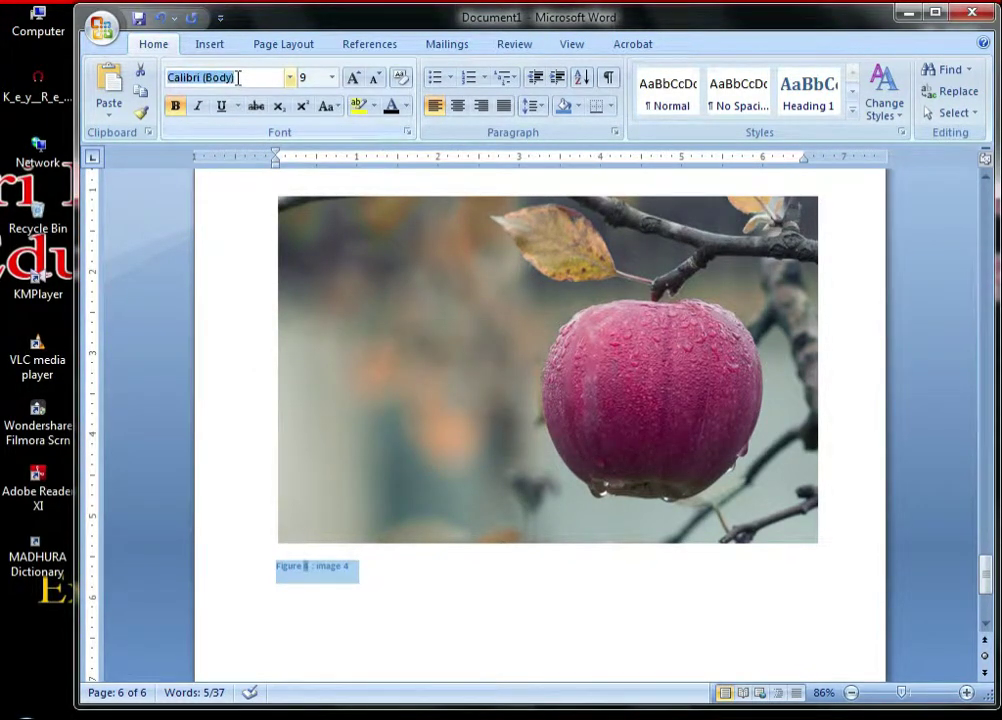
pyautogui.write('Times New Roman')
pyautogui.press('Return')
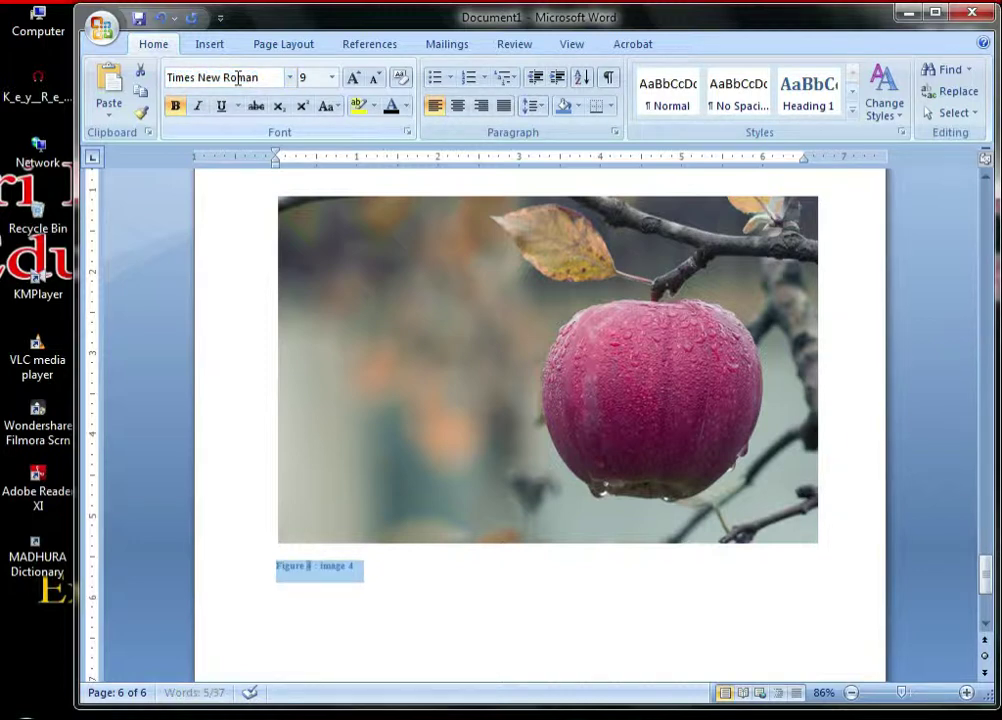
pyautogui.click(348, 79)
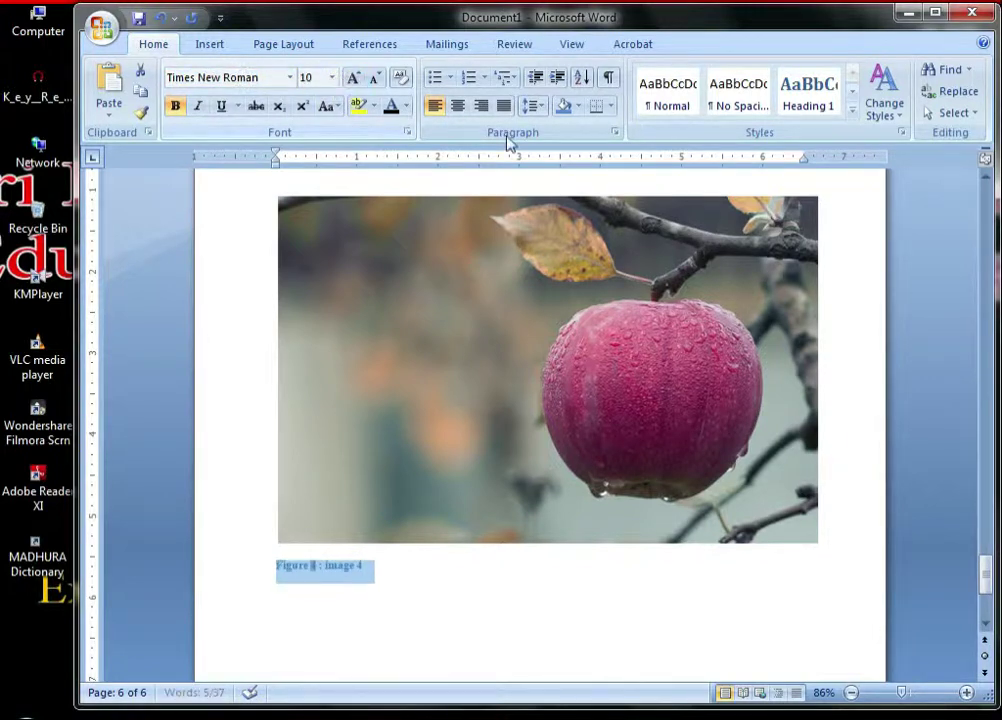
pyautogui.click(392, 585)
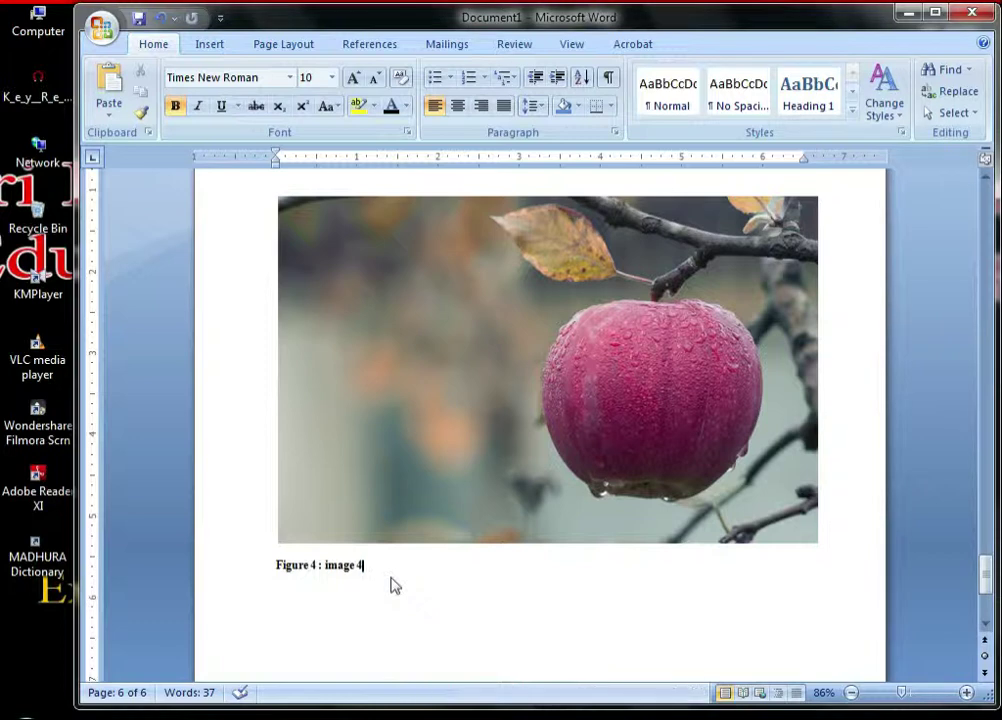
# Scroll back up and zoom out to 32% to view the Image 01–04 pages together.
pyautogui.scroll(3, 392, 585)
pyautogui.scroll(4, 392, 585)
pyautogui.scroll(3, 395, 585)
pyautogui.scroll(5, 392, 585)
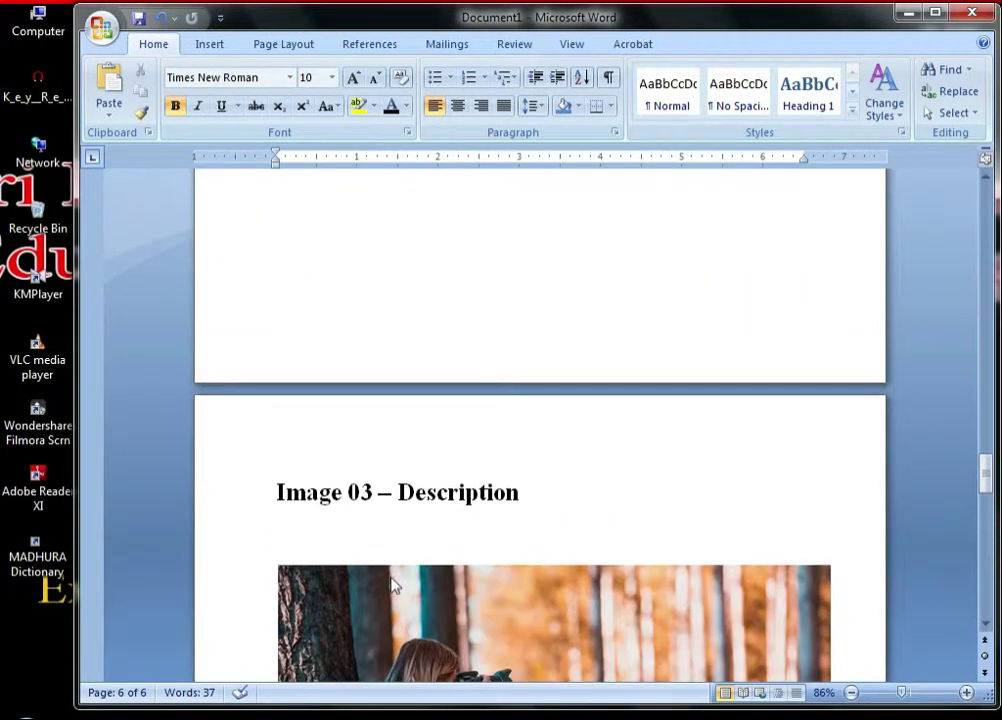
pyautogui.scroll(5, 392, 585)
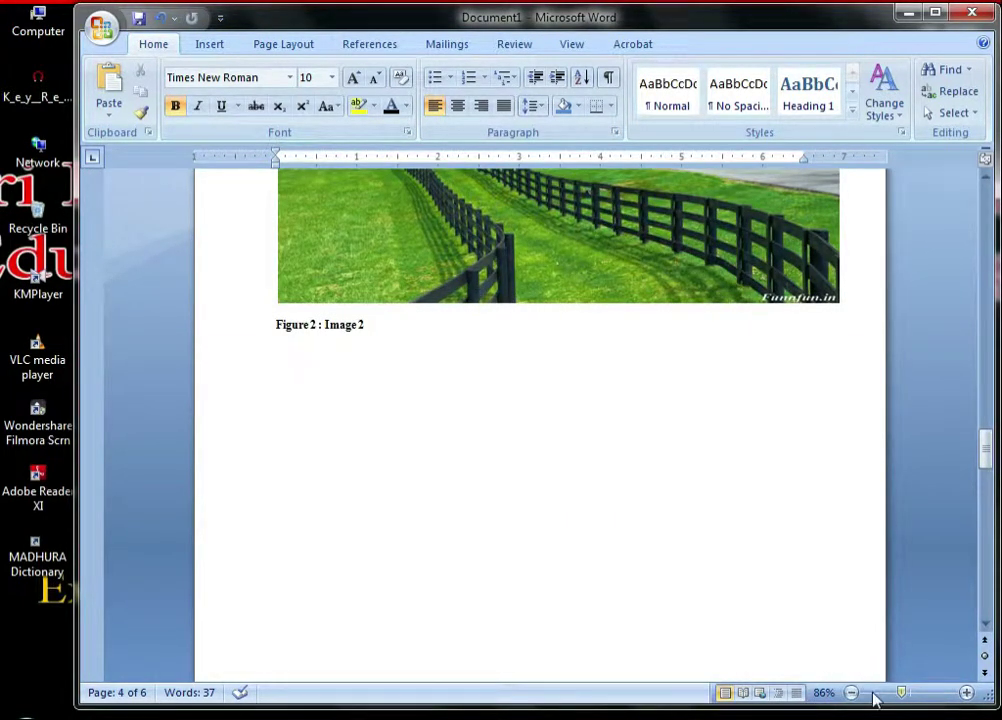
pyautogui.click(873, 693)
pyautogui.scroll(5, 812, 518)
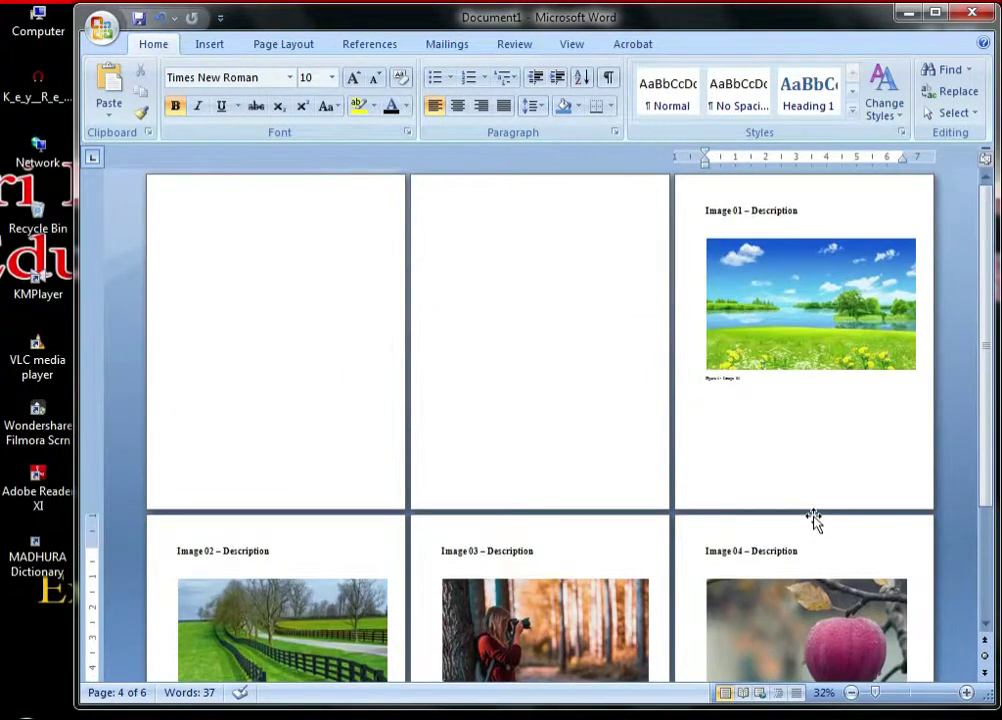
pyautogui.scroll(-1, 812, 518)
pyautogui.scroll(1, 812, 518)
# Remove the extra blank second page, undoing an accidental heading deletion, leaving one blank first page.
pyautogui.click(498, 231)
pyautogui.press('Delete')
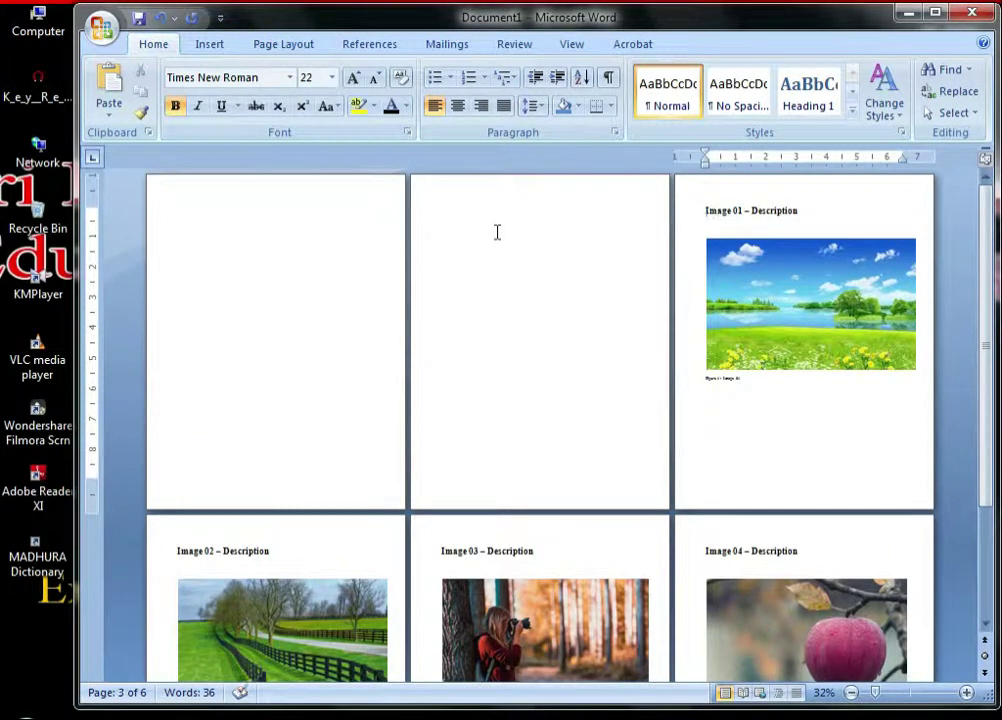
pyautogui.press('Delete')
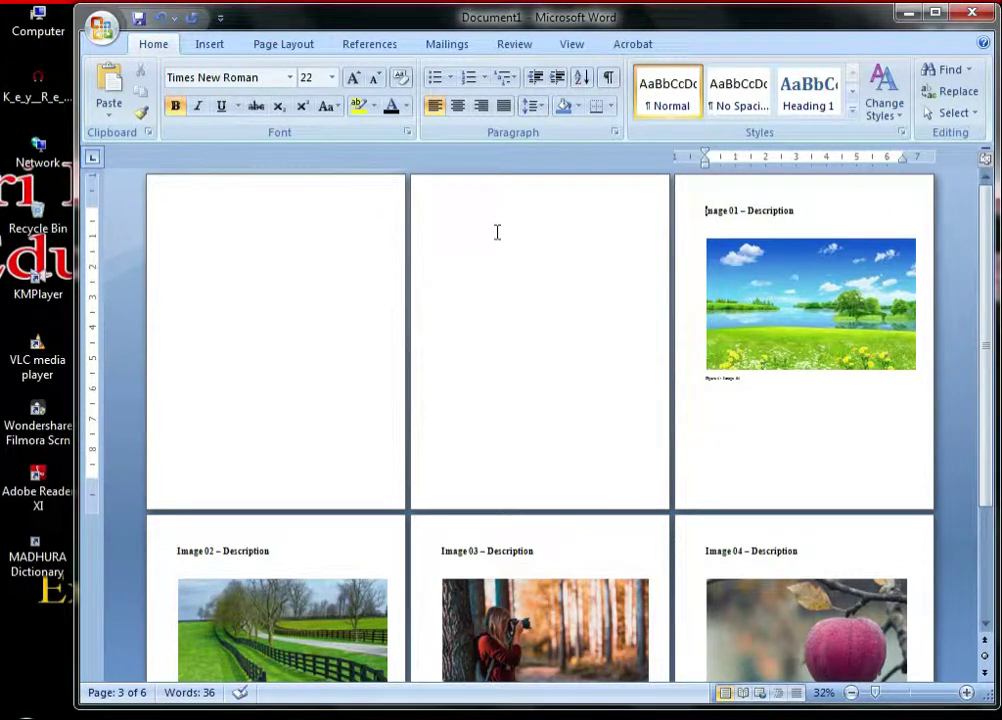
pyautogui.hotkey('ctrl', 'z')
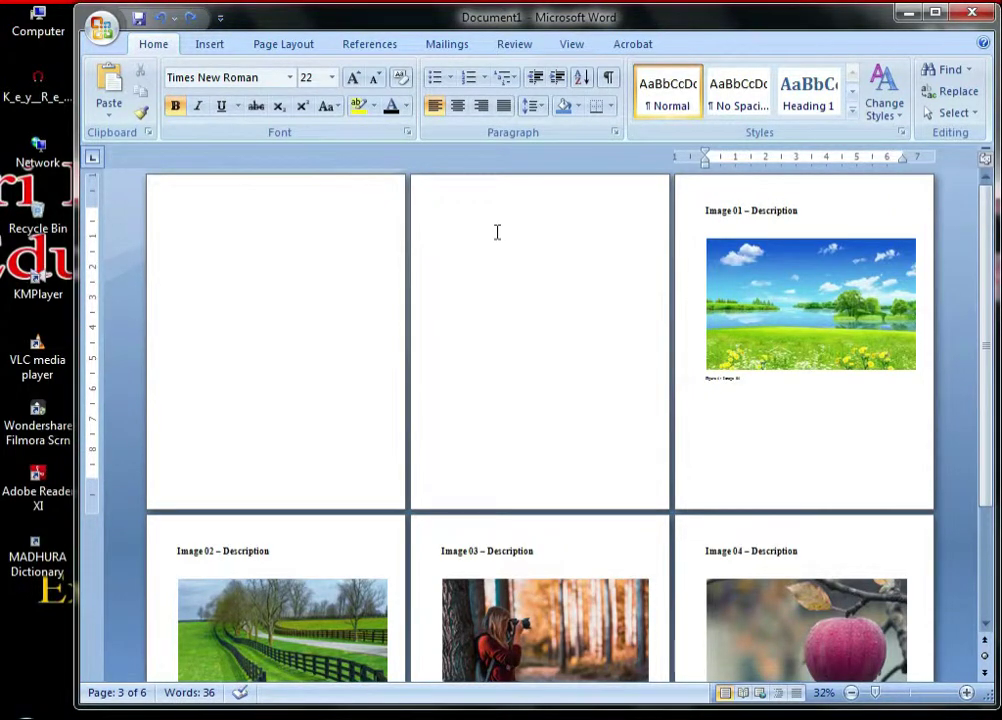
pyautogui.press('BackSpace')
pyautogui.press('Return')
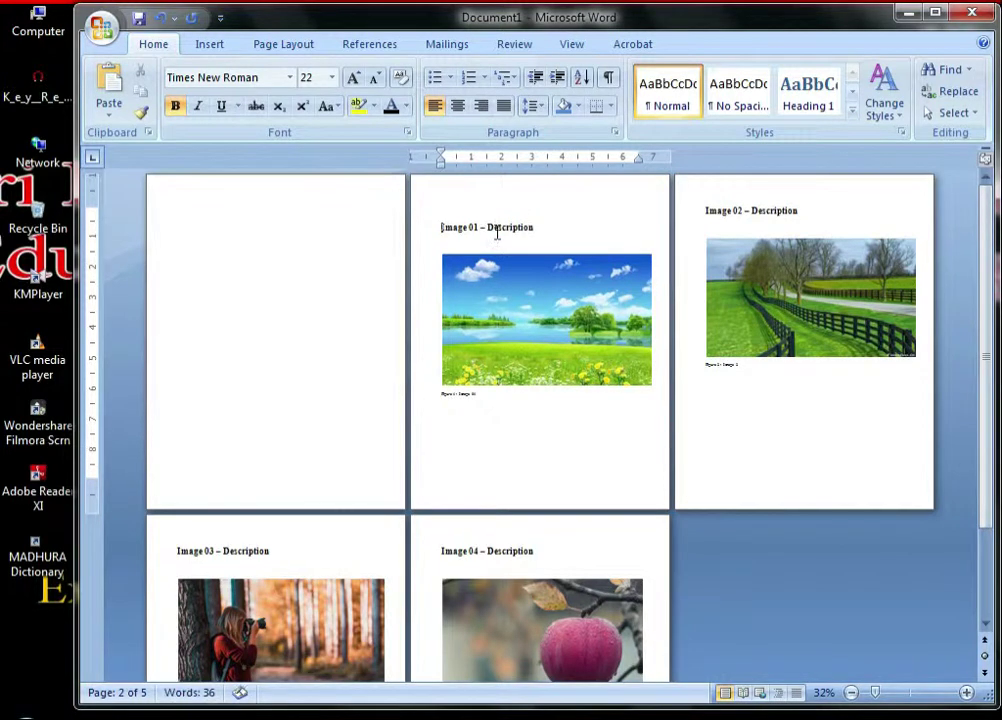
pyautogui.click(262, 224)
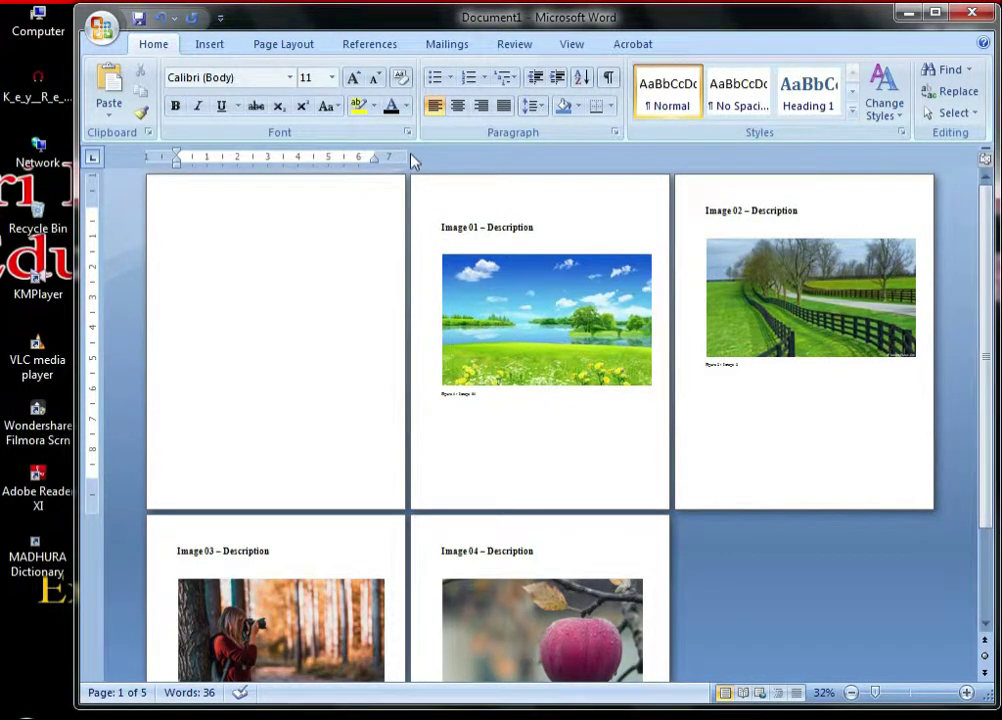
pyautogui.click(388, 47)
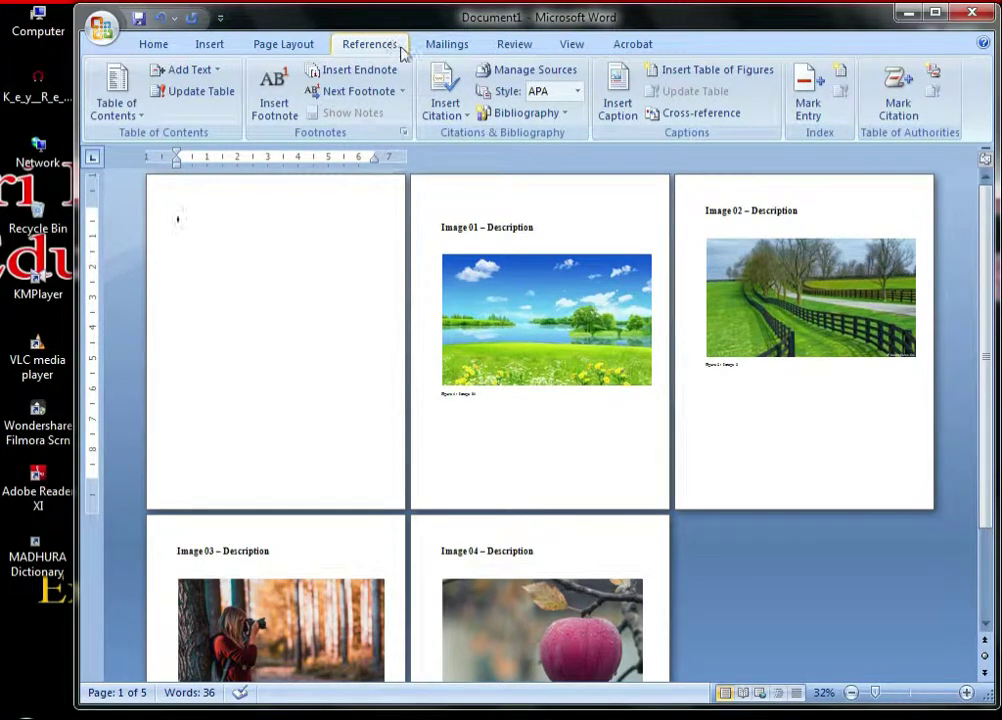
# Insert a table of figures on page 1 using the Figure label, listing Figures 1–4 on pages 2–5.
pyautogui.click(612, 108)
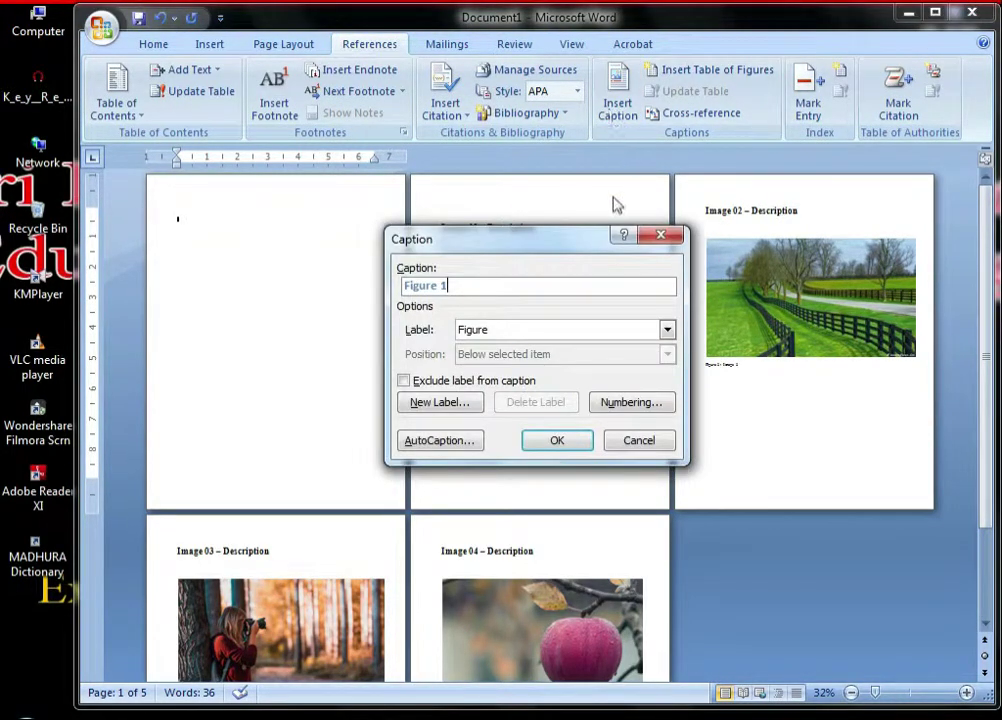
pyautogui.click(677, 236)
pyautogui.click(700, 78)
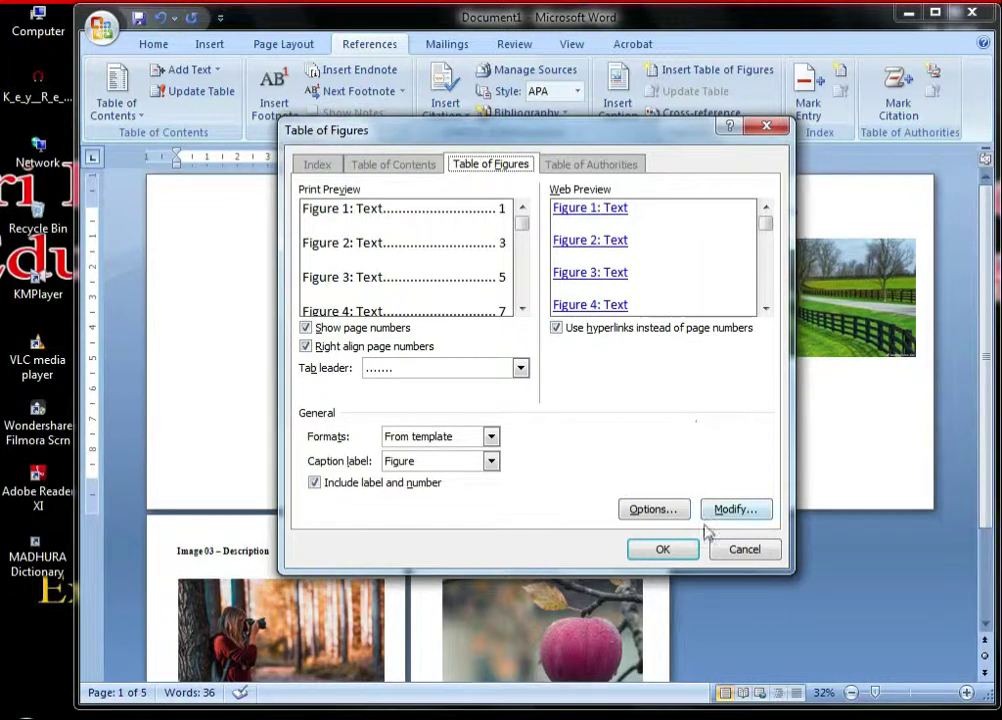
pyautogui.click(687, 549)
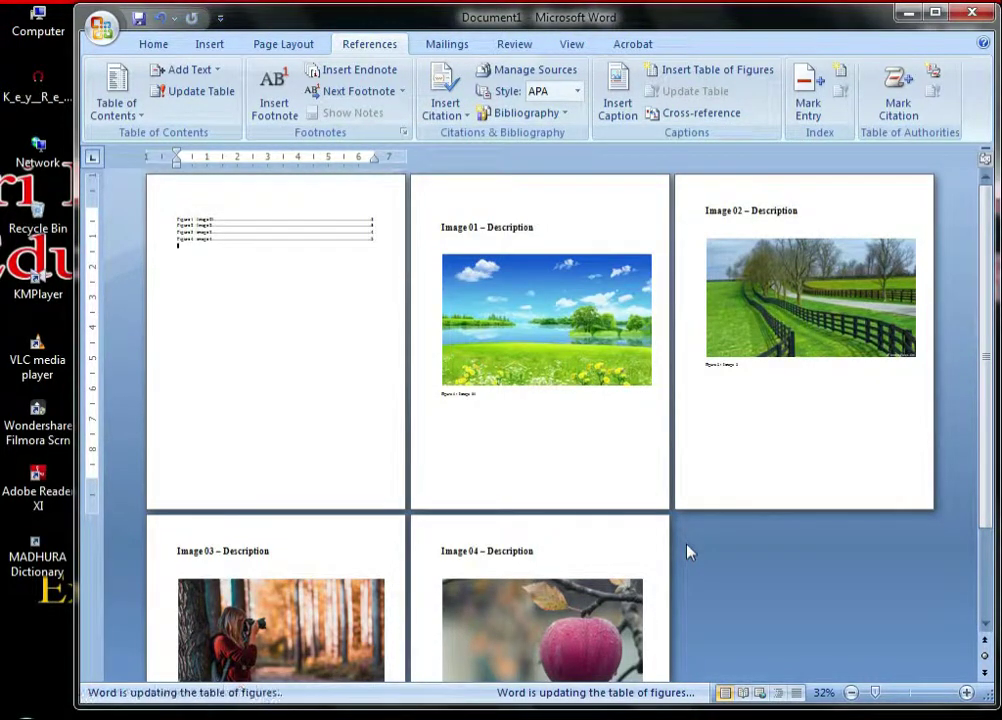
# Review the four-entry table of figures at the top of page 1.
pyautogui.scroll(2, 356, 377)
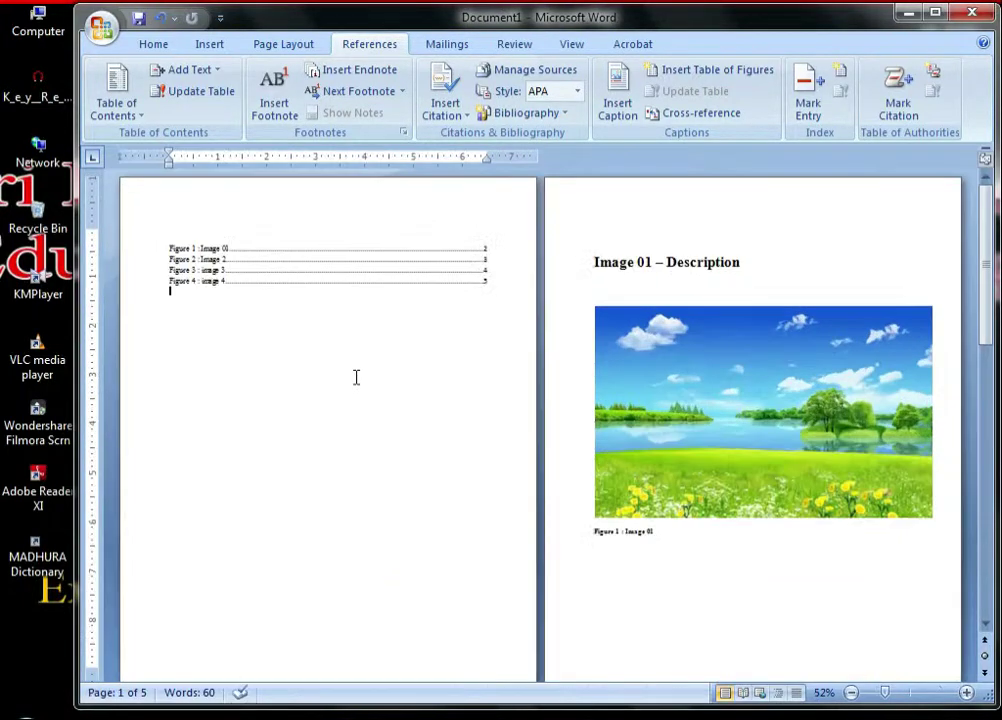
pyautogui.scroll(2, 356, 377)
pyautogui.scroll(2, 356, 377)
pyautogui.scroll(2, 356, 377)
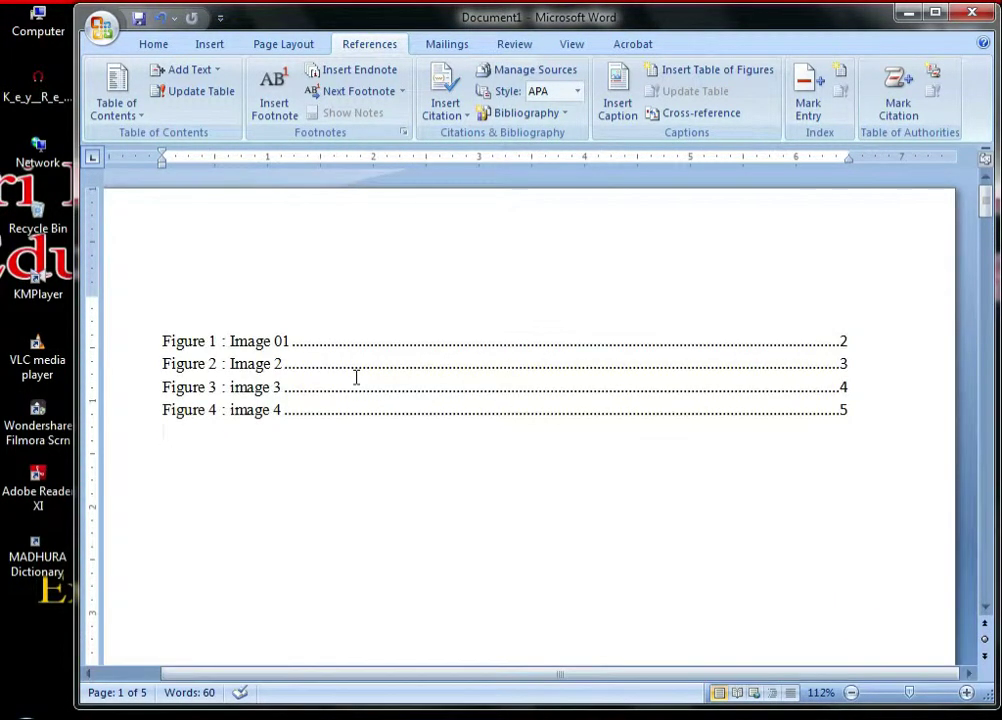
pyautogui.scroll(-1, 356, 377)
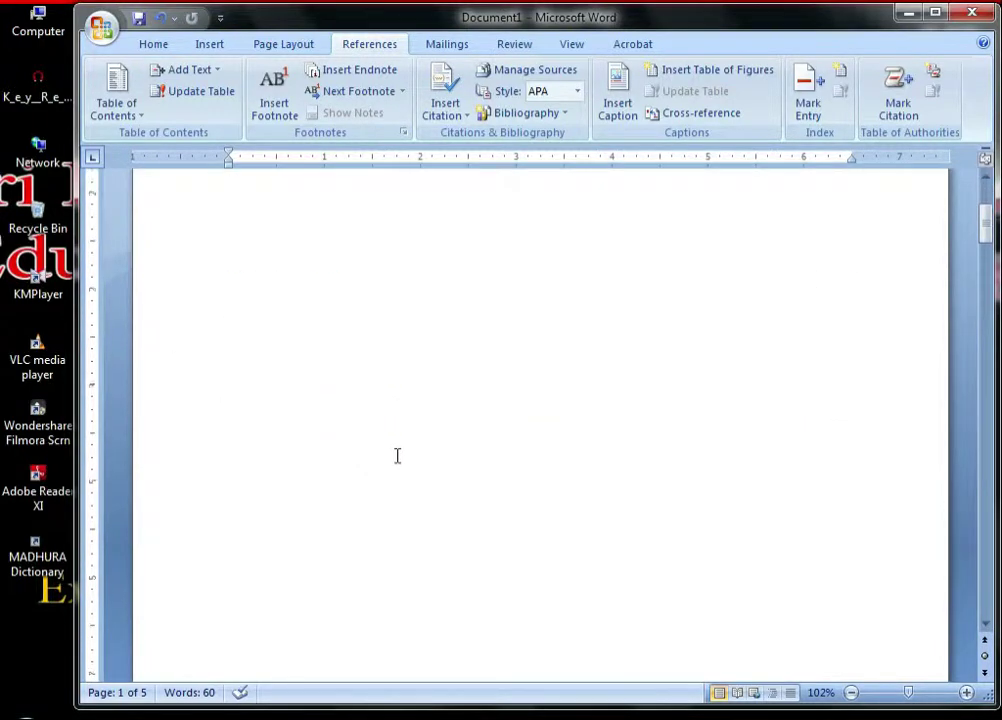
pyautogui.scroll(-3, 396, 456)
pyautogui.scroll(-5, 397, 456)
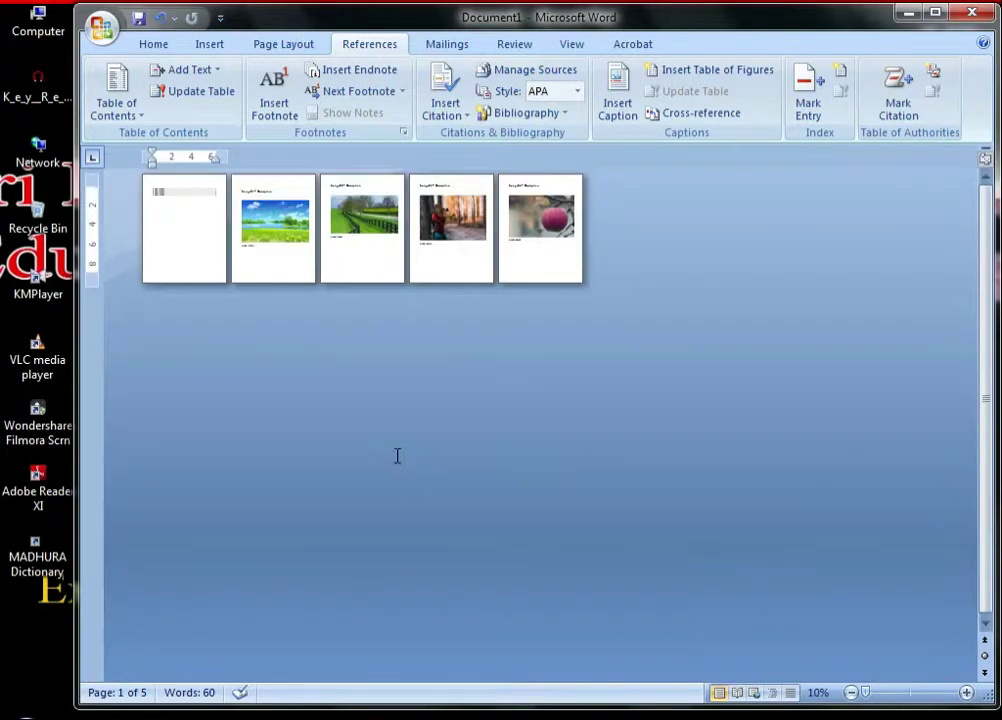
pyautogui.scroll(6, 397, 456)
pyautogui.scroll(2, 397, 456)
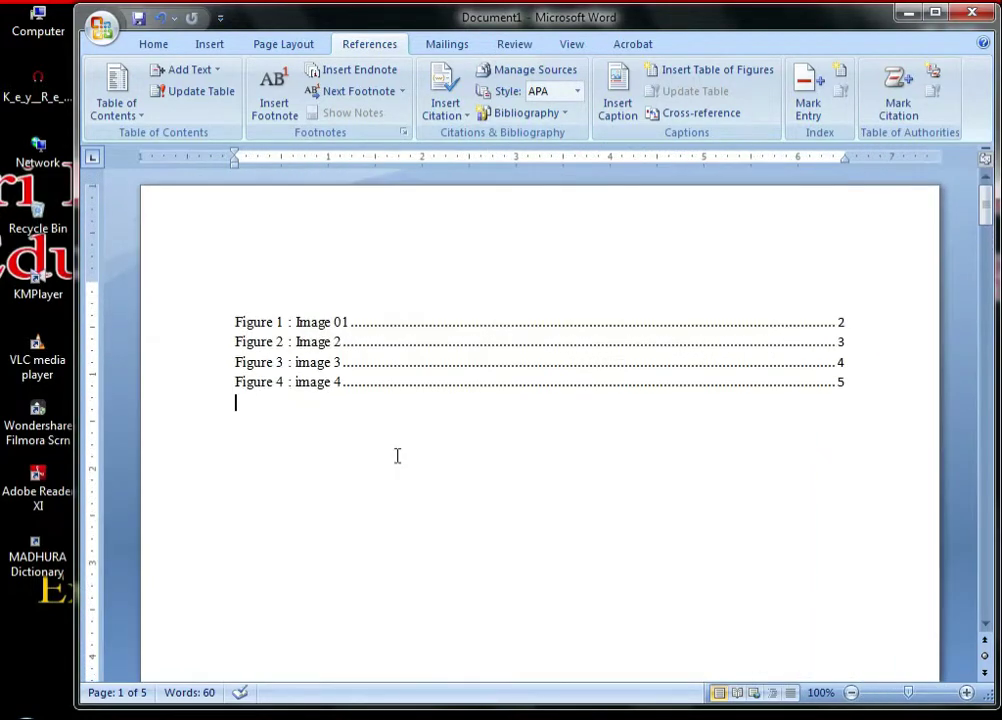
pyautogui.click(313, 322)
# Look through the captioned image pages, then minimize Word to show the desktop.
pyautogui.scroll(-4, 611, 479)
pyautogui.scroll(-5, 613, 480)
pyautogui.scroll(-5, 613, 480)
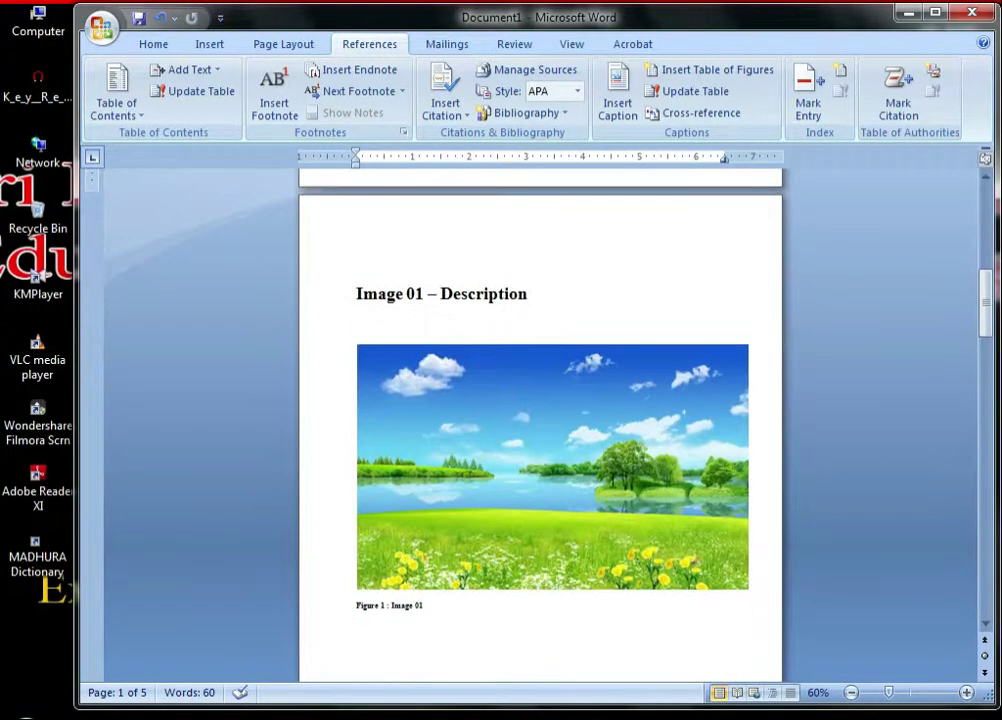
pyautogui.scroll(-1, 613, 480)
pyautogui.scroll(-5, 612, 481)
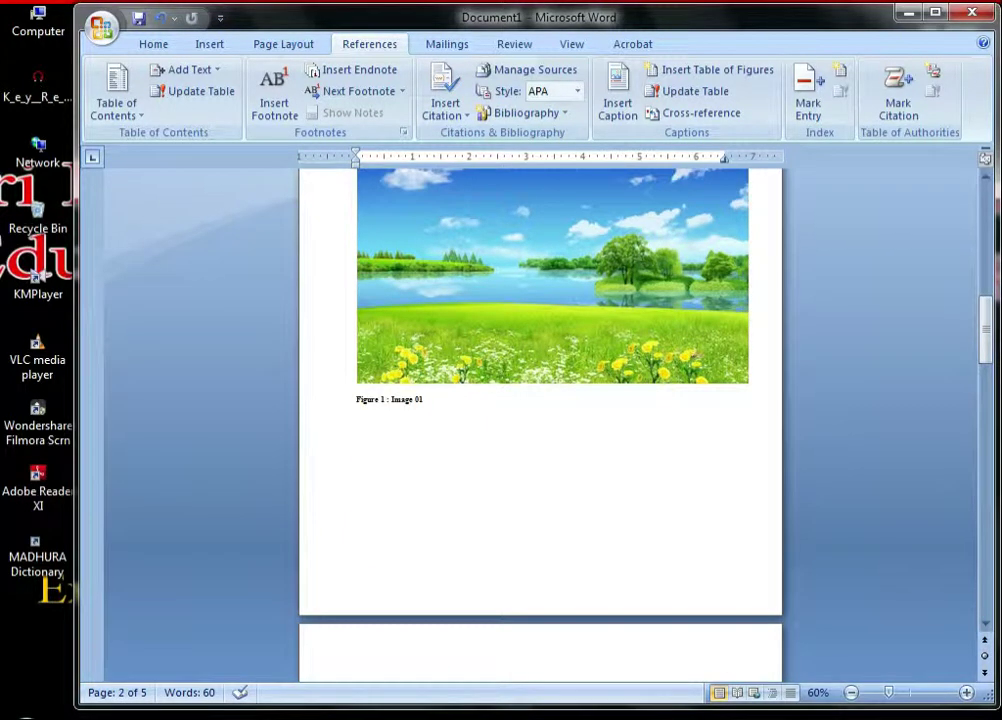
pyautogui.keyDown('ctrl'); pyautogui.scroll(-1, 588, 499); pyautogui.keyUp('ctrl')
pyautogui.keyDown('ctrl'); pyautogui.scroll(-1, 588, 499); pyautogui.keyUp('ctrl')
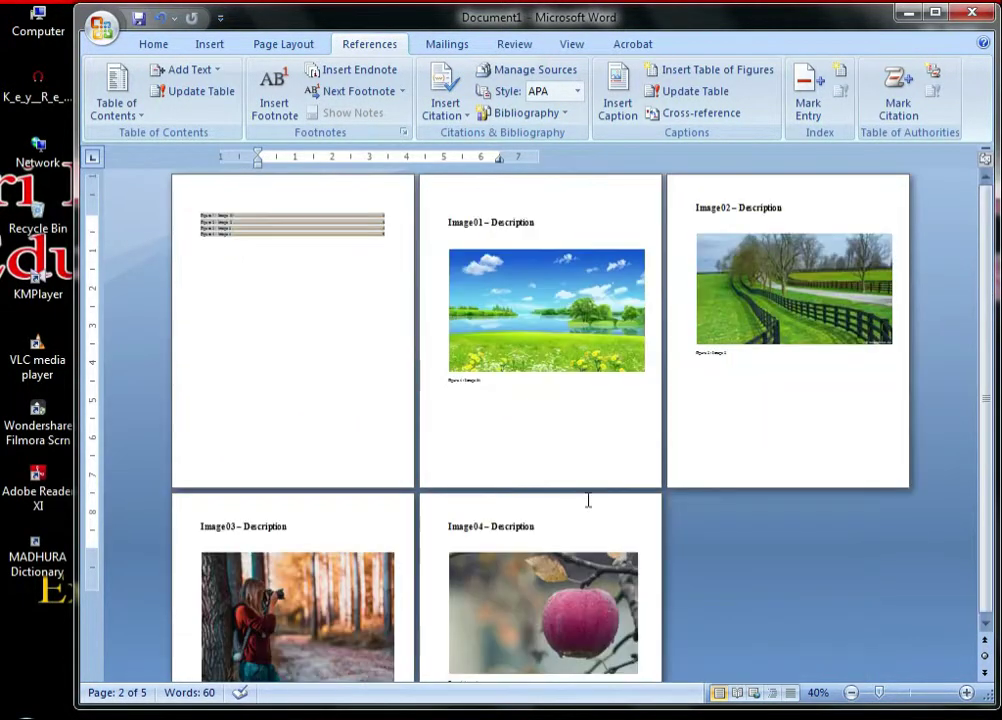
pyautogui.keyDown('ctrl'); pyautogui.scroll(-2, 588, 500); pyautogui.keyUp('ctrl')
pyautogui.keyDown('ctrl'); pyautogui.scroll(1, 588, 499); pyautogui.keyUp('ctrl')
pyautogui.keyDown('ctrl'); pyautogui.scroll(1, 588, 499); pyautogui.keyUp('ctrl')
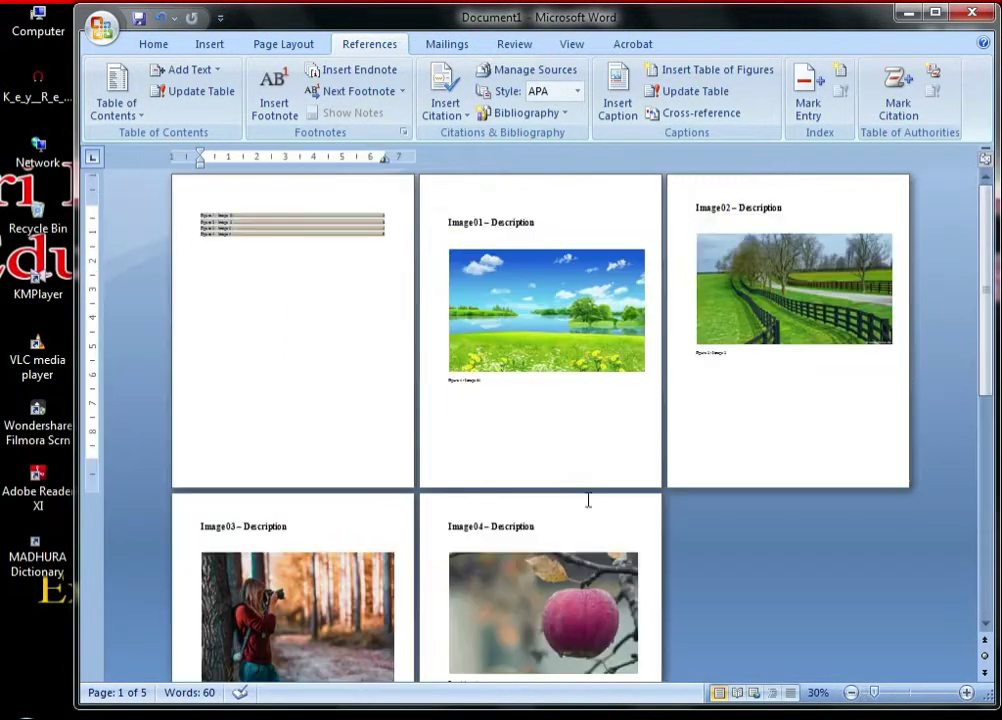
pyautogui.keyDown('ctrl'); pyautogui.scroll(1, 588, 499); pyautogui.keyUp('ctrl')
pyautogui.keyDown('ctrl'); pyautogui.scroll(-1, 588, 499); pyautogui.keyUp('ctrl')
pyautogui.keyDown('ctrl'); pyautogui.scroll(-1, 588, 499); pyautogui.keyUp('ctrl')
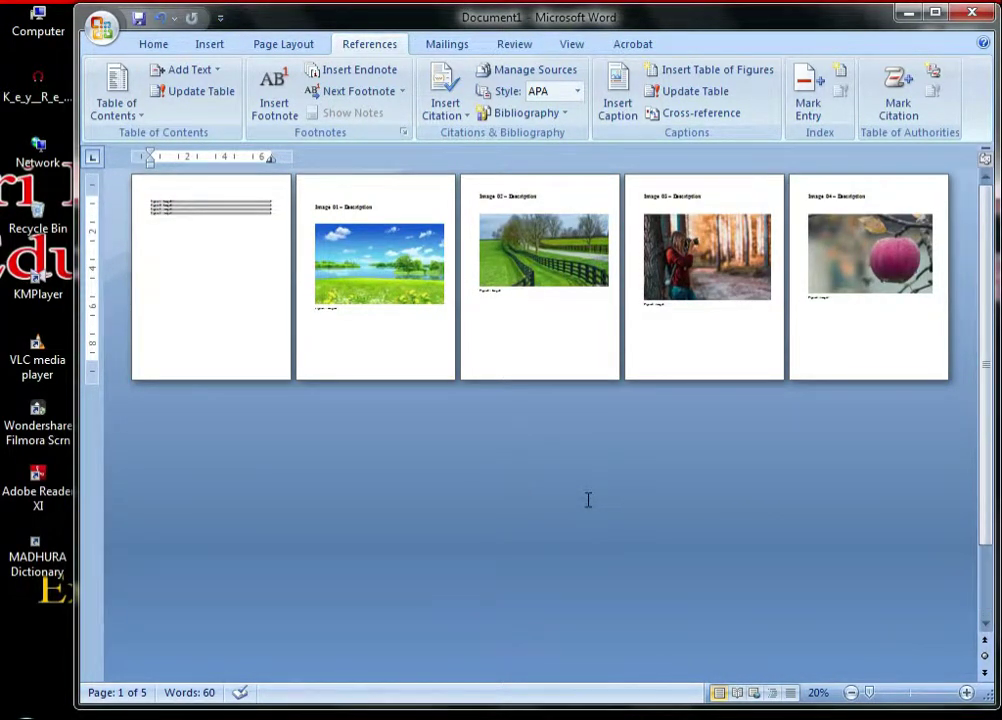
pyautogui.keyDown('ctrl'); pyautogui.scroll(1, 588, 499); pyautogui.keyUp('ctrl')
pyautogui.keyDown('ctrl'); pyautogui.scroll(1, 588, 499); pyautogui.keyUp('ctrl')
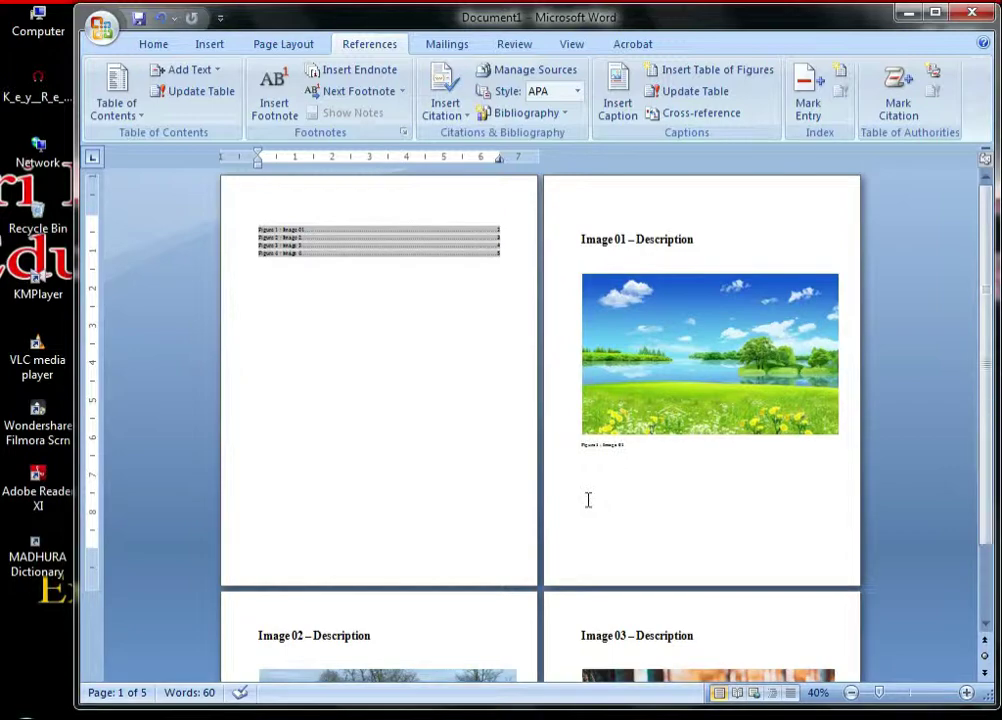
pyautogui.keyDown('ctrl'); pyautogui.scroll(-1, 588, 499); pyautogui.keyUp('ctrl')
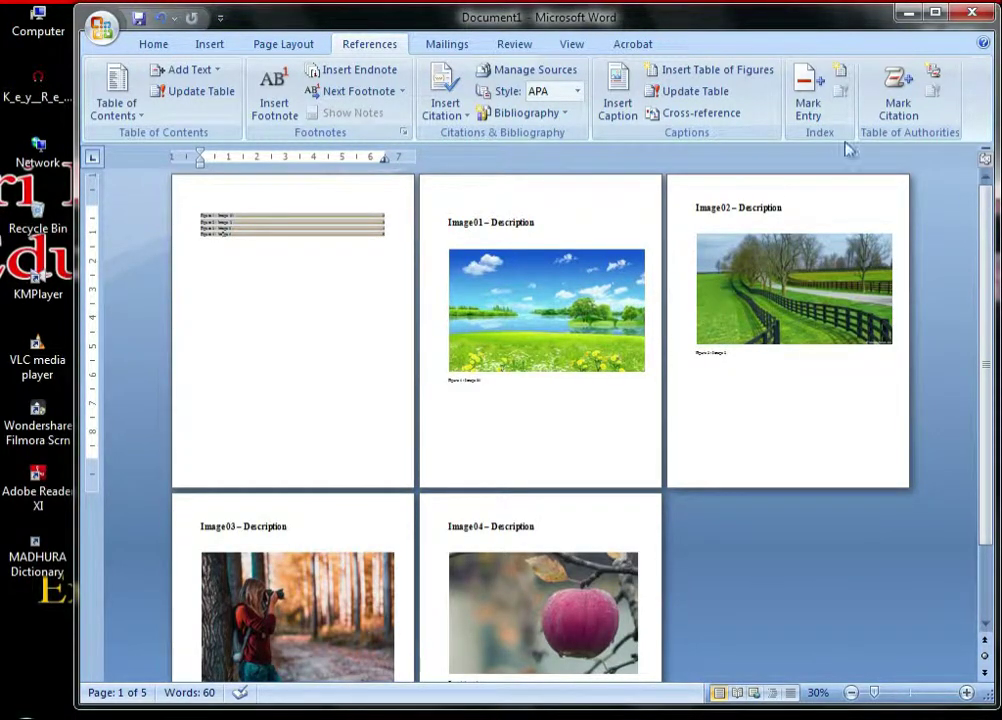
pyautogui.click(907, 12)
# Replace the Notepad text with 'thank for watching' and 'subscribe sl eduitech' on two lines, then minimize Notepad.
pyautogui.click(430, 716)
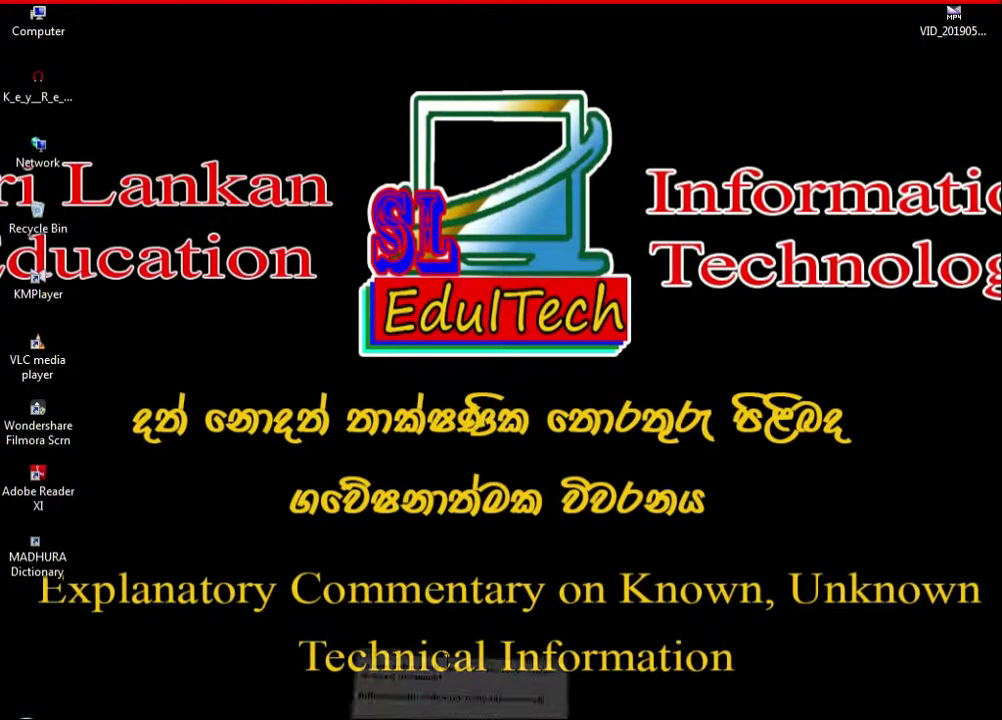
pyautogui.moveTo(779, 617); pyautogui.dragTo(136, 478)
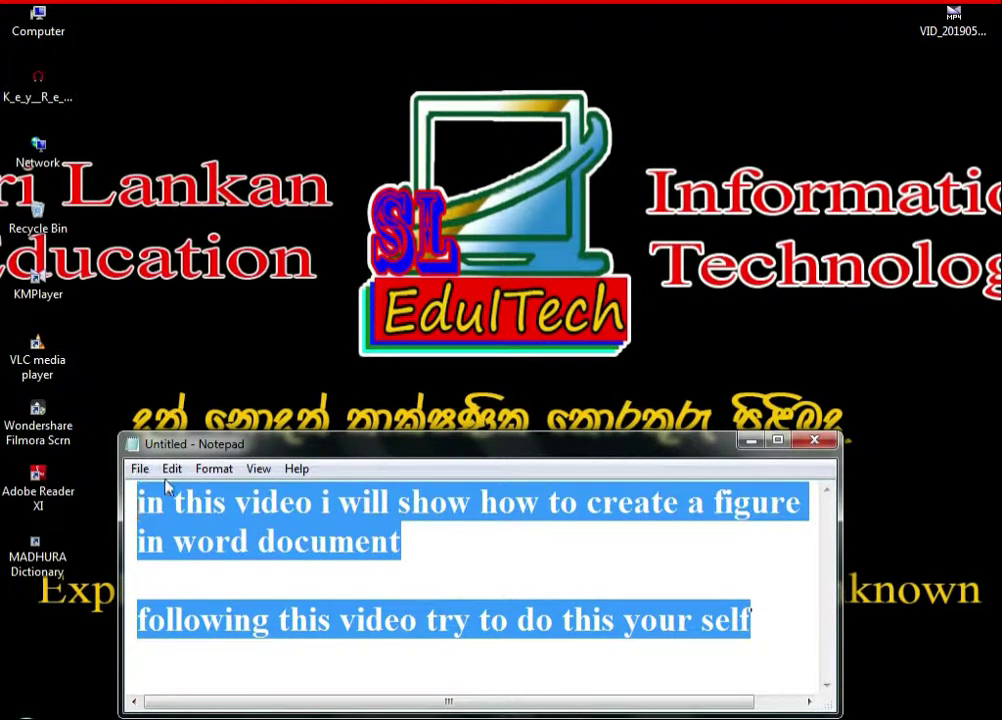
pyautogui.write('thank')
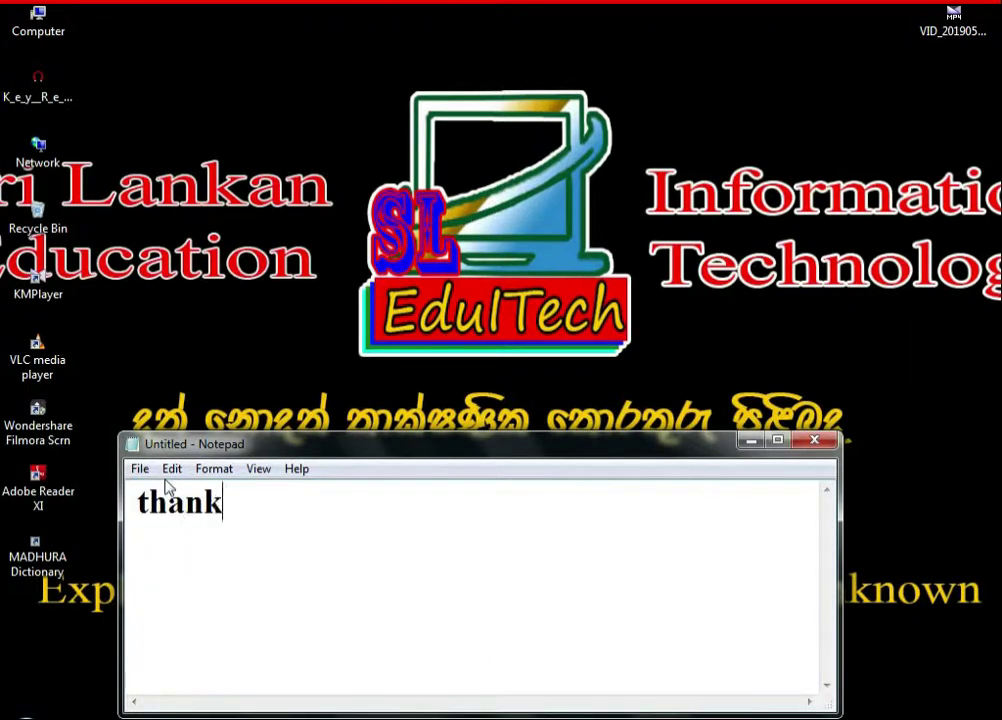
pyautogui.write(' for w')
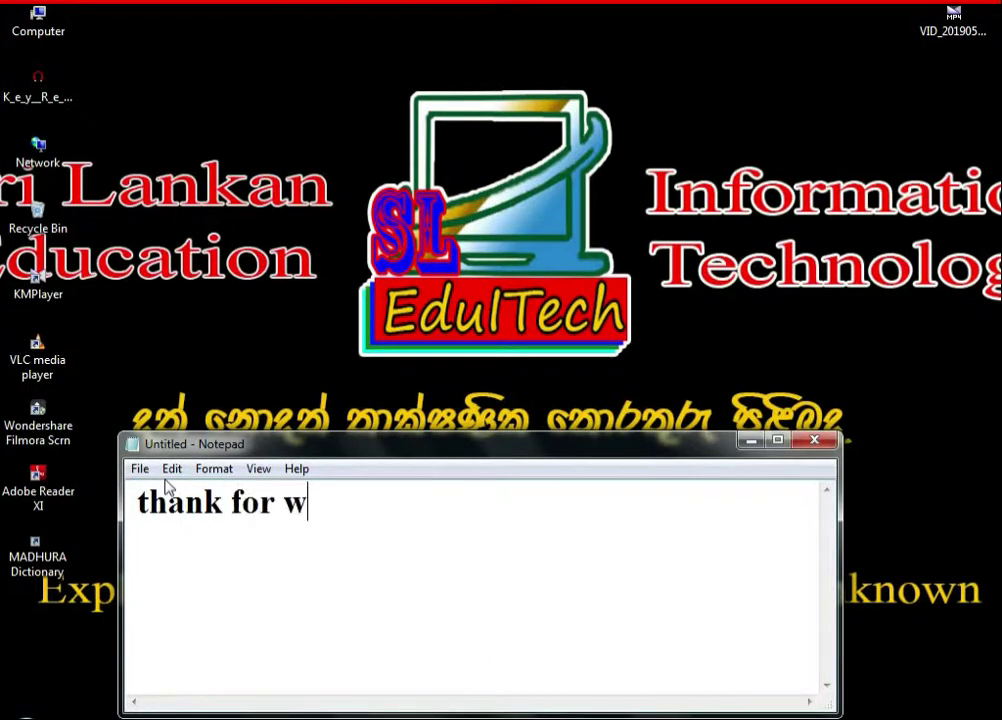
pyautogui.write('atchin')
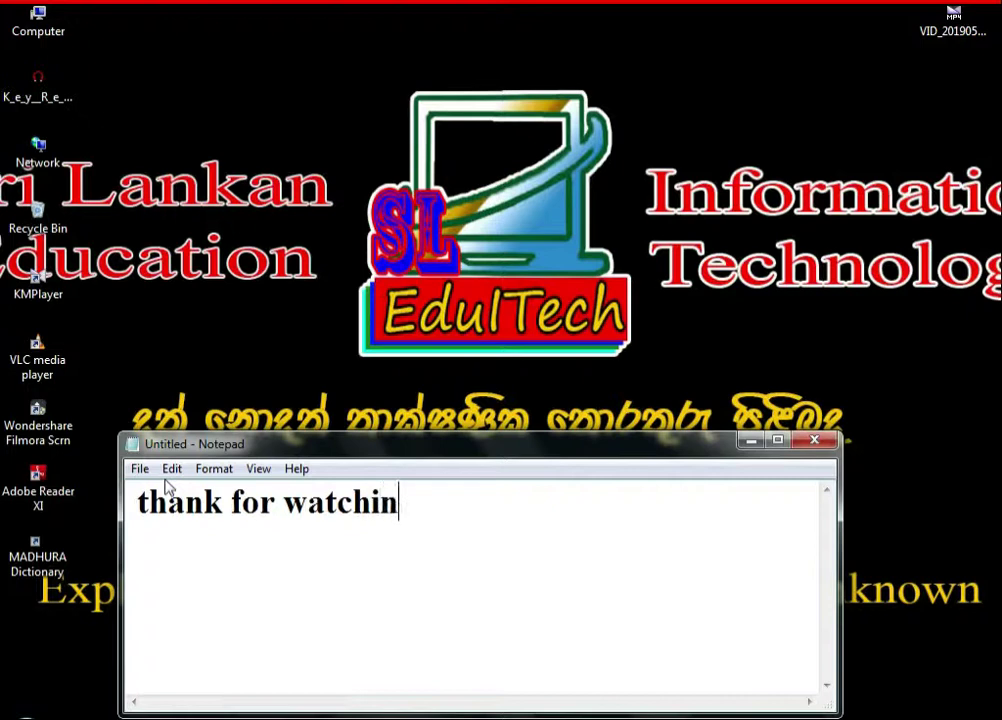
pyautogui.write('g')
pyautogui.press('Return')
pyautogui.press('Return')
pyautogui.write('su')
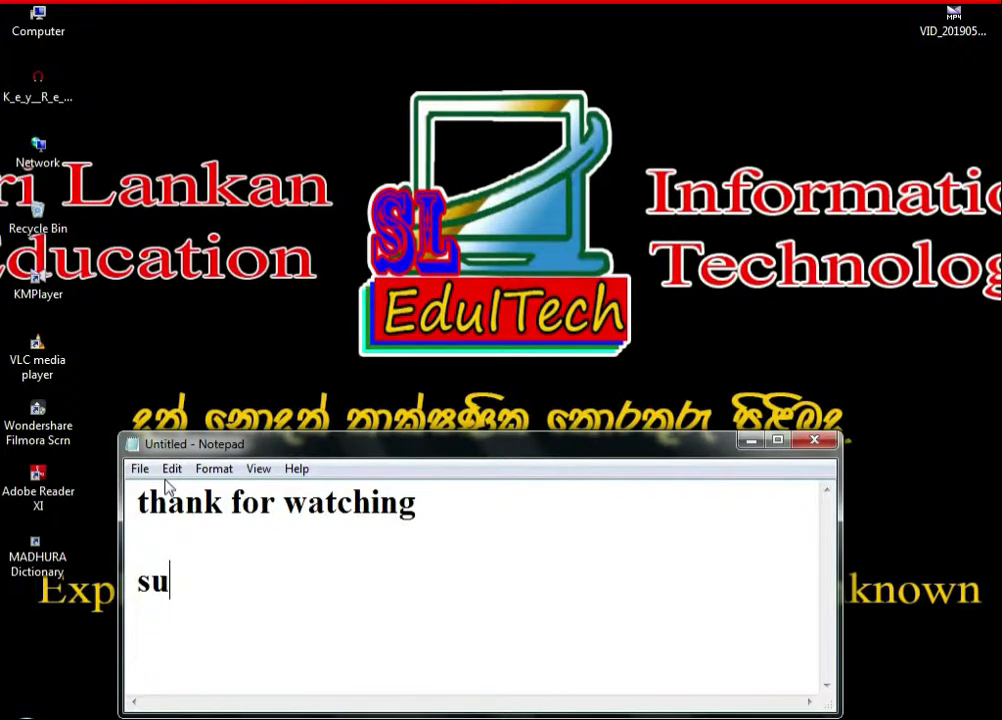
pyautogui.write('bscri')
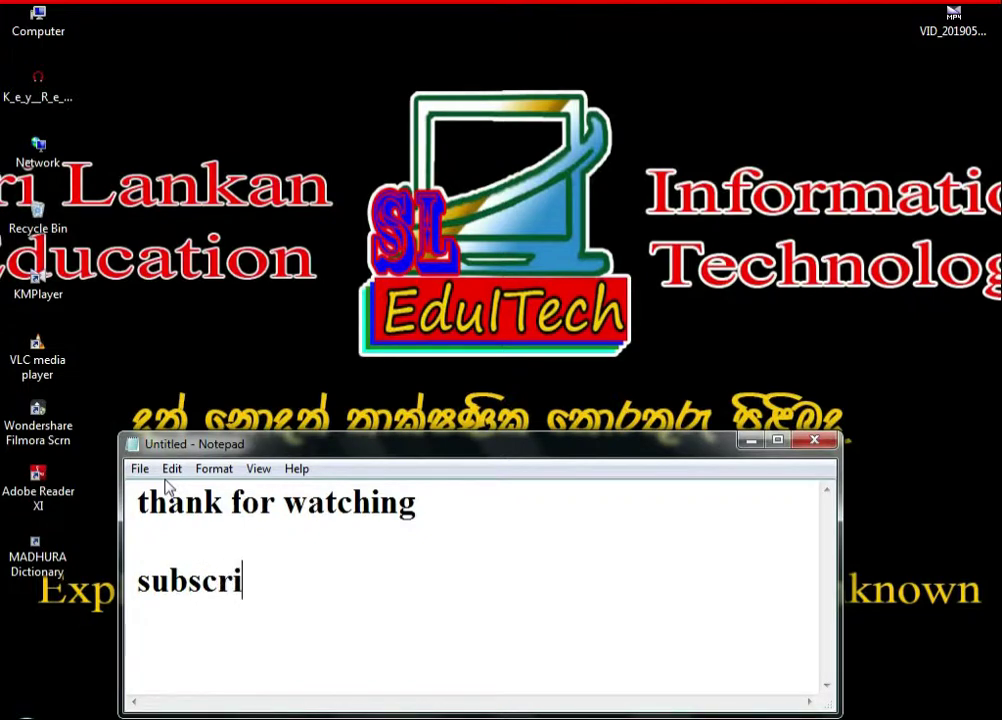
pyautogui.write('be sl ')
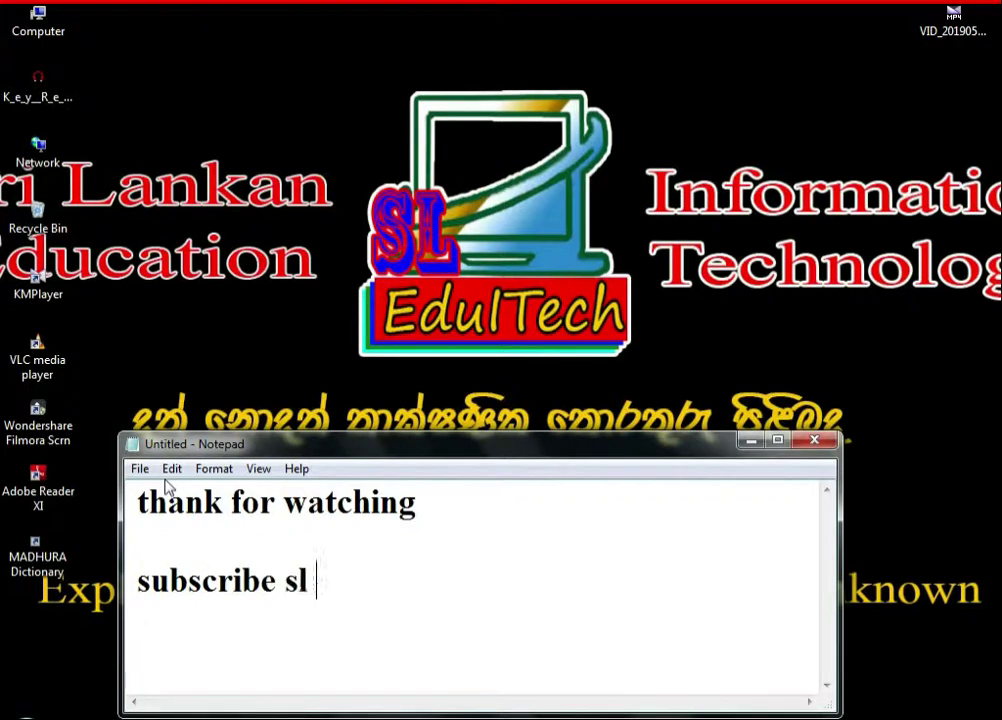
pyautogui.write('eduitech')
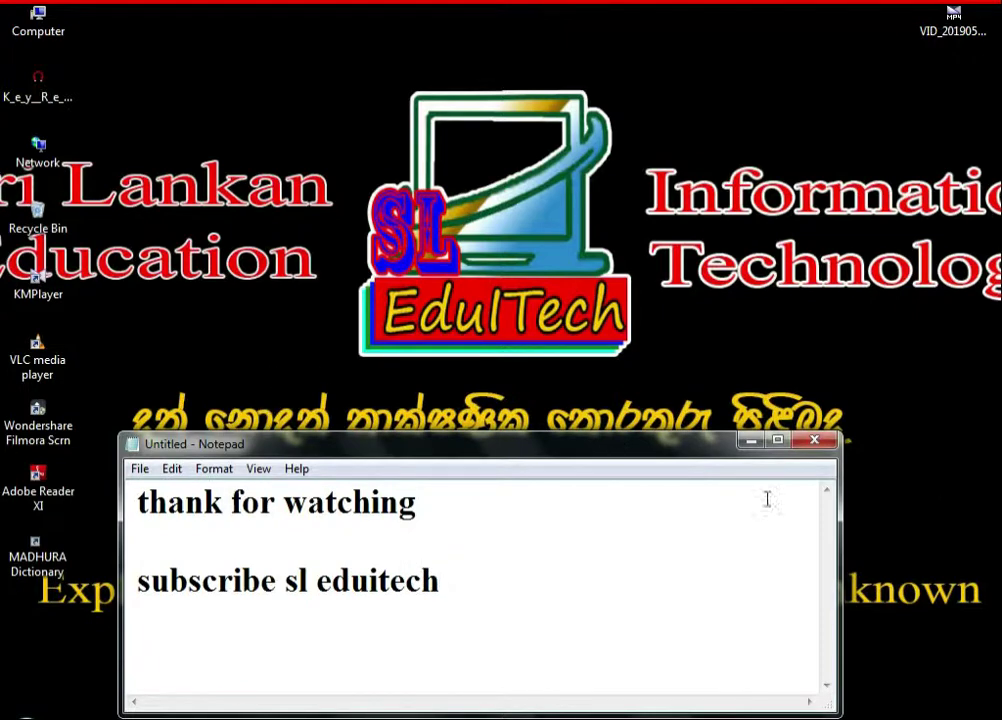
pyautogui.click(752, 442)
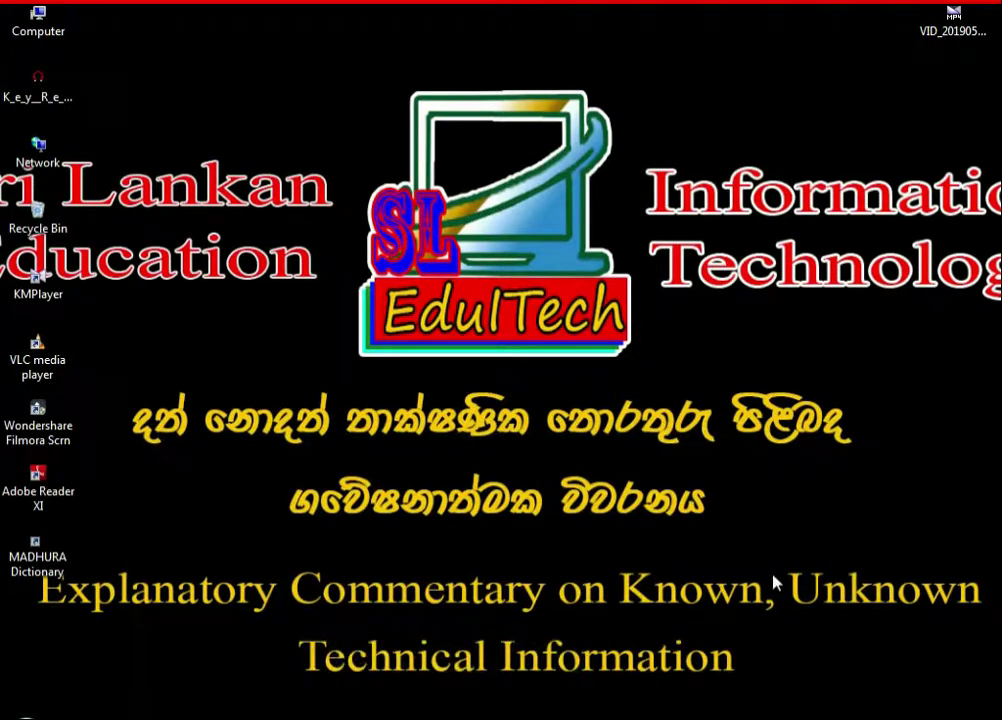